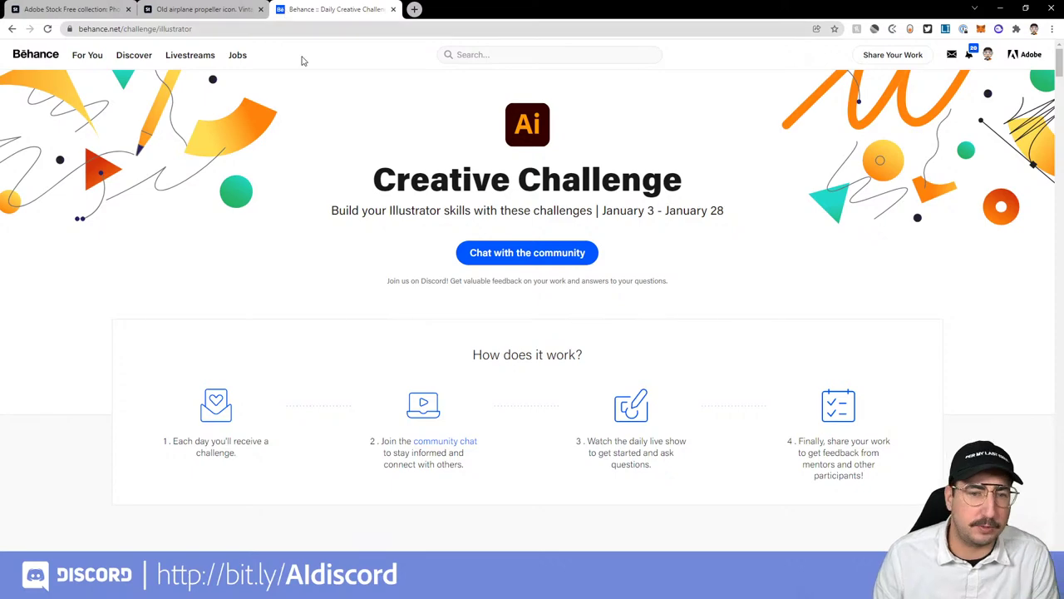
- Scroll the Behance Illustrator challenge list down until the Art Wrap card is visible
scroll(353, 182, "down", 2)
scroll(352, 182, "down", 4)
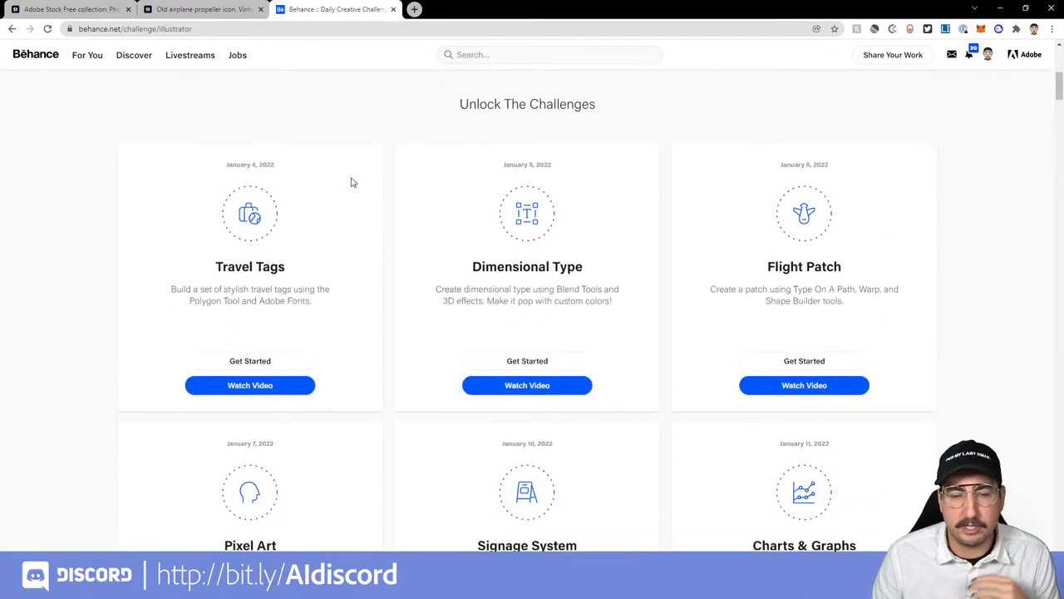
scroll(352, 182, "down", 2)
scroll(376, 190, "down", 6)
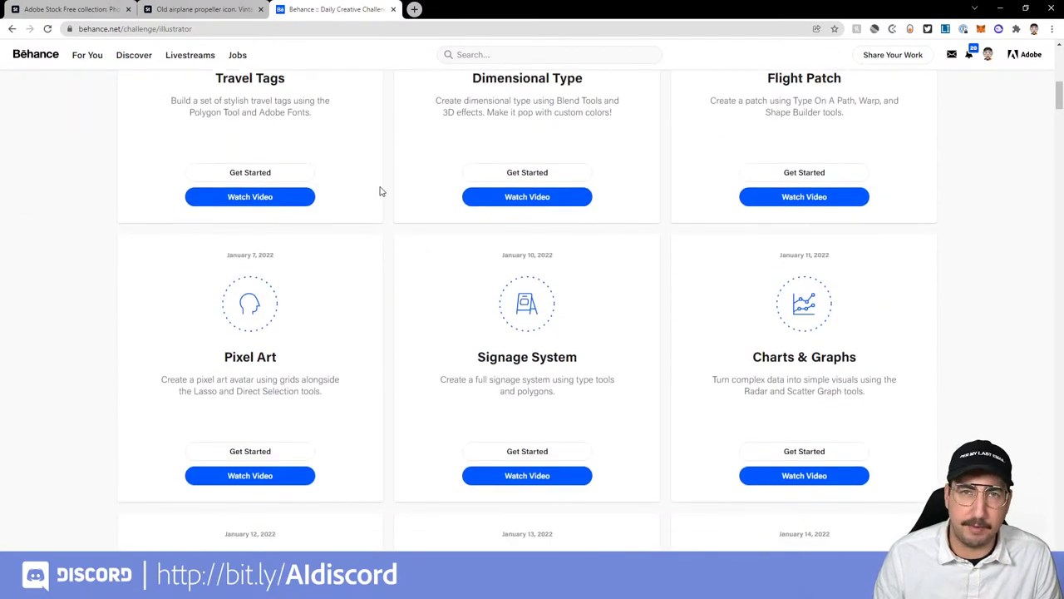
scroll(379, 191, "down", 1)
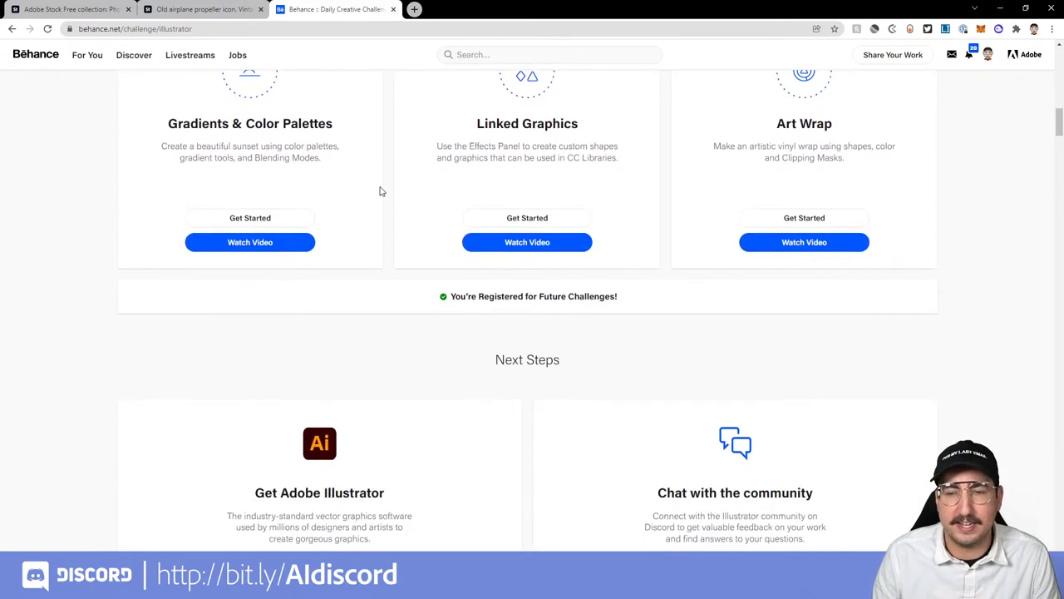
scroll(380, 190, "up", 2)
scroll(380, 190, "down", 1)
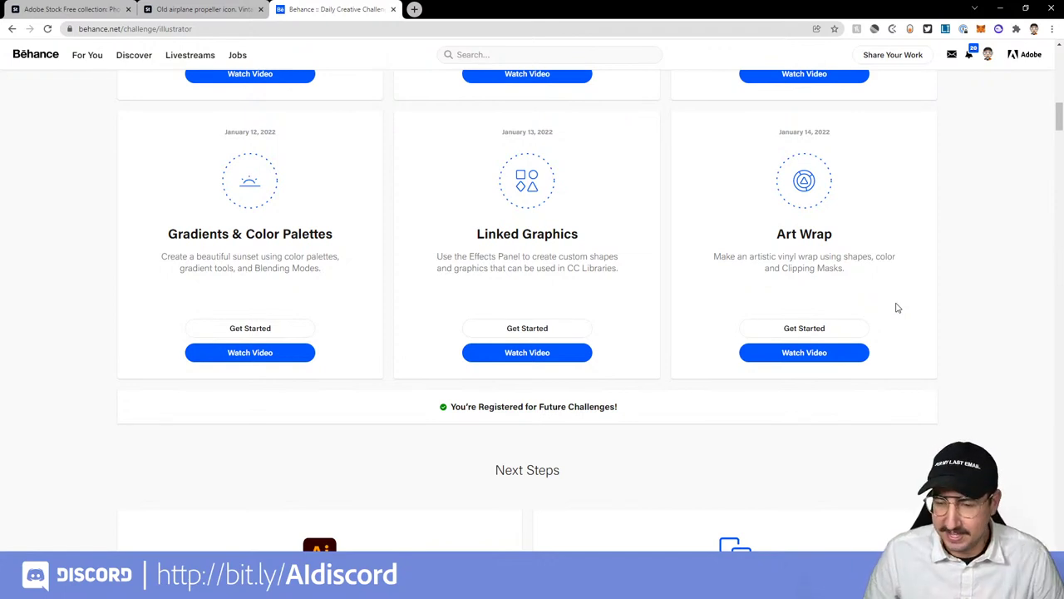
- Scroll the Behance Creative Challenge page back up toward the top
scroll(897, 308, "up", 15)
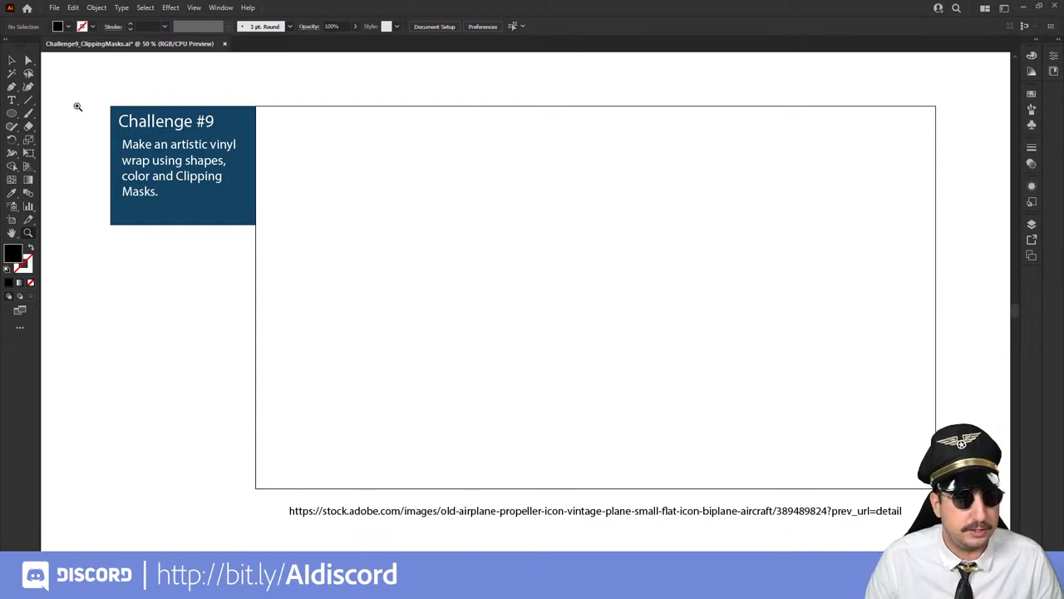
- Select all of the Adobe Stock biplane link text printed beneath the artboard
left_click(13, 62)
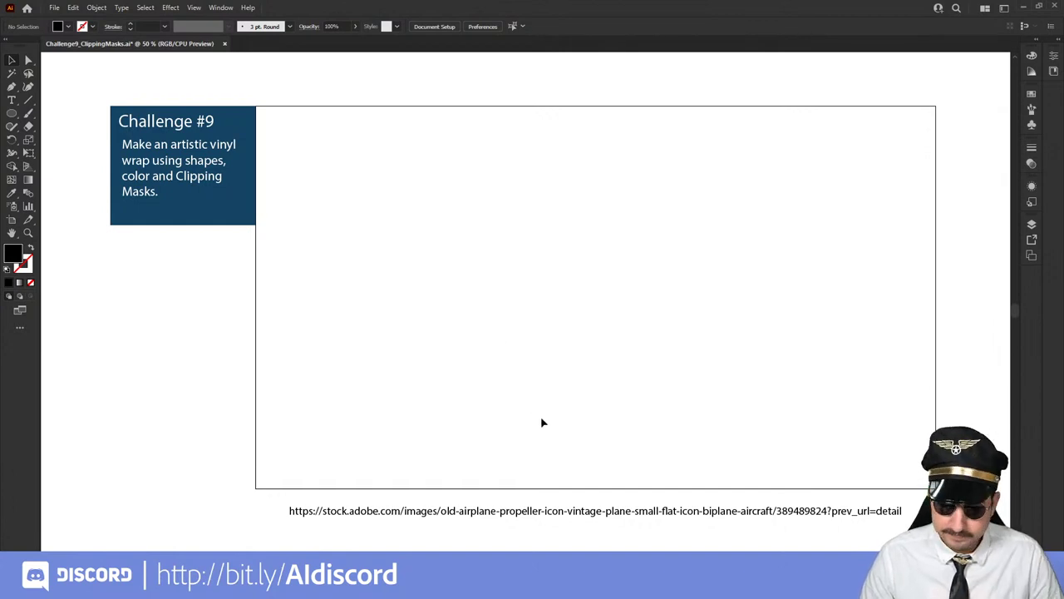
left_click_drag(546, 425, 535, 323)
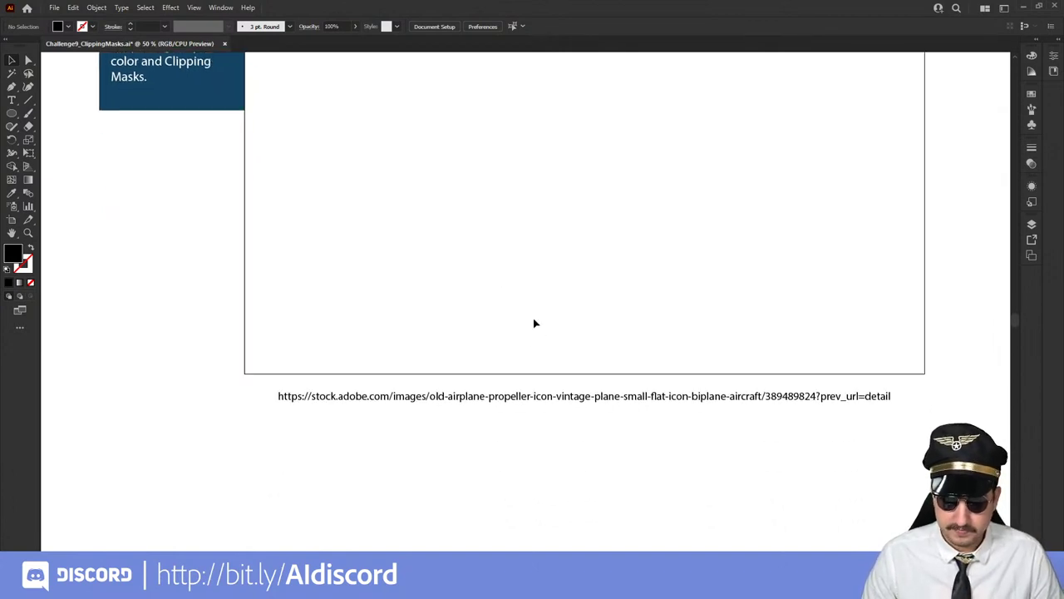
double_click(501, 398)
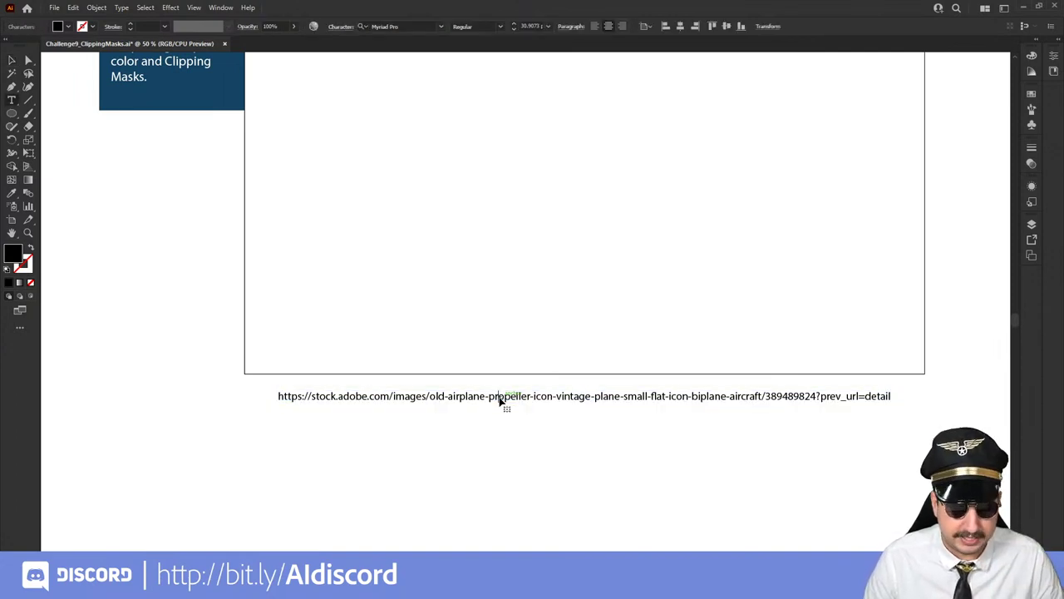
key("ctrl+a")
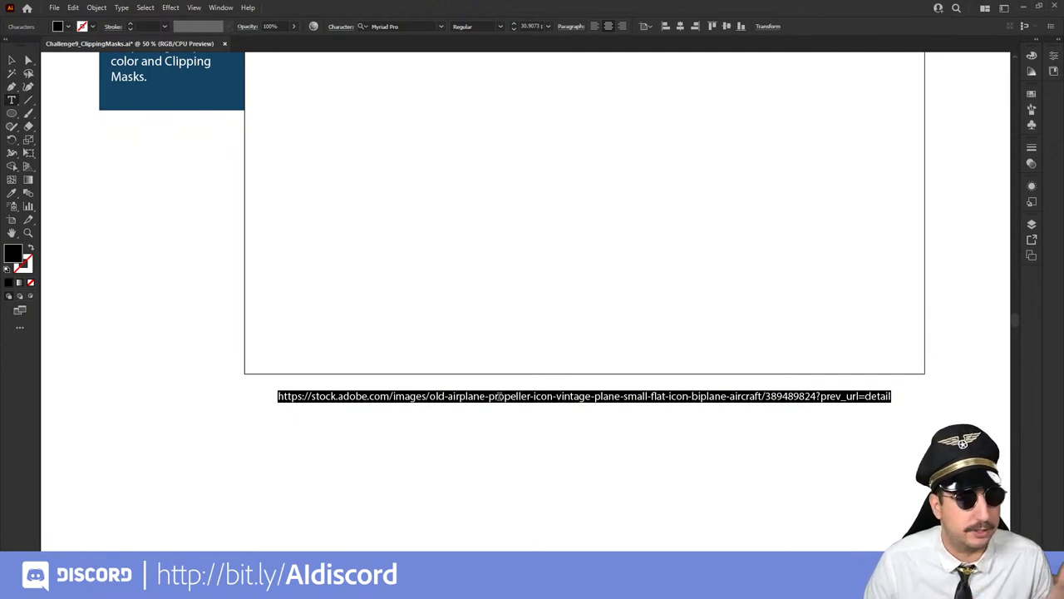
- Bring up the old airplane propeller icon's Adobe Stock page after checking the Free collection
mouse_move(176, 582)
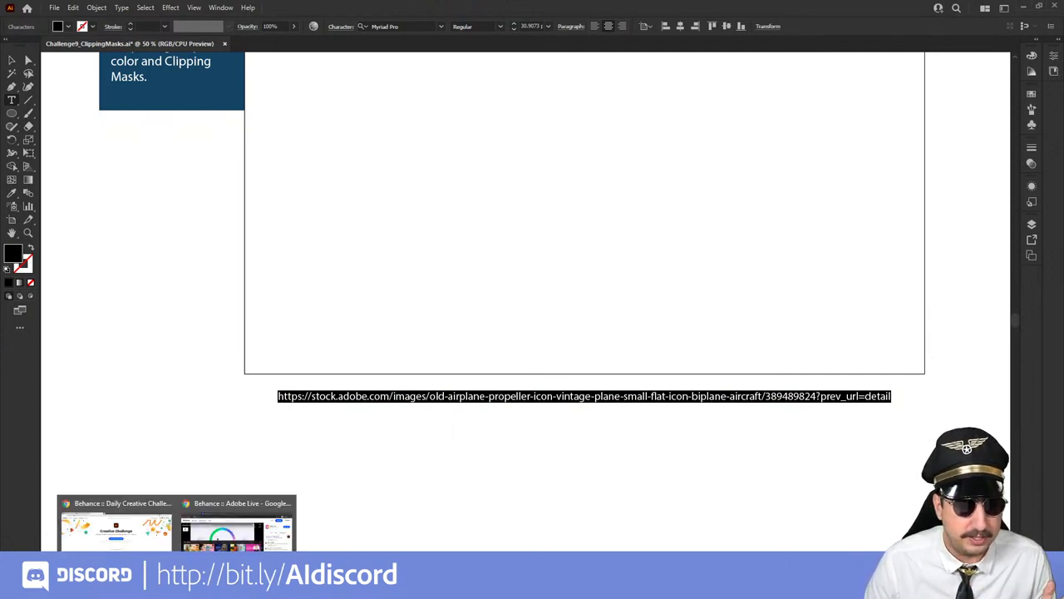
left_click(115, 525)
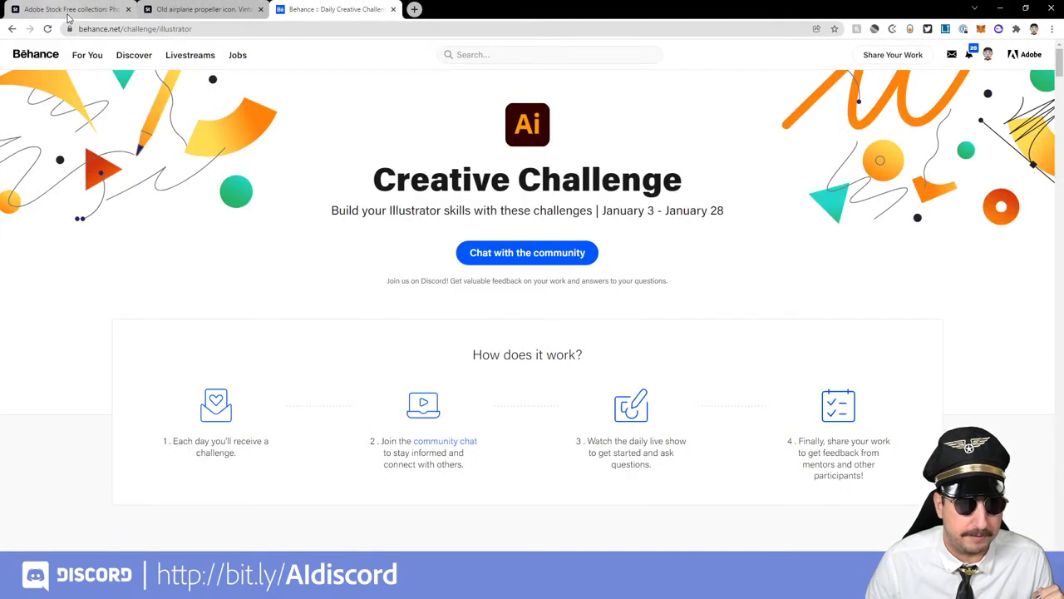
left_click(199, 9)
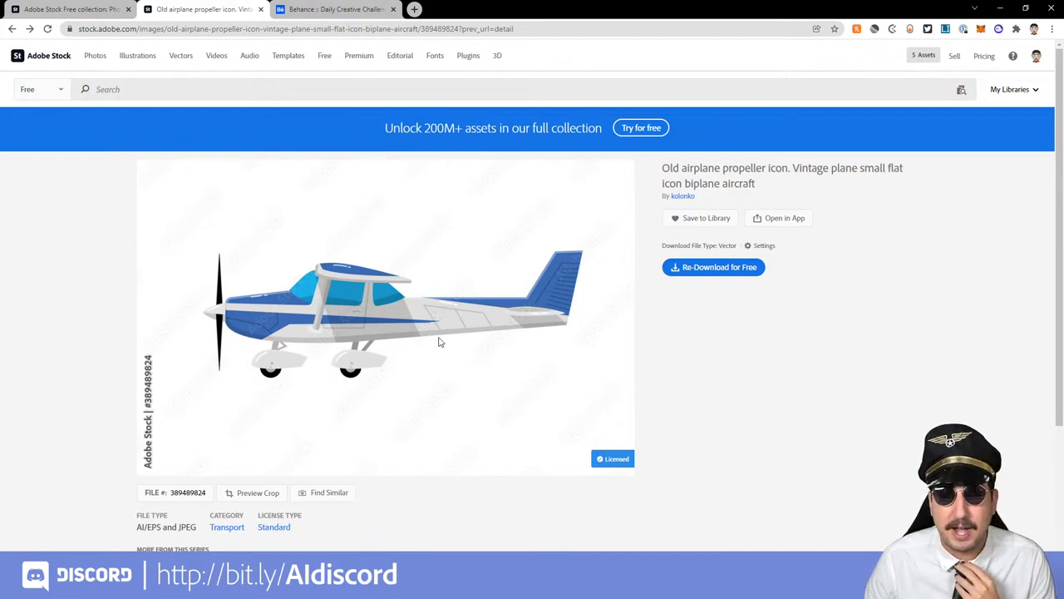
left_click(92, 10)
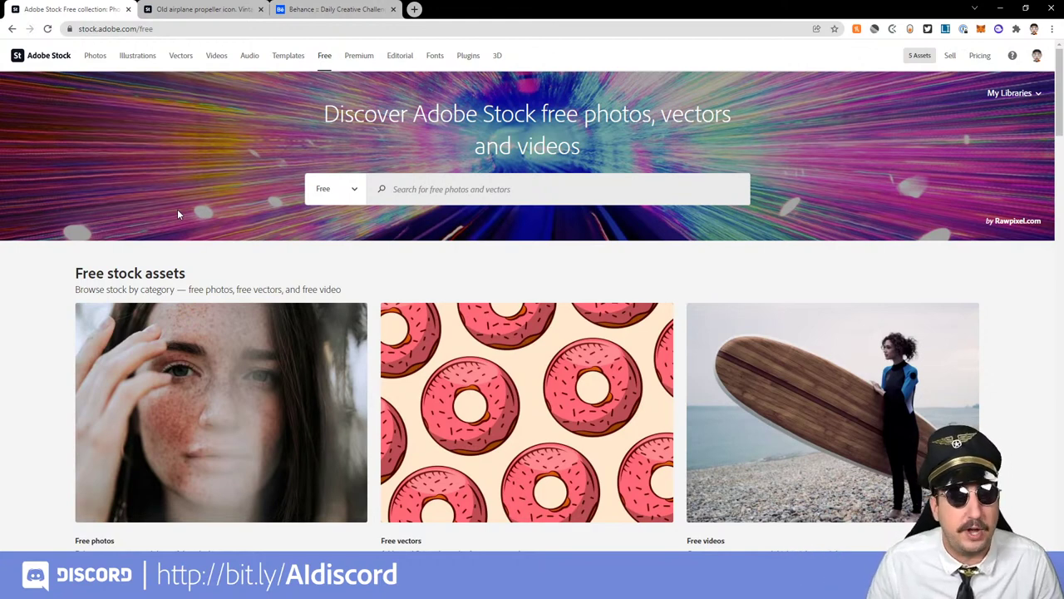
left_click(200, 13)
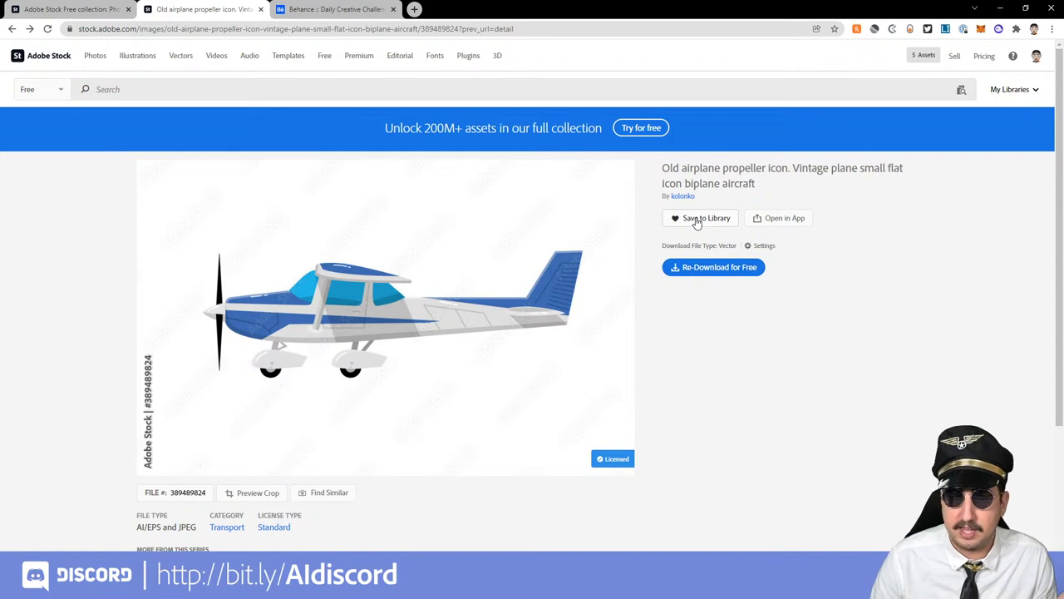
- Save the airplane icon to a library, moving it into DCC - Colors
left_click(697, 219)
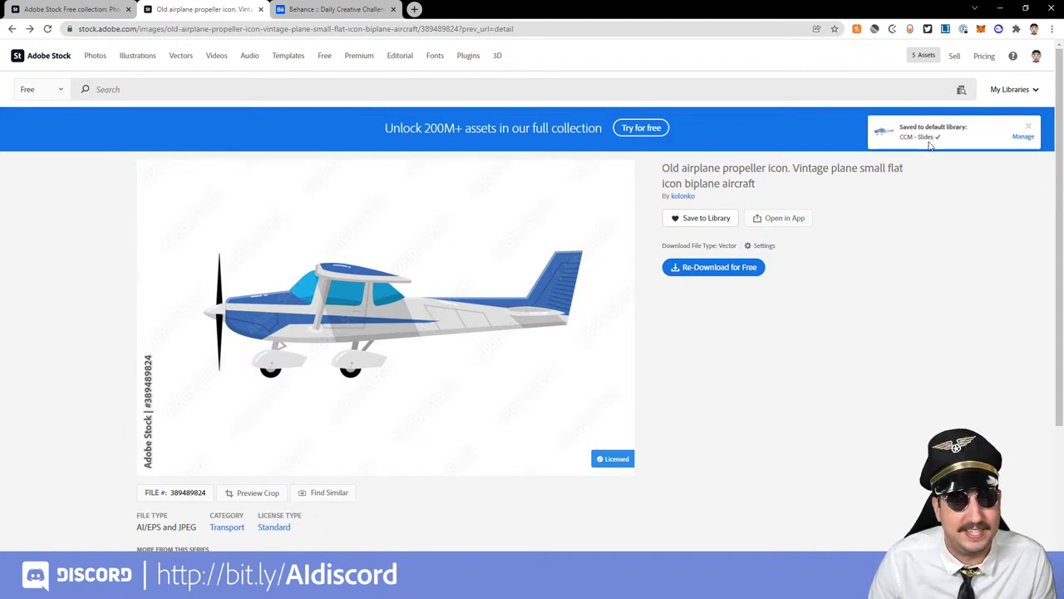
left_click(1017, 138)
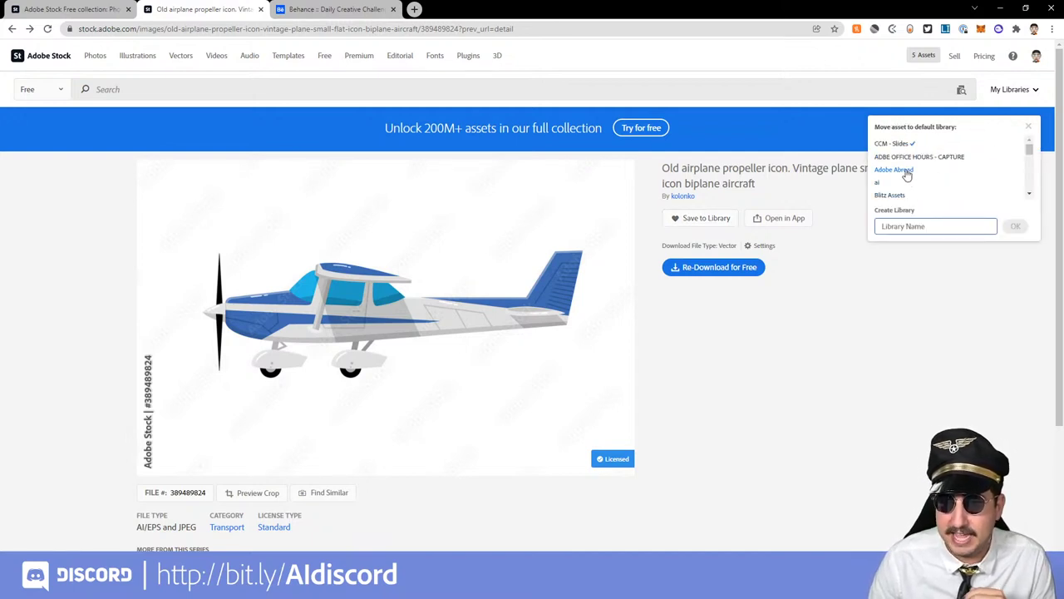
scroll(907, 175, "down", 1)
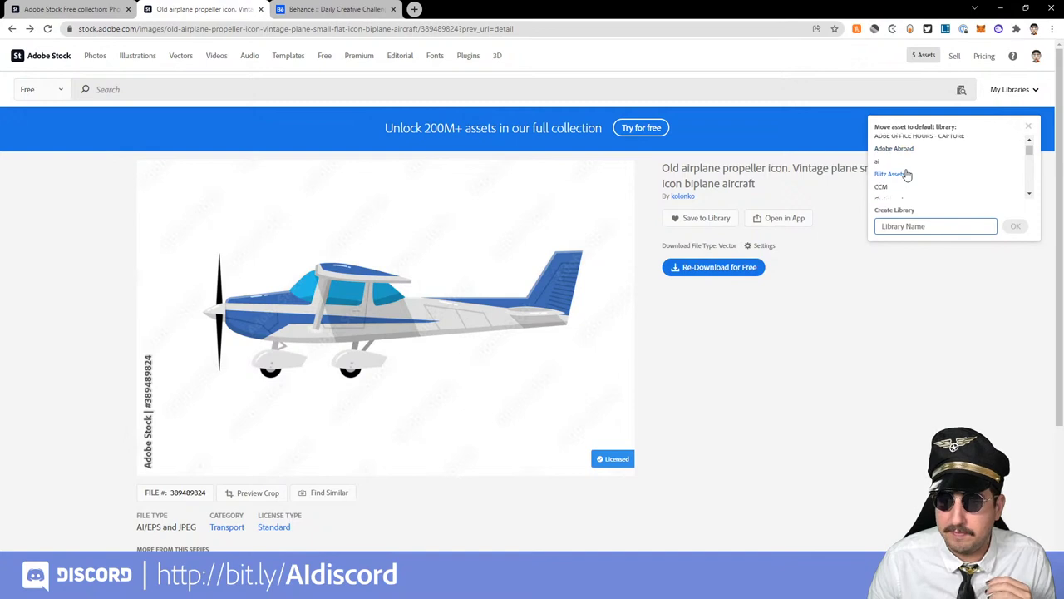
scroll(907, 174, "down", 4)
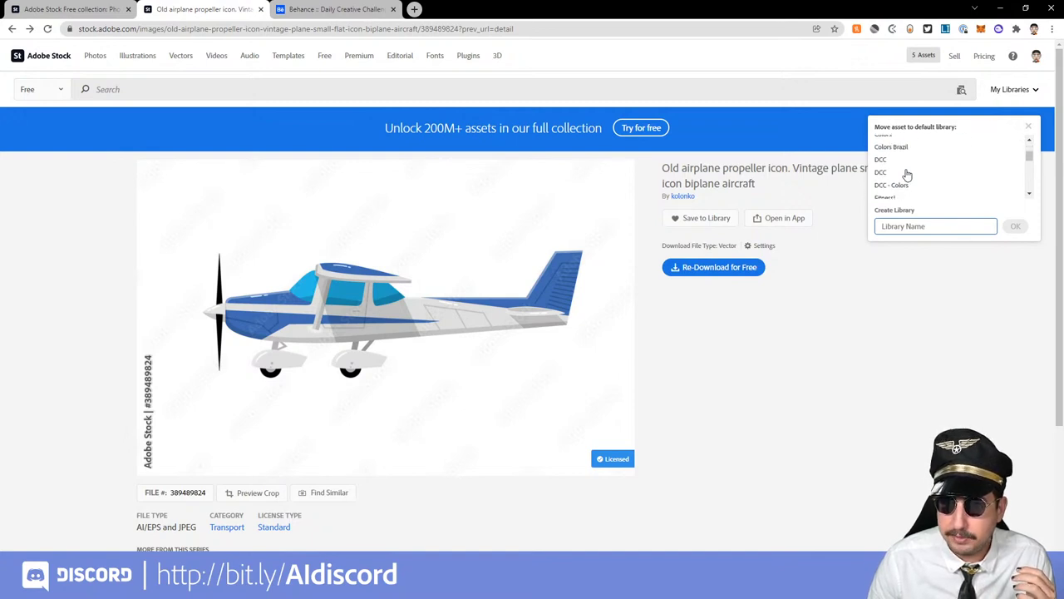
scroll(907, 175, "down", 5)
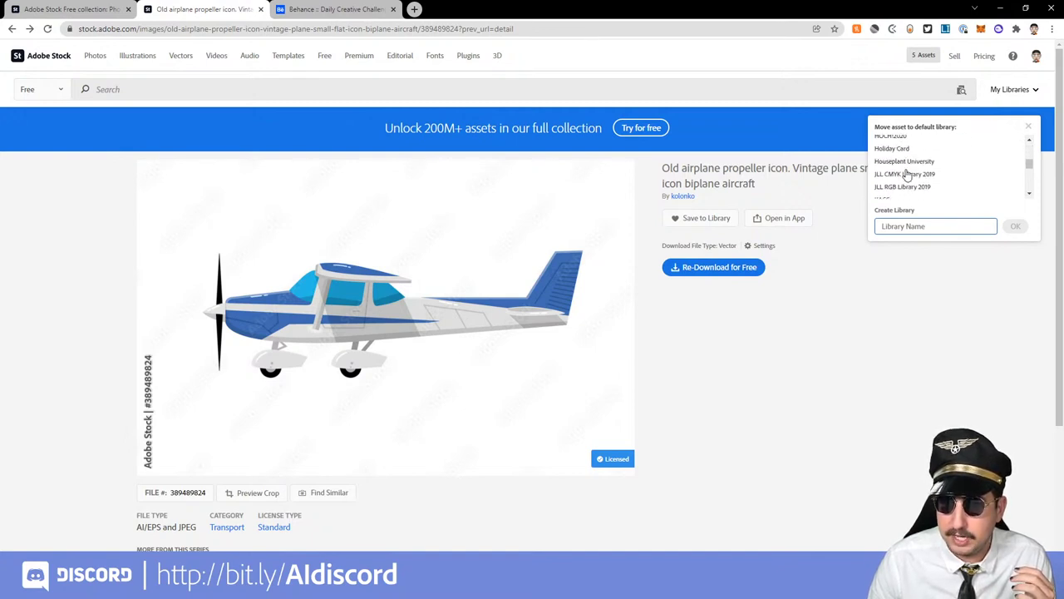
scroll(907, 175, "down", 3)
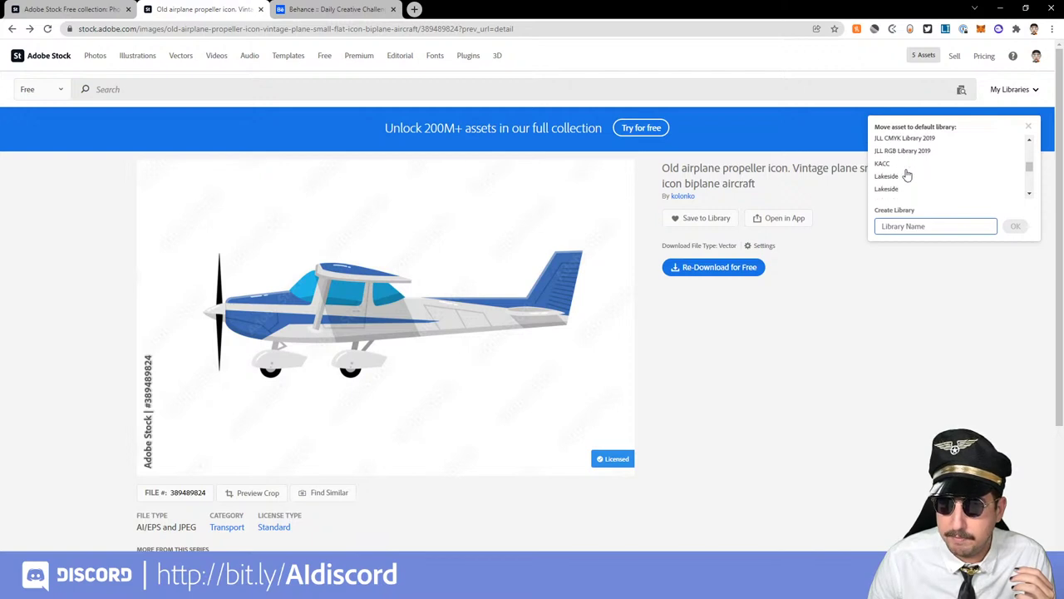
scroll(907, 174, "up", 15)
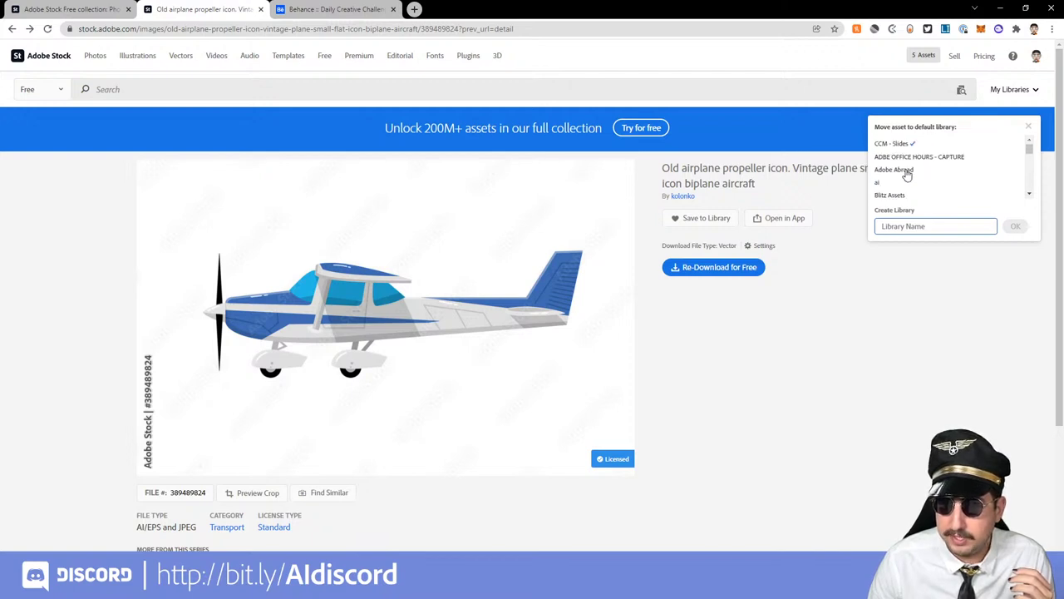
scroll(917, 171, "down", 3)
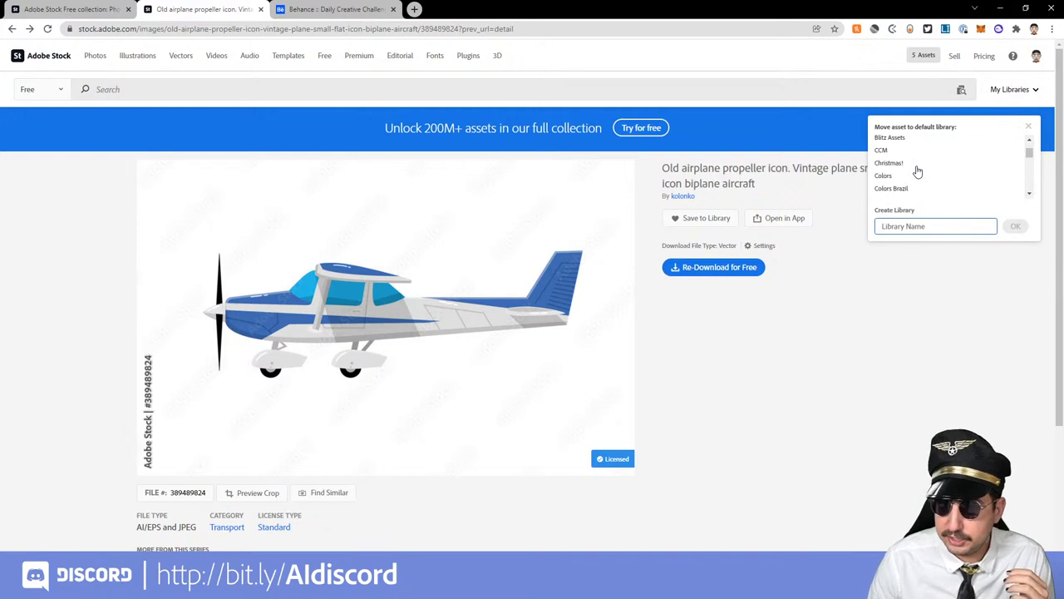
scroll(917, 171, "down", 3)
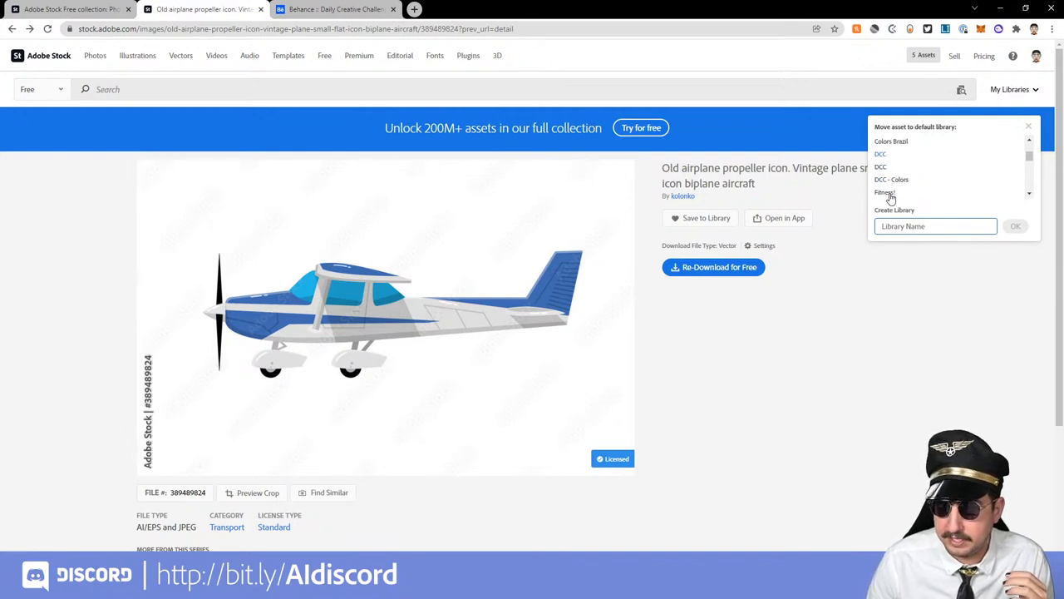
scroll(892, 193, "down", 1)
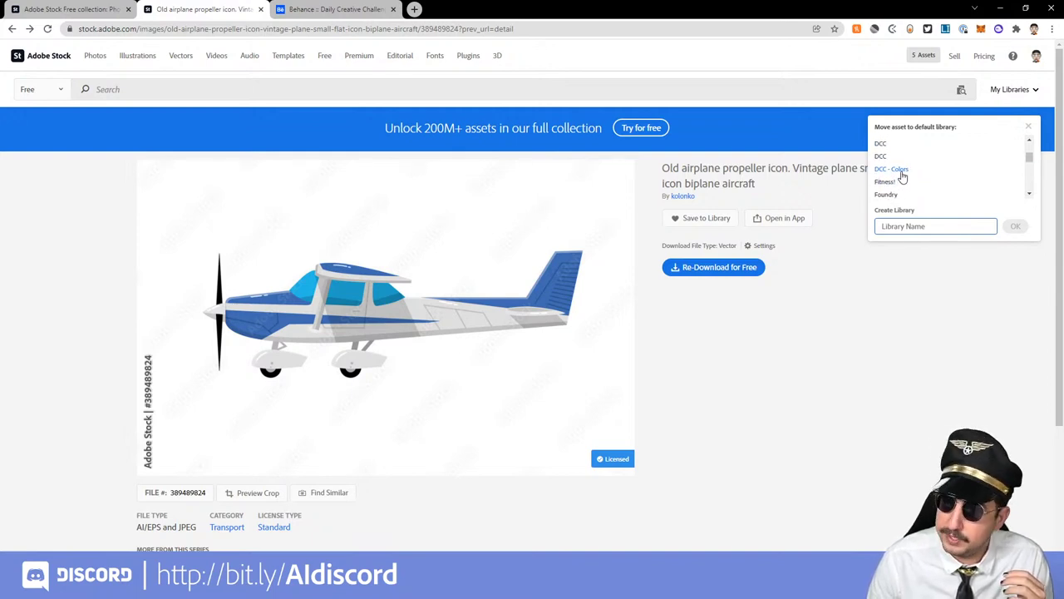
left_click(901, 170)
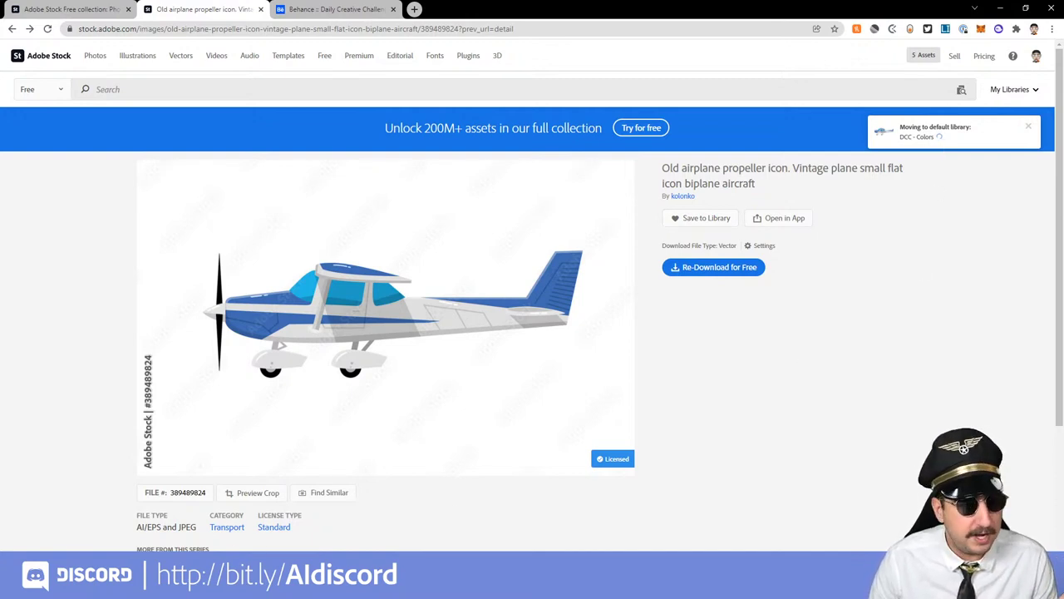
- Show Illustrator's Creative Cloud Libraries panel, then go back to the airplane's Stock page
left_click(204, 586)
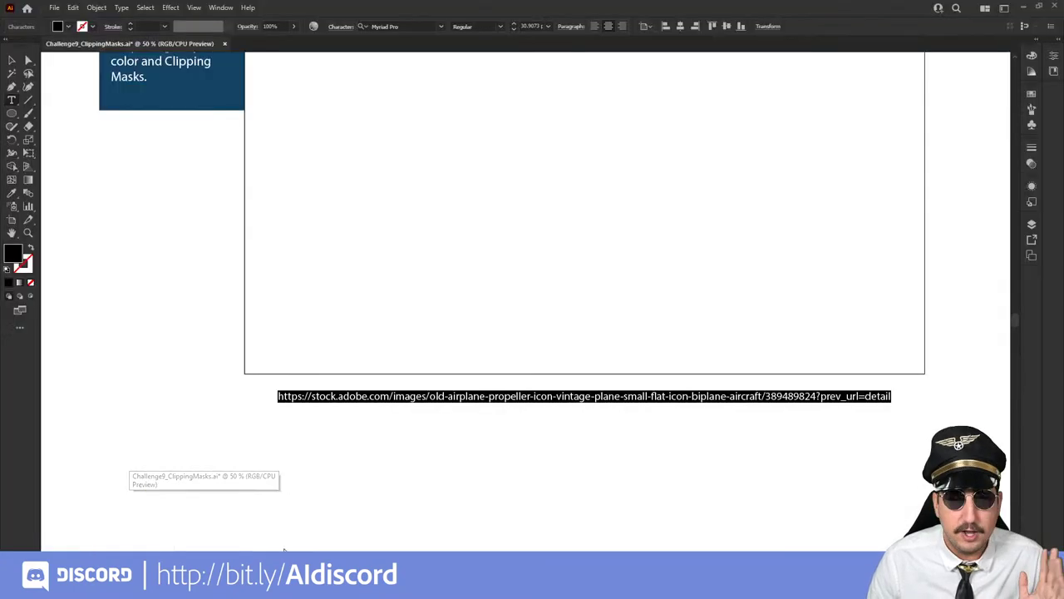
left_click(1053, 73)
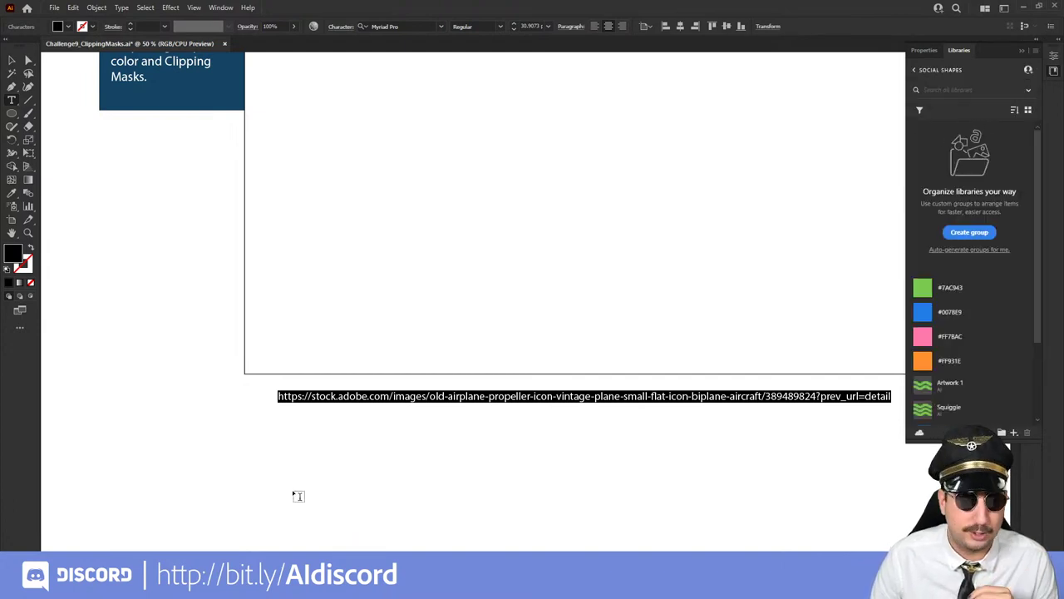
mouse_move(203, 586)
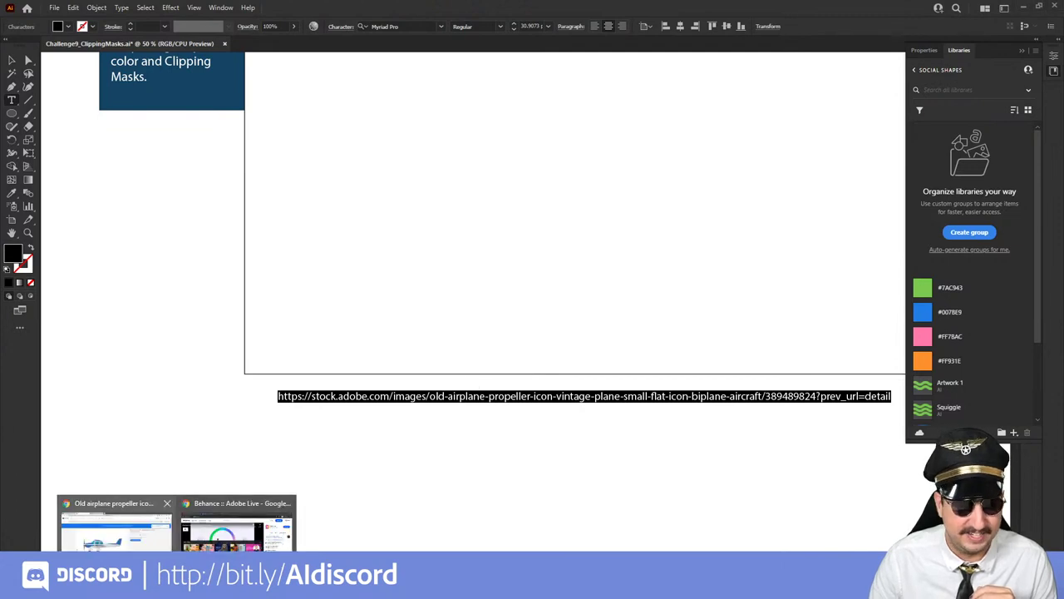
left_click(114, 528)
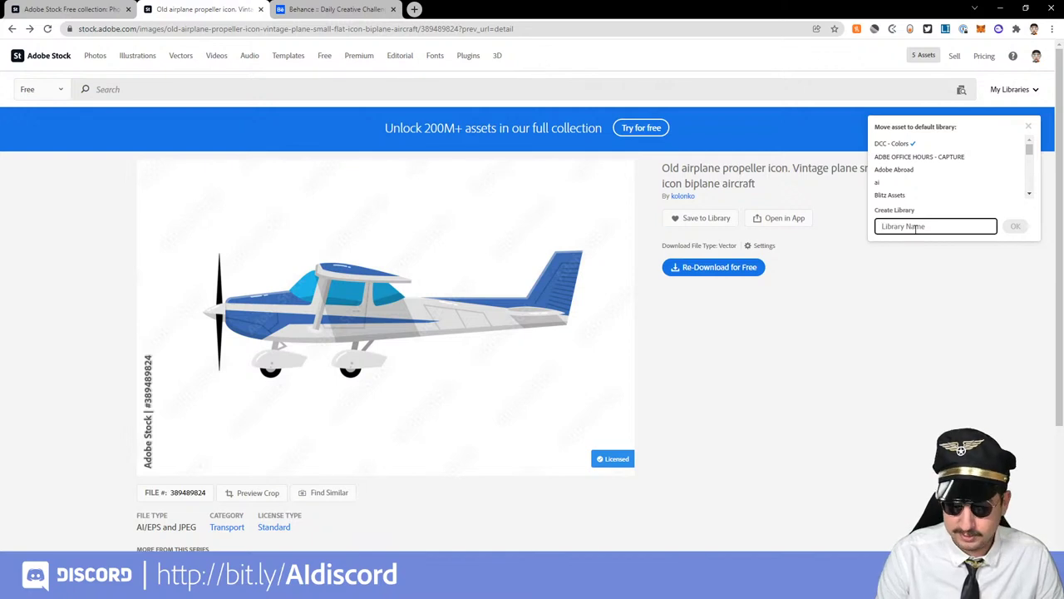
- Create a new 'social' library for the airplane icon and open the vector in Illustrator
type("social")
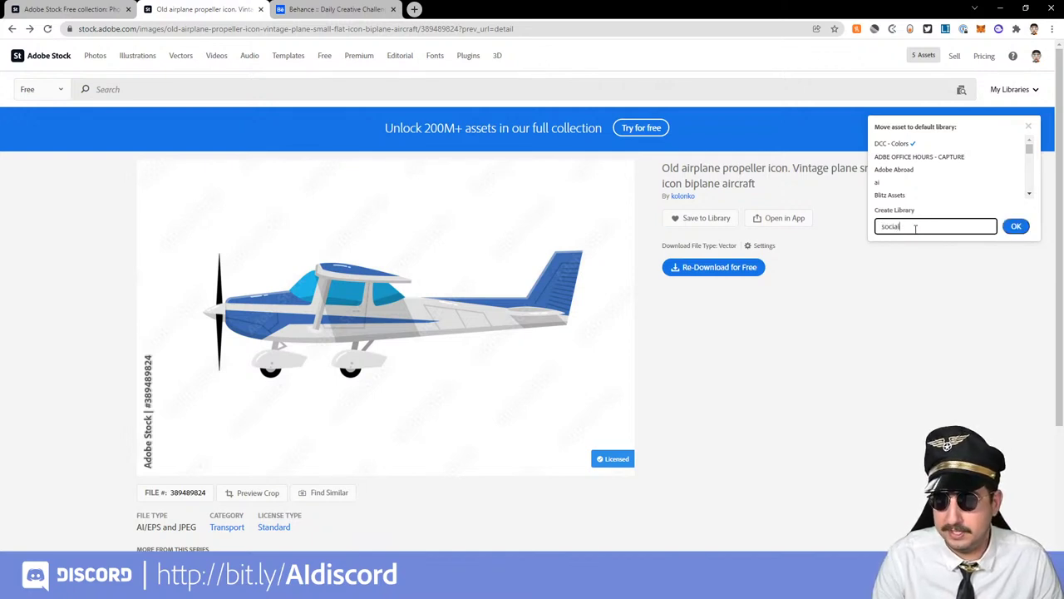
left_click(1008, 226)
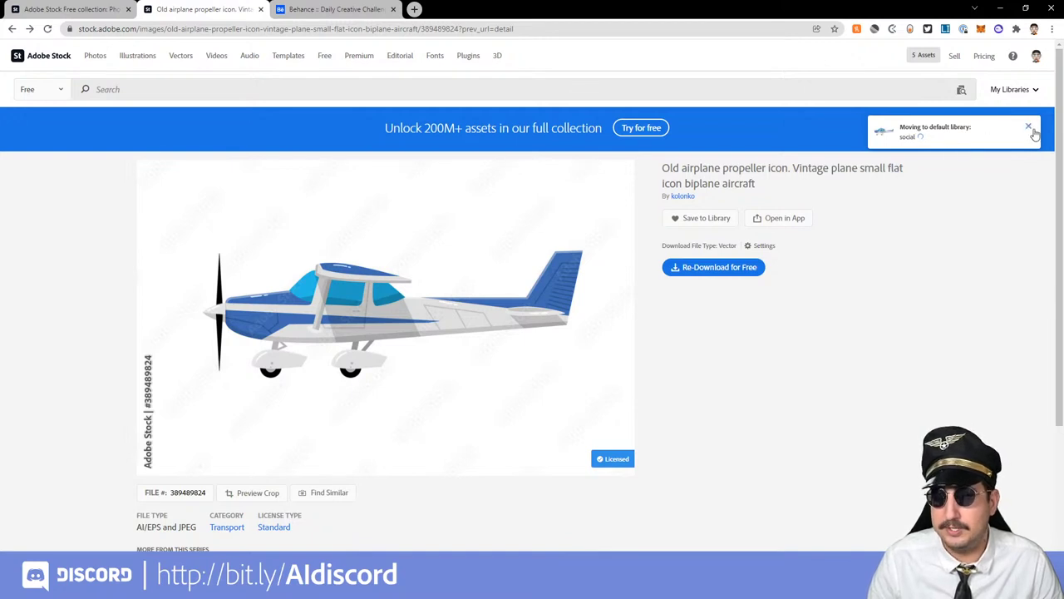
left_click(797, 223)
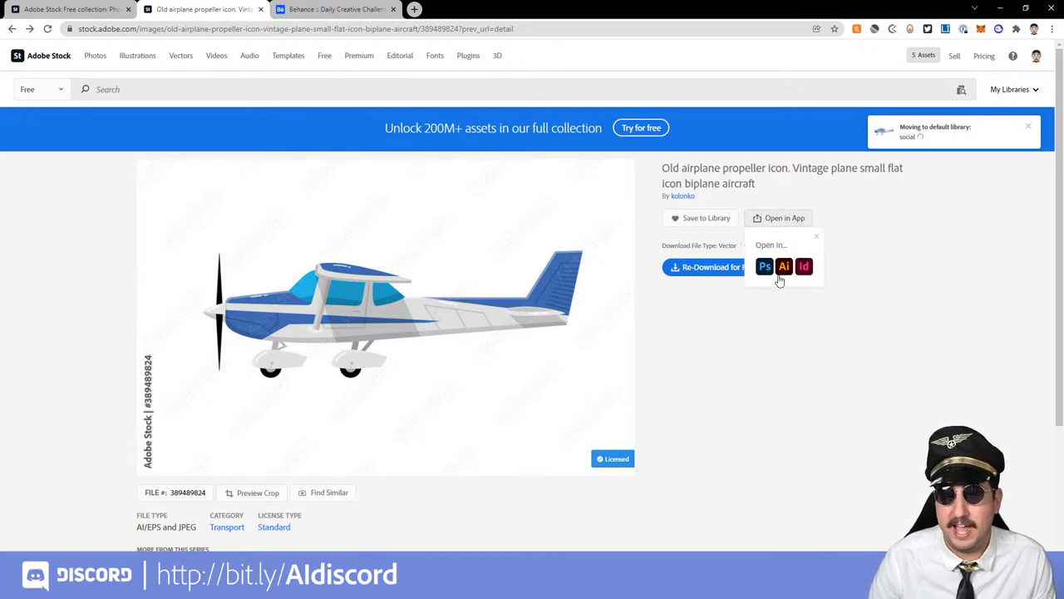
left_click(784, 267)
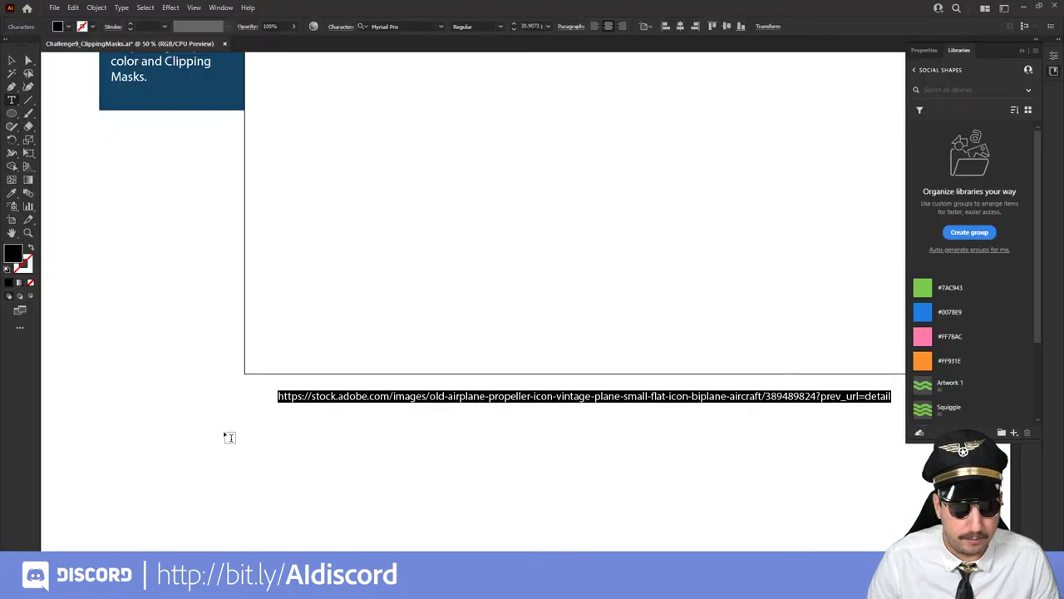
- Browse the CCM - Slides library contents, then open the DCC - Colors library
mouse_move(177, 586)
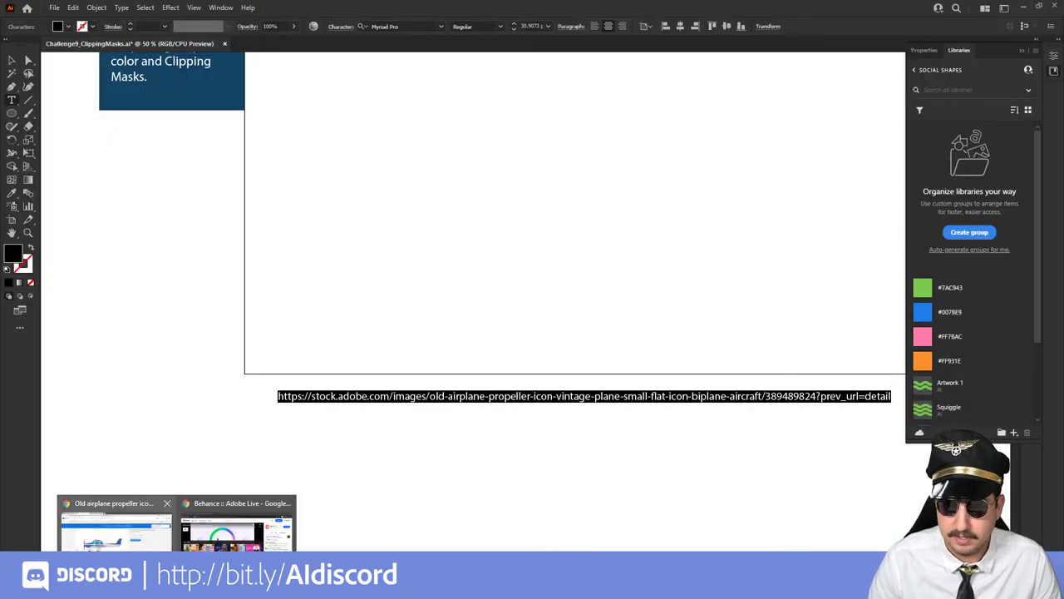
left_click(914, 72)
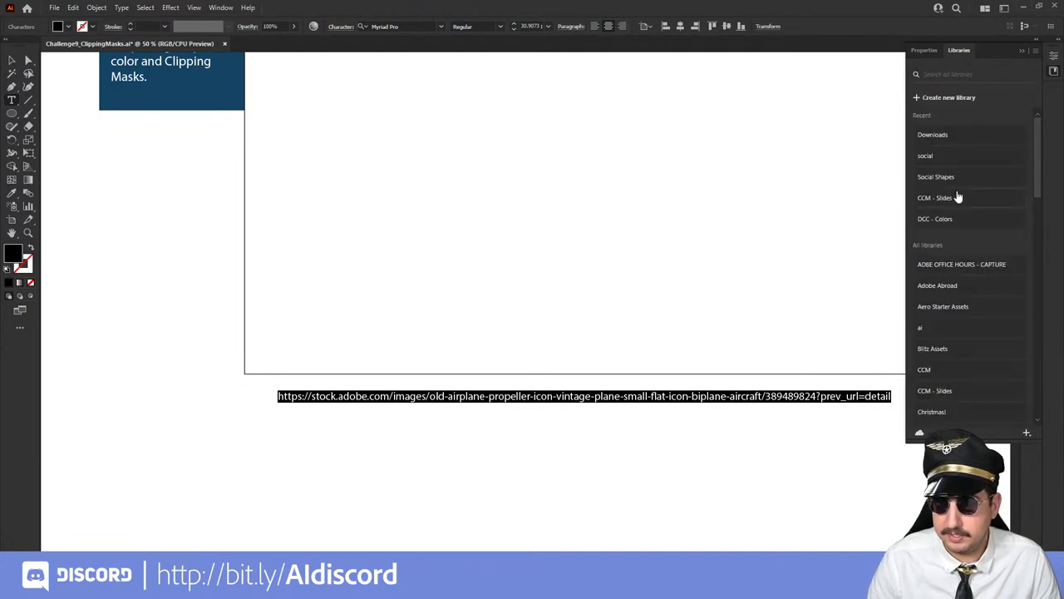
left_click(956, 194)
scroll(963, 301, "down", 10)
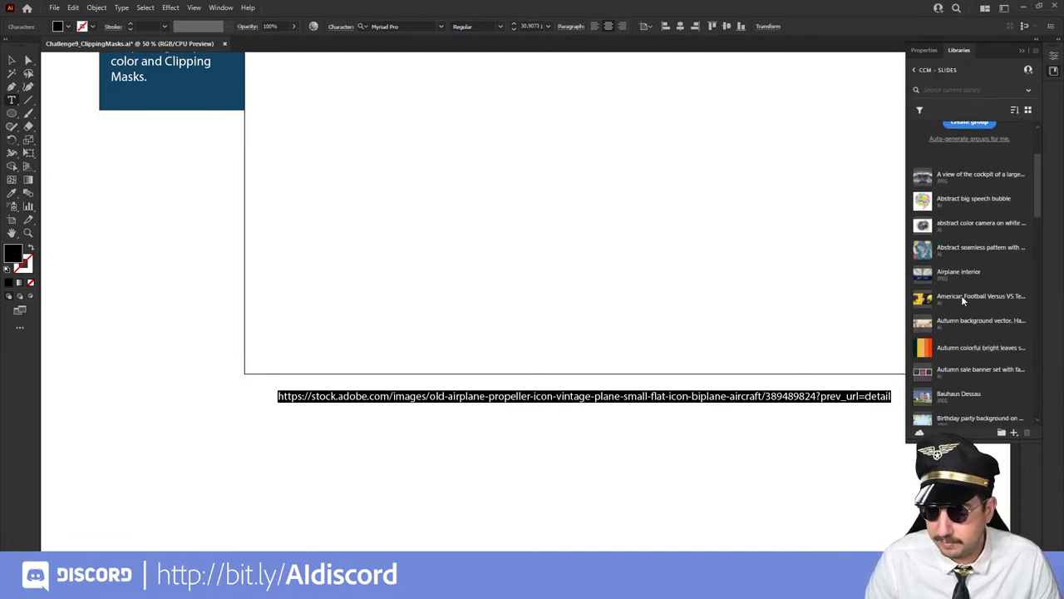
scroll(962, 301, "down", 12)
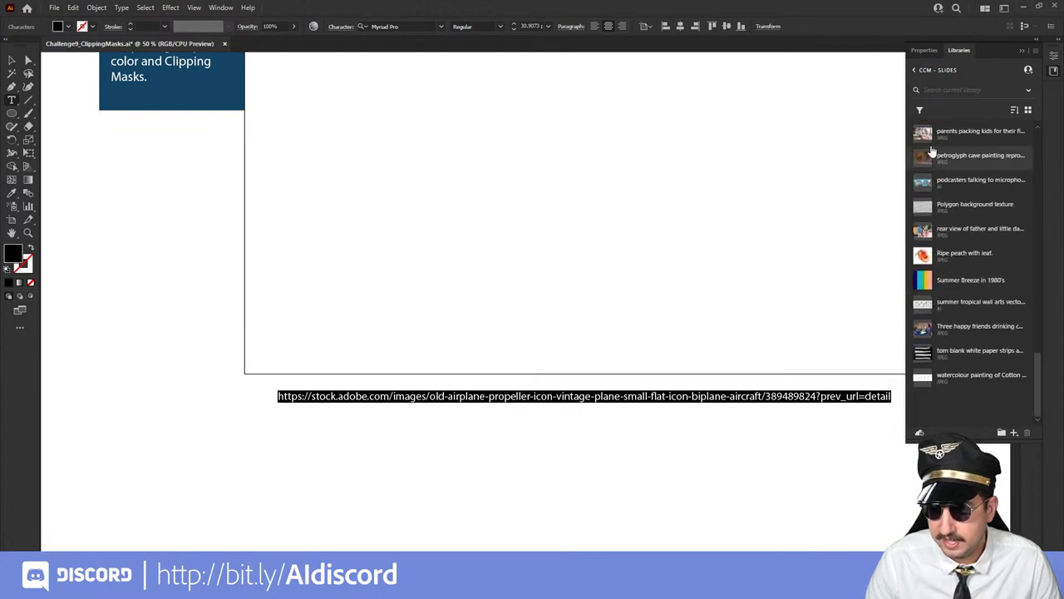
left_click(915, 70)
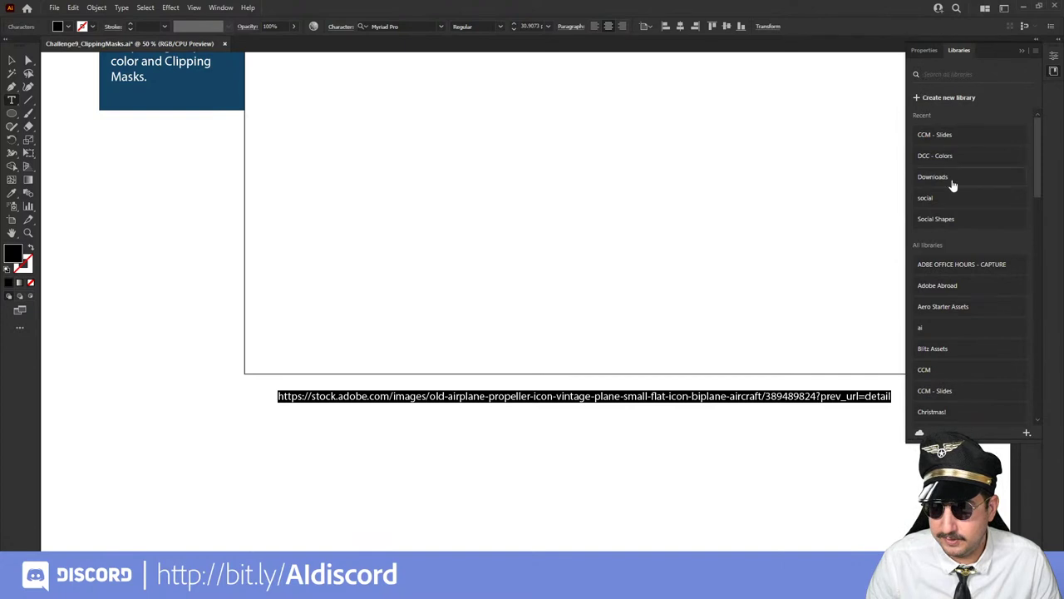
left_click(937, 155)
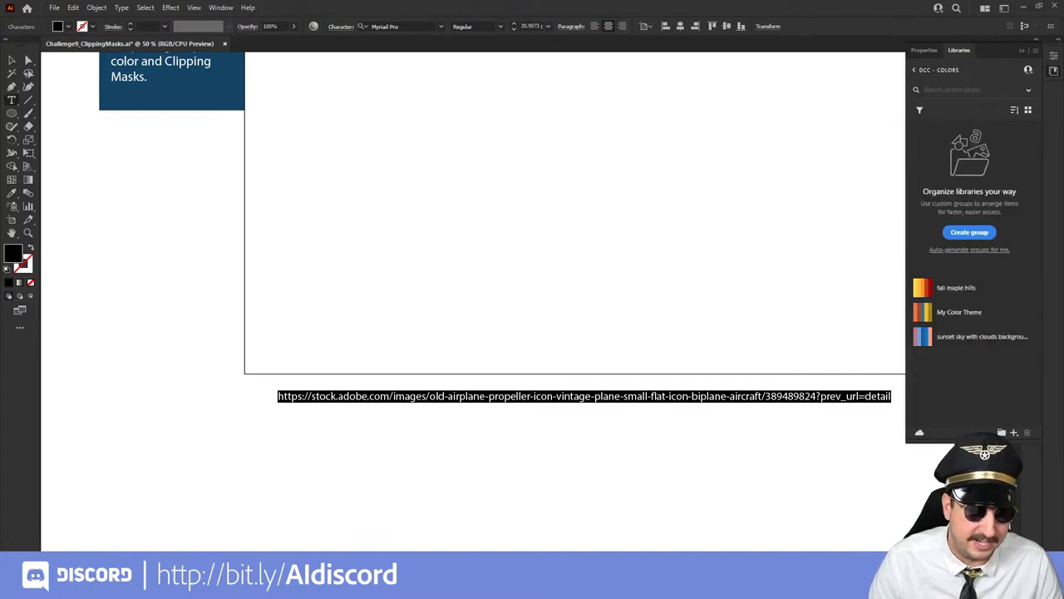
- Re-download the airplane vector for free from its Adobe Stock page
mouse_move(177, 582)
left_click(121, 512)
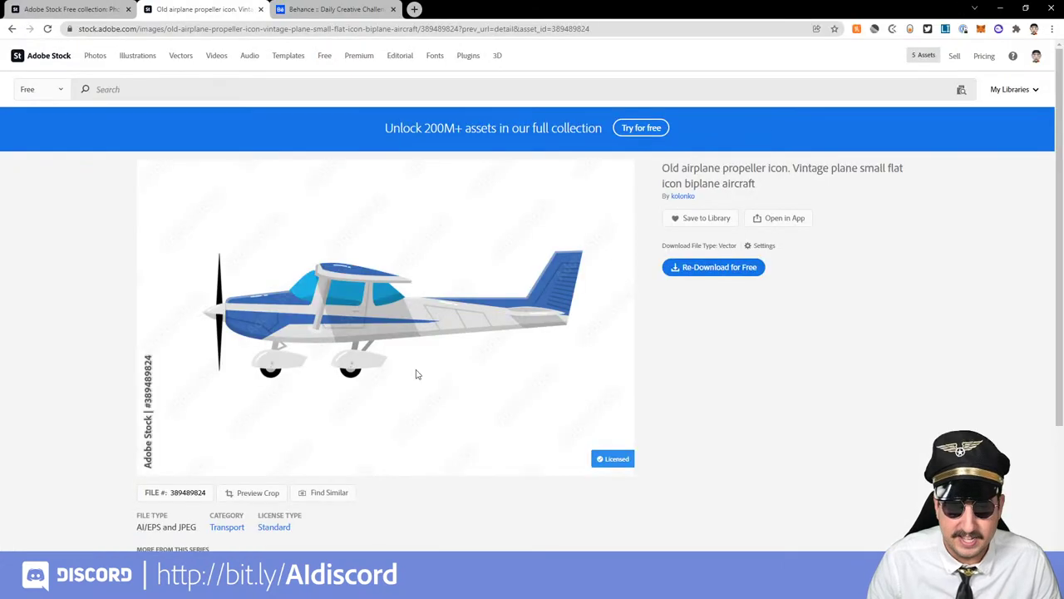
left_click(716, 273)
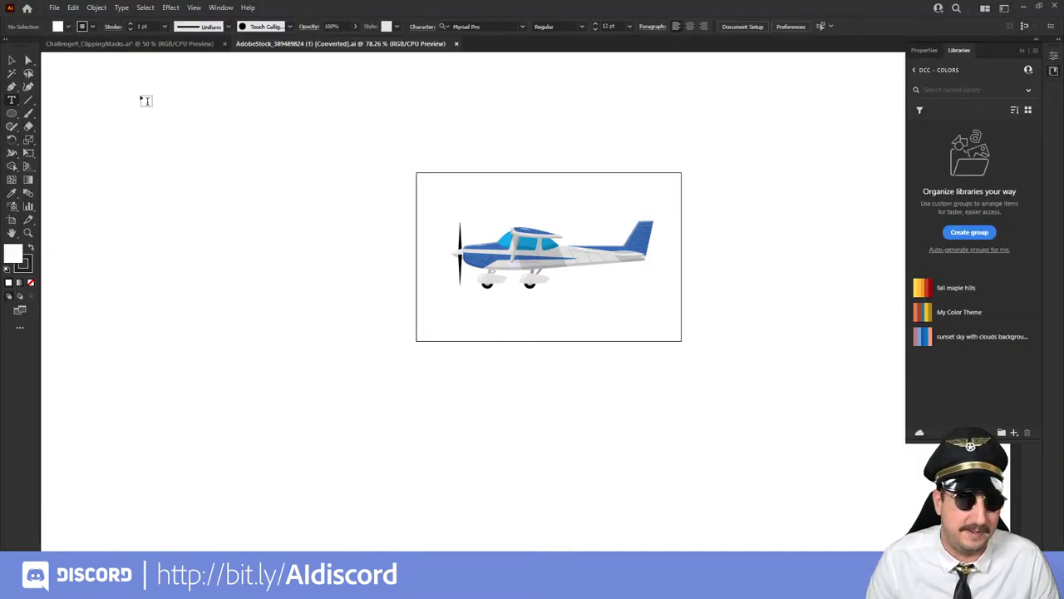
- Paste the airplane artwork into Challenge9_ClippingMasks, scale it about 249% and centre it
left_click(11, 60)
left_click_drag(394, 154, 730, 378)
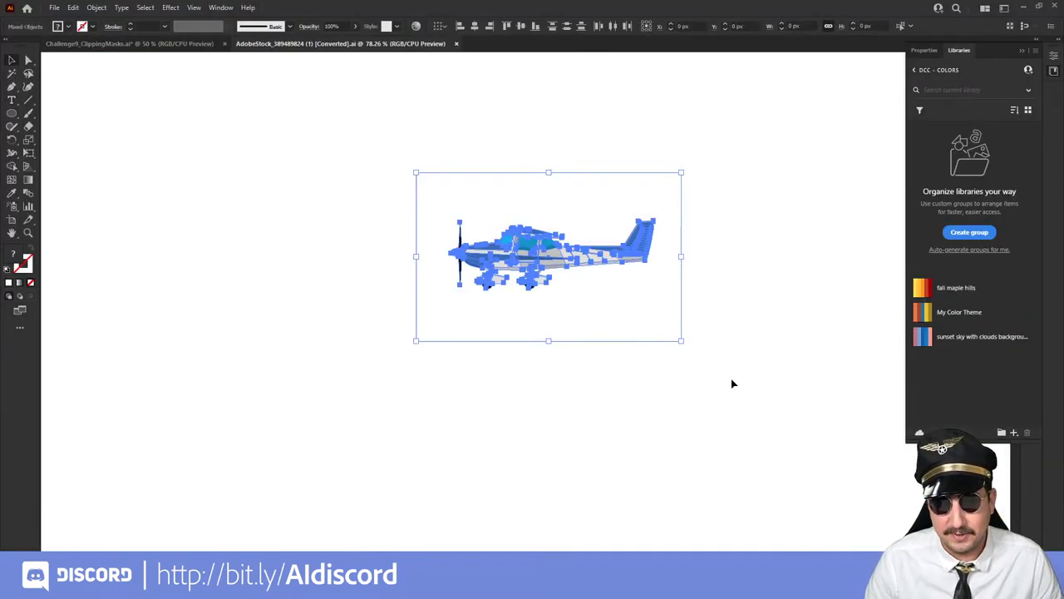
left_click(160, 48)
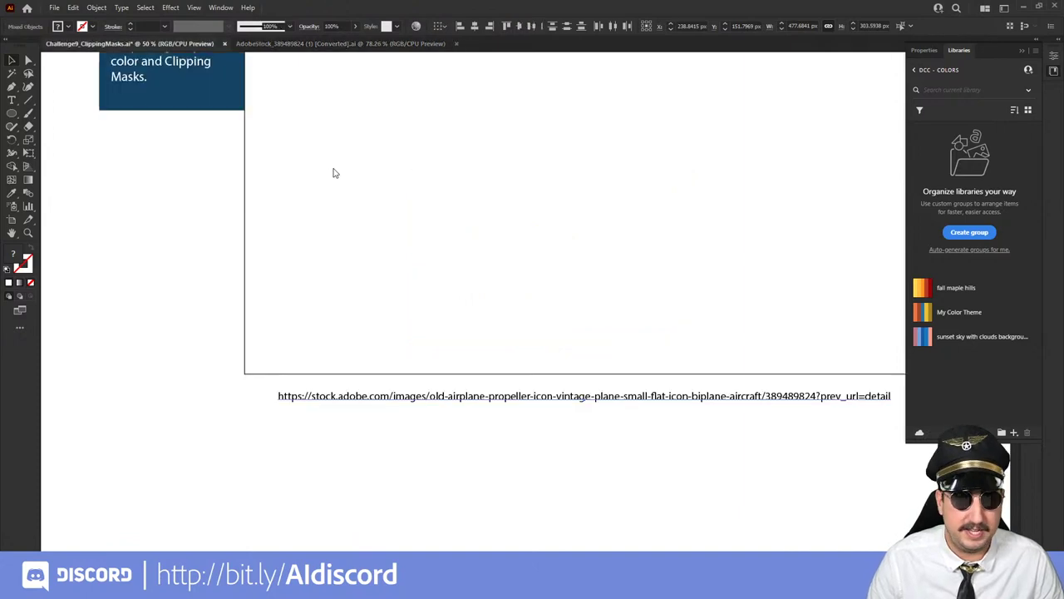
key("ctrl+v")
scroll(525, 204, "up", 3)
scroll(524, 205, "right", 3)
key("s")
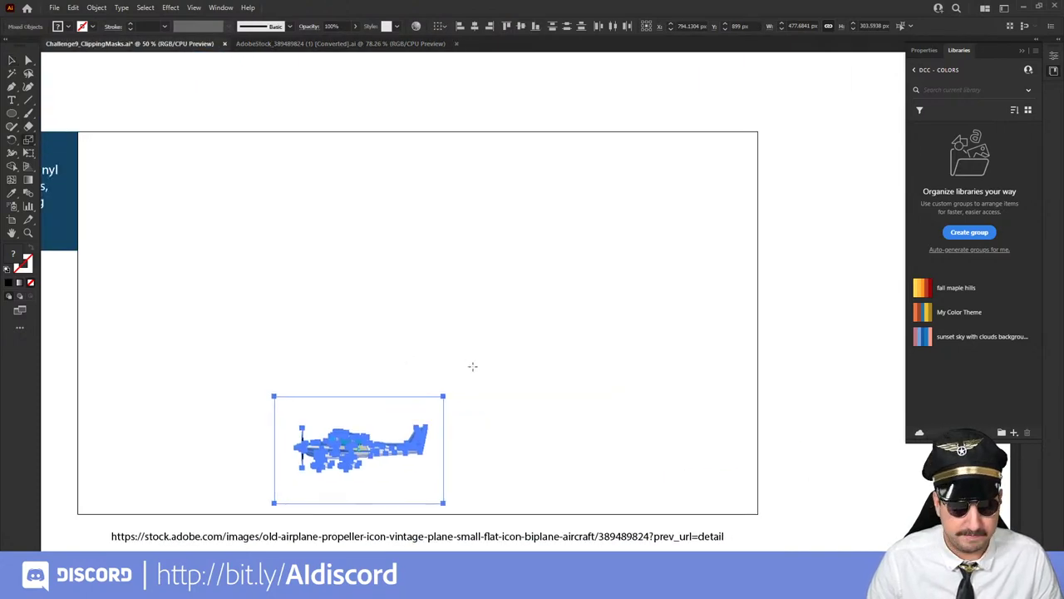
left_click_drag(473, 366, 649, 254)
key("v")
left_click_drag(452, 352, 502, 187)
left_click_drag(625, 169, 677, 169)
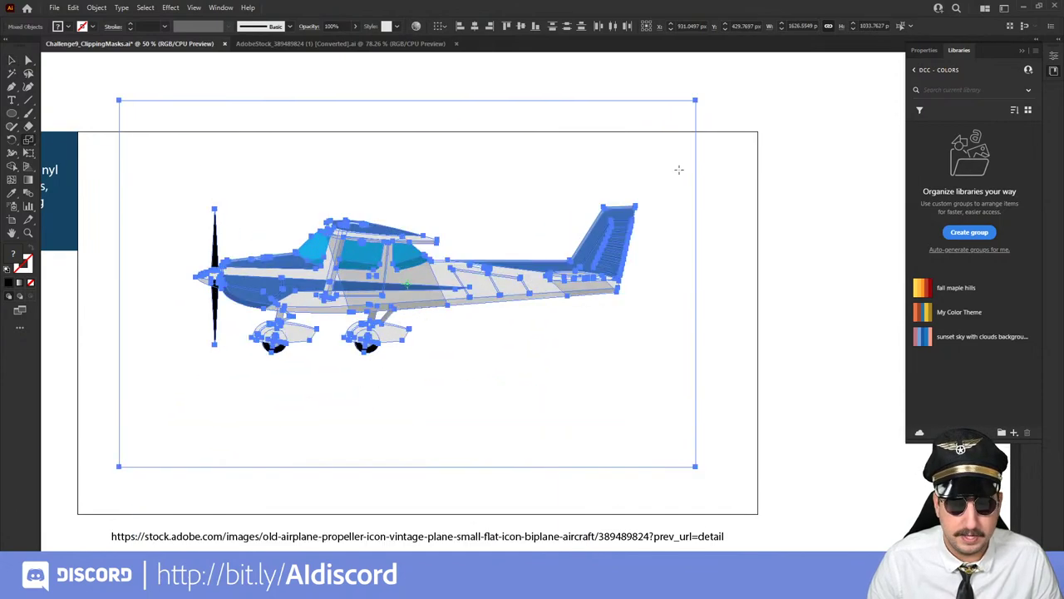
key("v")
left_click_drag(540, 266, 564, 296)
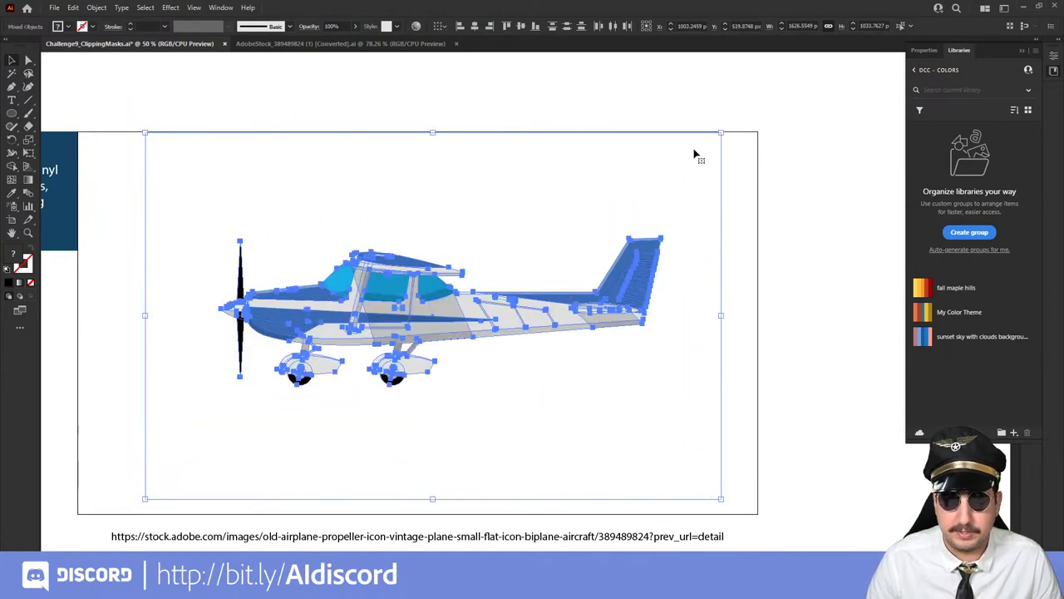
- Delete the airplane's white background rectangle in isolation mode
left_click(375, 128)
left_click(283, 171)
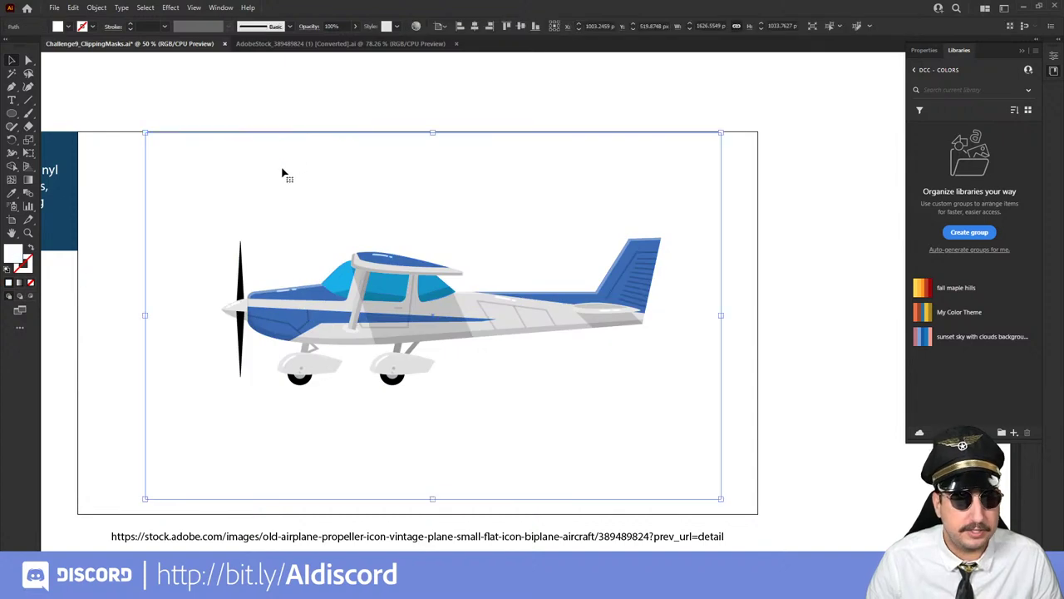
double_click(263, 173)
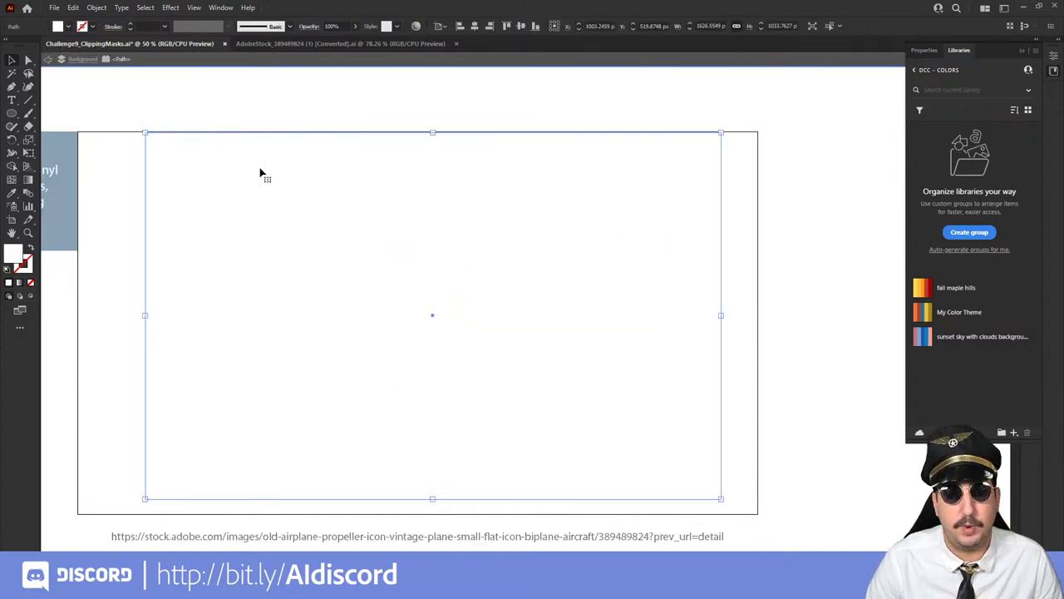
key("Delete")
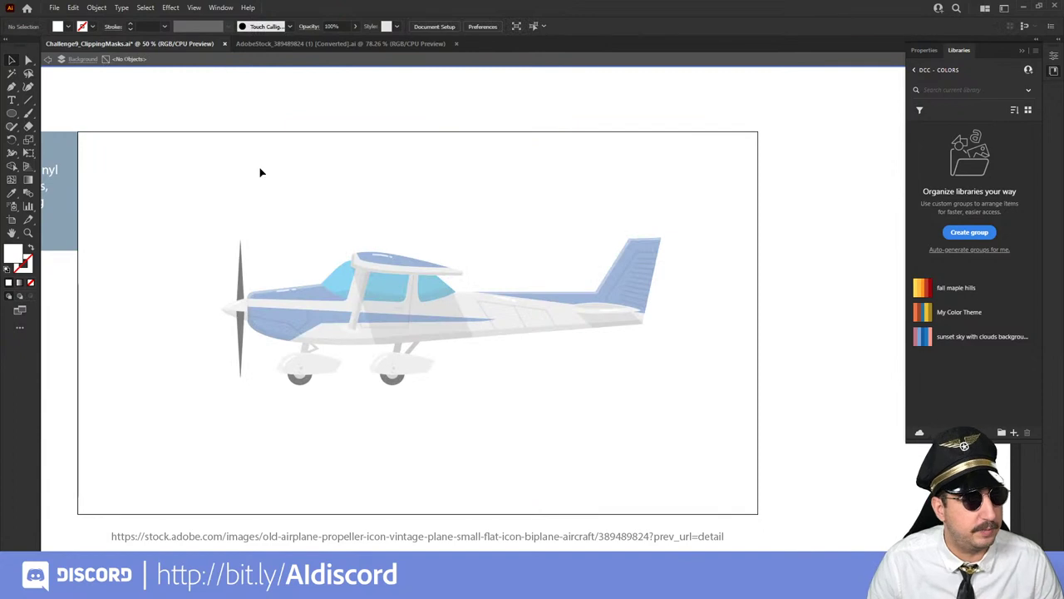
double_click(281, 166)
- Enlarge the whole airplane about 130% more and recentre the artboard view
key("ctrl+a")
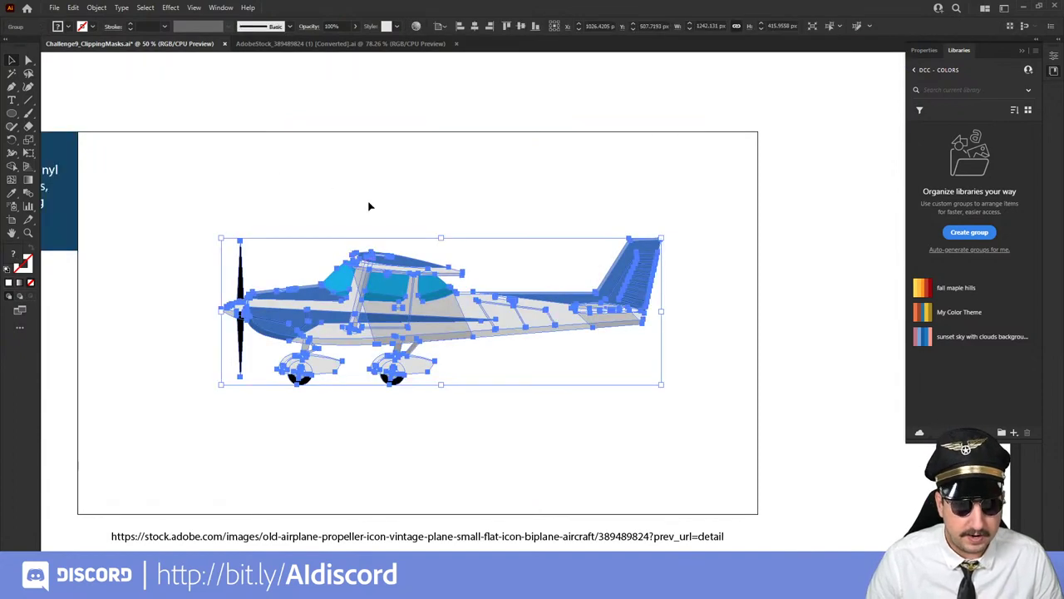
key("s")
left_click_drag(673, 157, 749, 102)
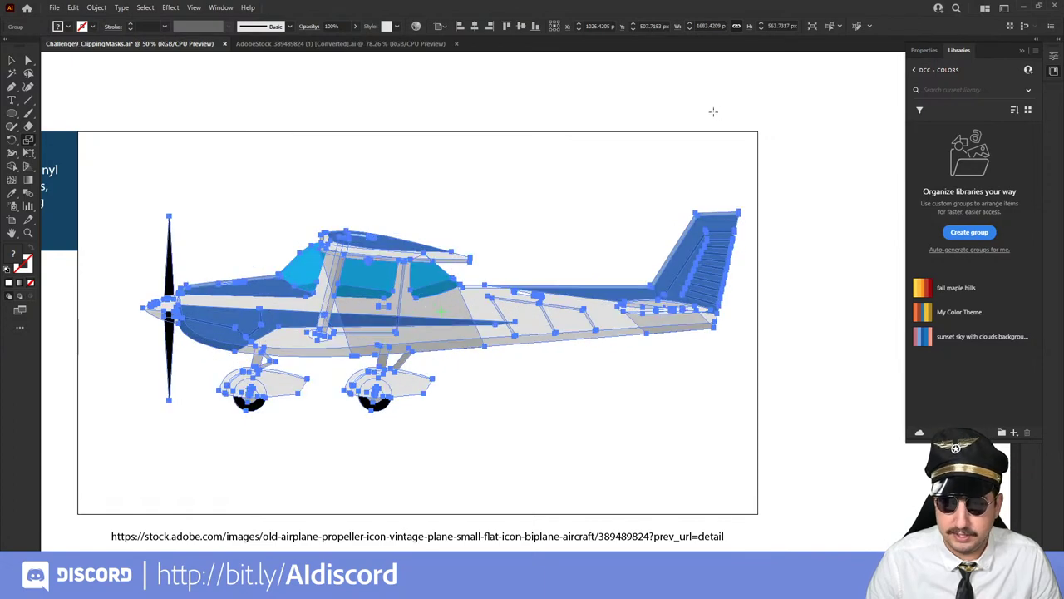
key("v")
left_click(641, 161)
left_click(509, 304)
left_click(504, 238)
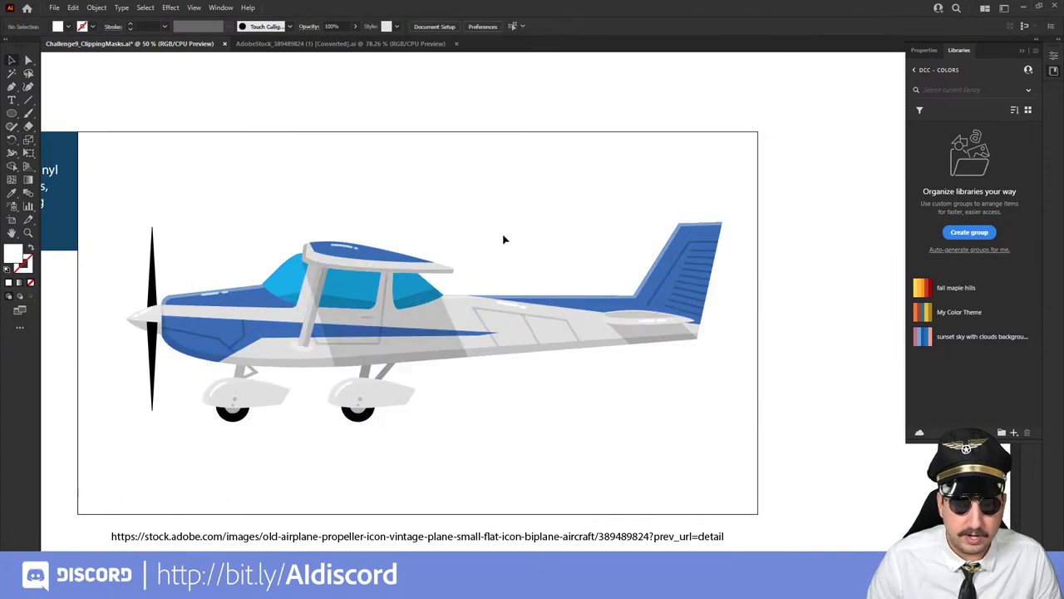
left_click_drag(504, 238, 555, 202)
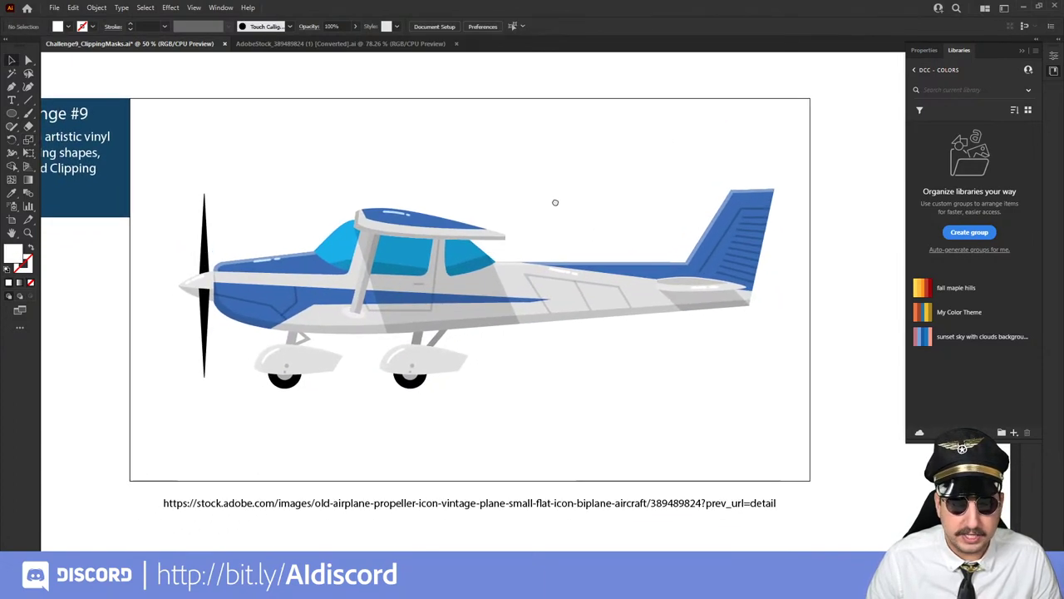
- Recolour all matching blue stripes green with the Social Shapes #7AC943 swatch
left_click(915, 73)
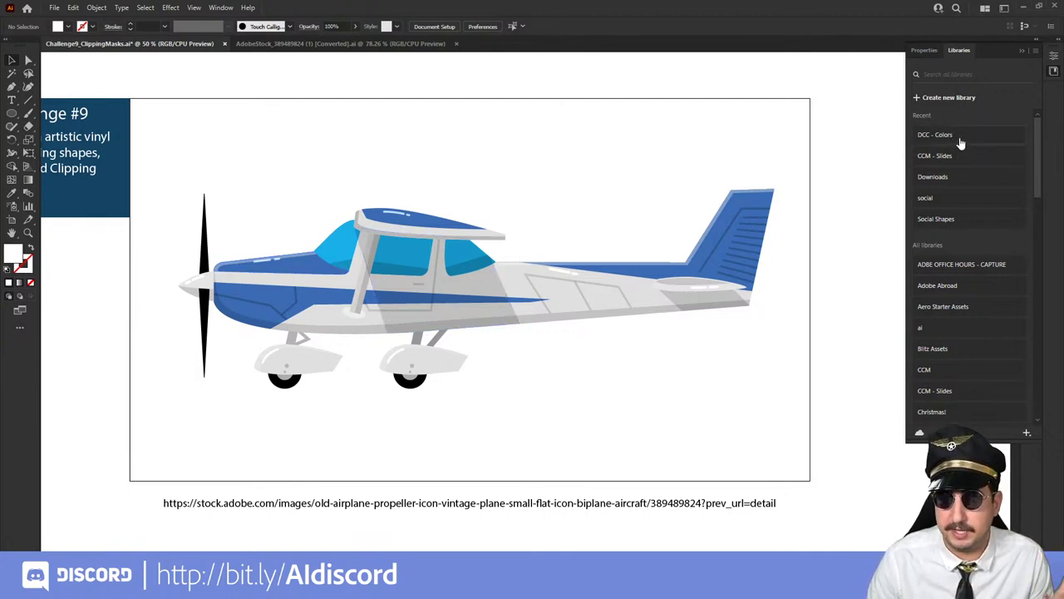
left_click(948, 221)
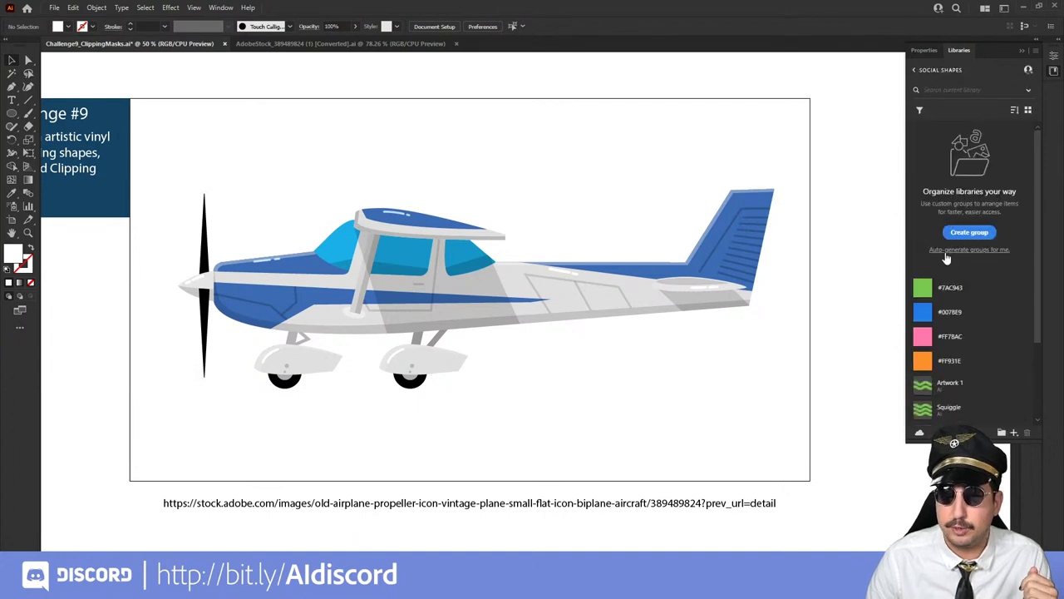
scroll(952, 274, "down", 3)
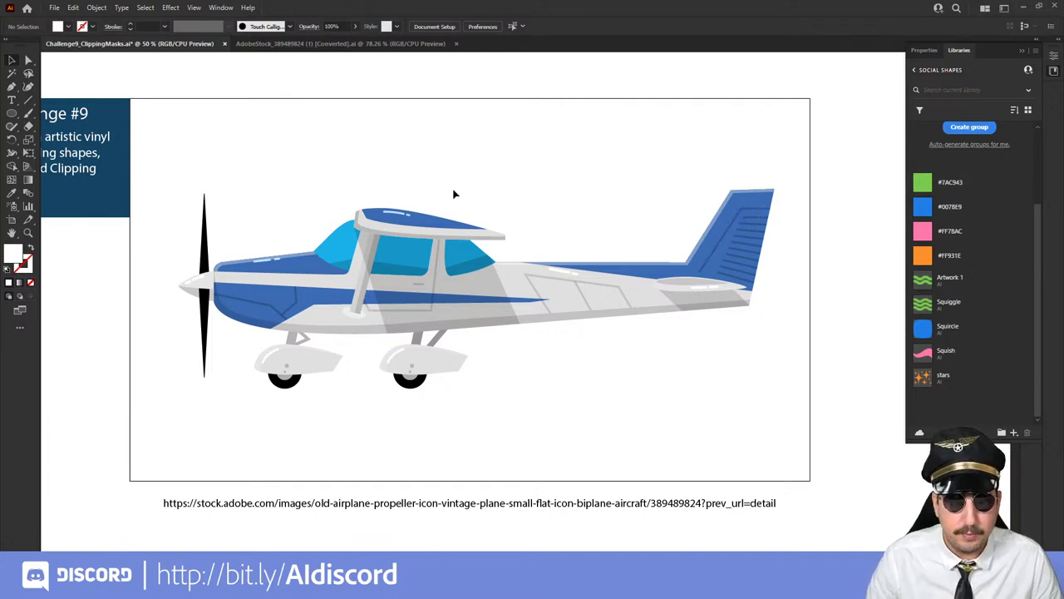
key("a")
left_click(427, 225)
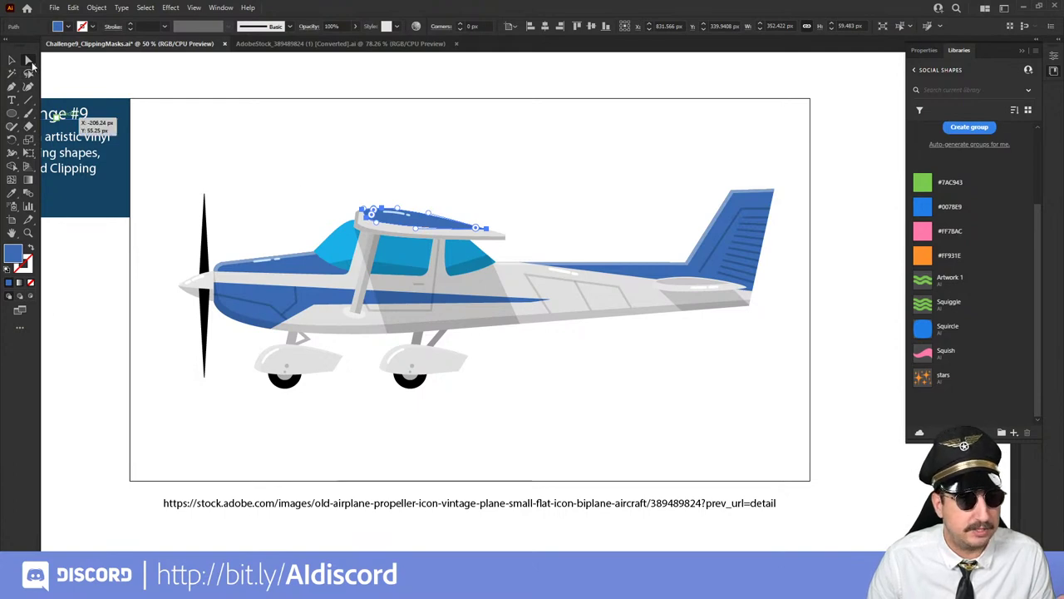
left_click(145, 7)
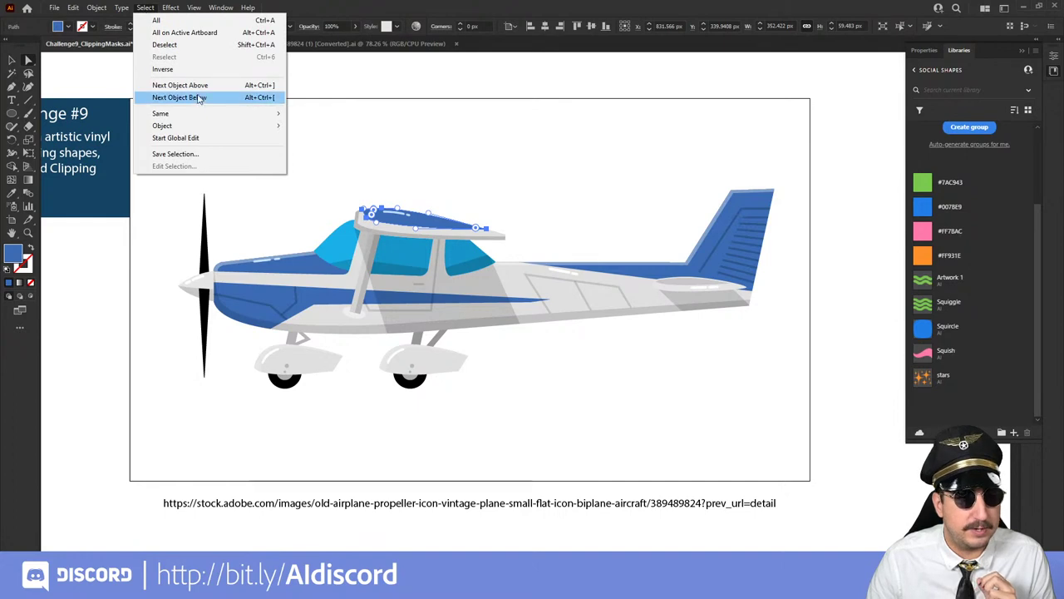
mouse_move(201, 113)
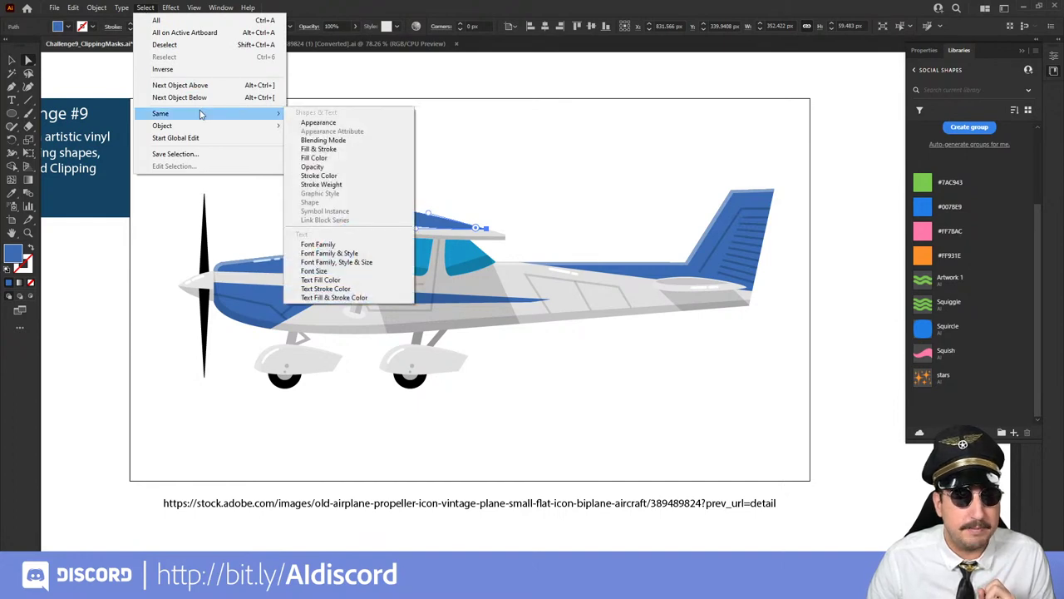
left_click(345, 149)
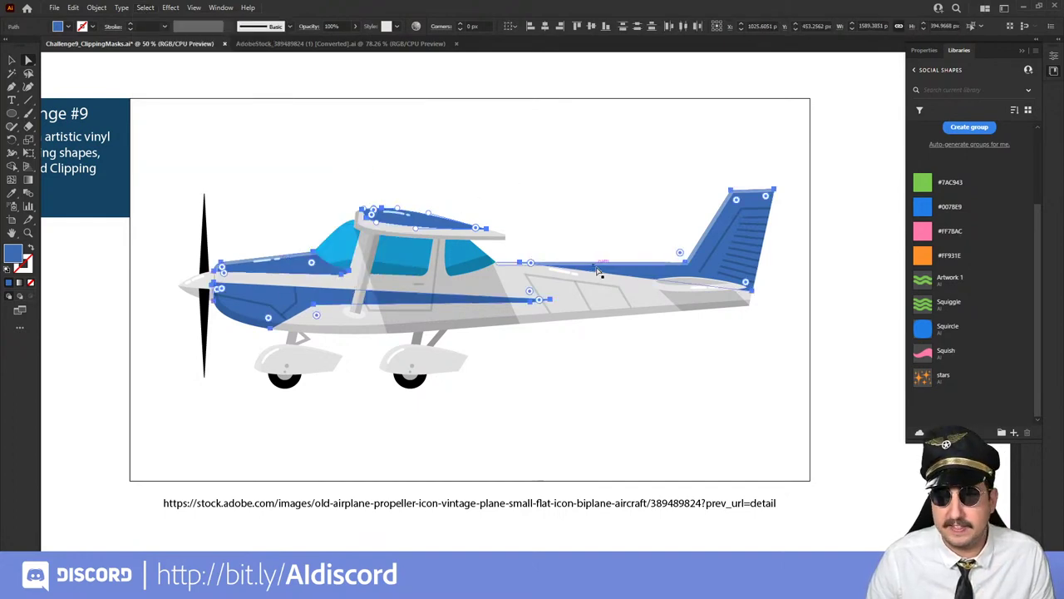
left_click(921, 187)
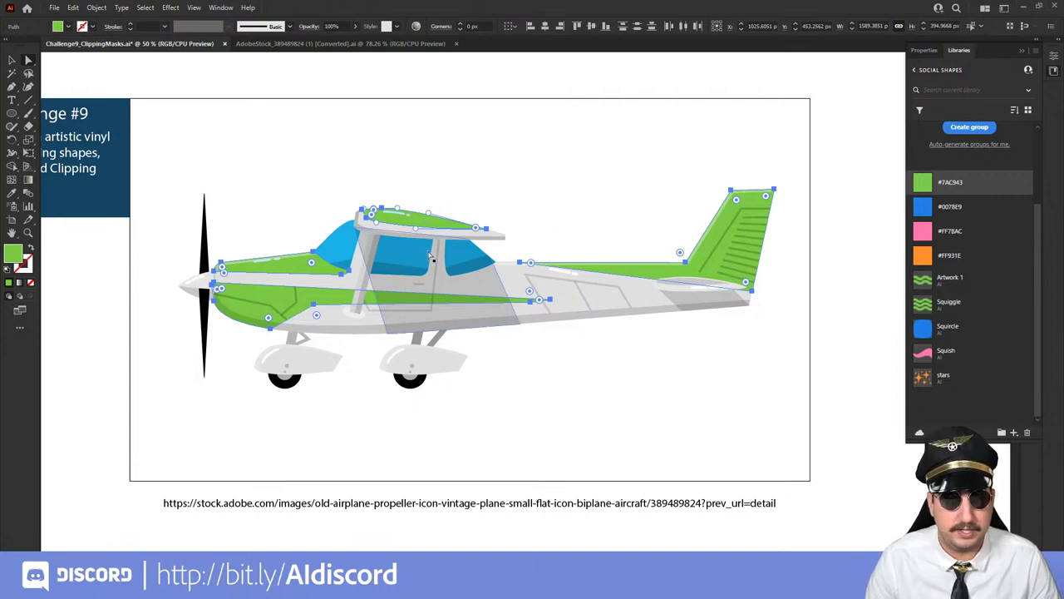
- Fill all matching blue cockpit windows with orange #FF931E
left_click(342, 247)
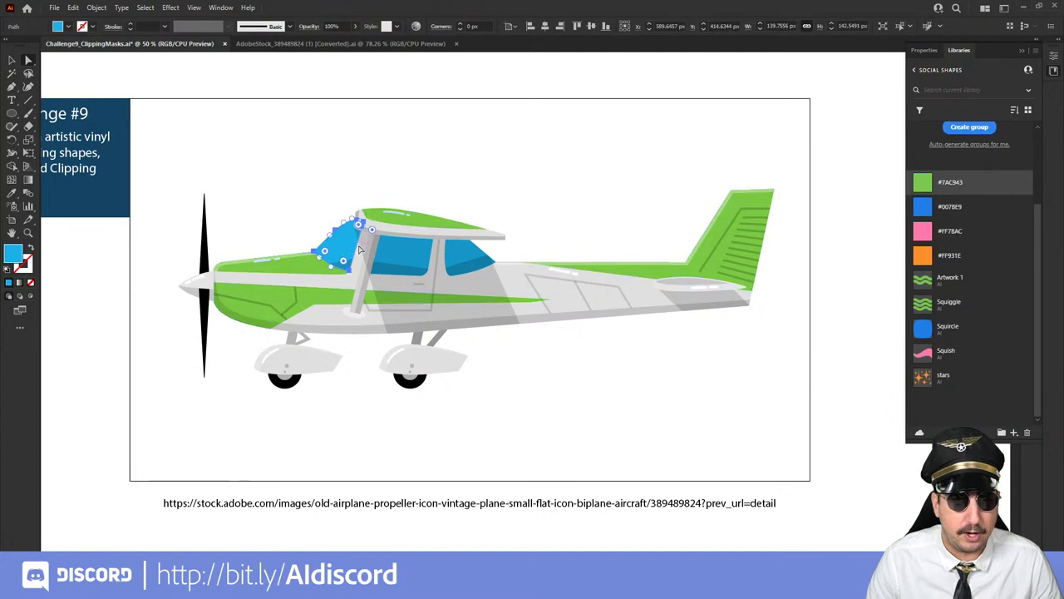
left_click(146, 7)
mouse_move(190, 112)
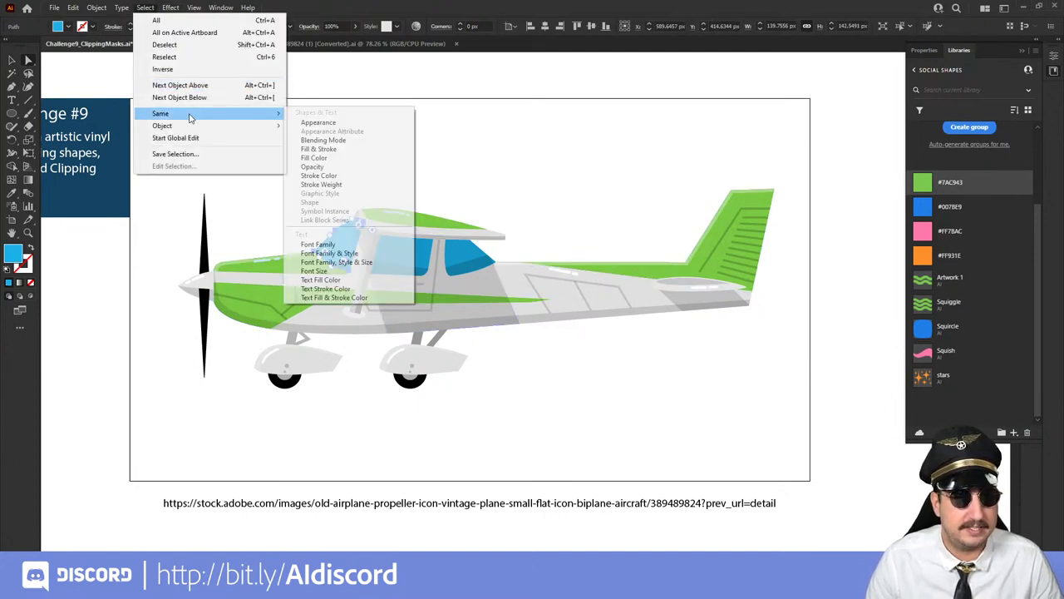
left_click(331, 150)
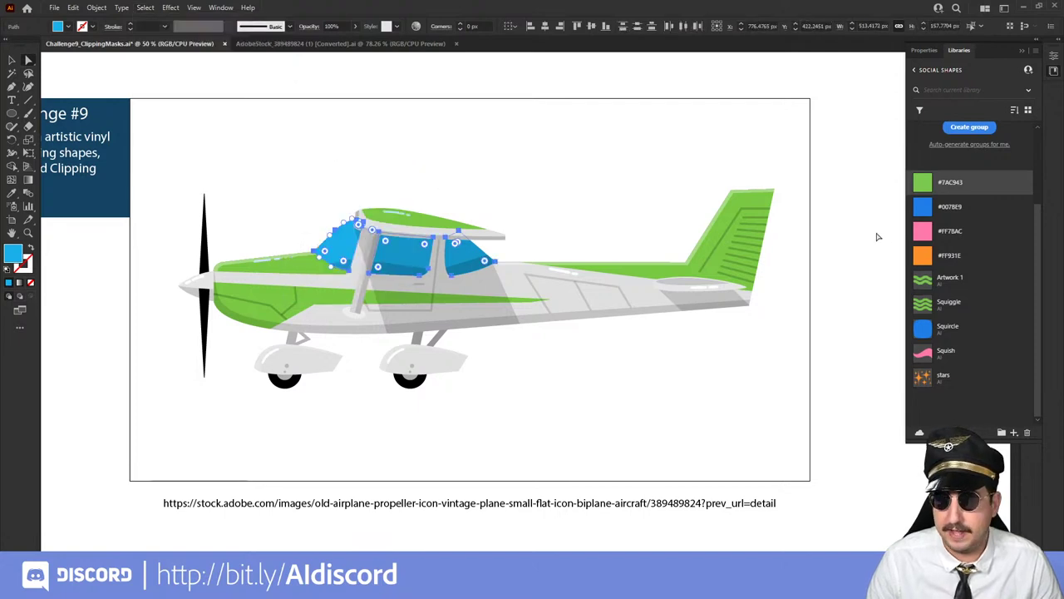
left_click(919, 234)
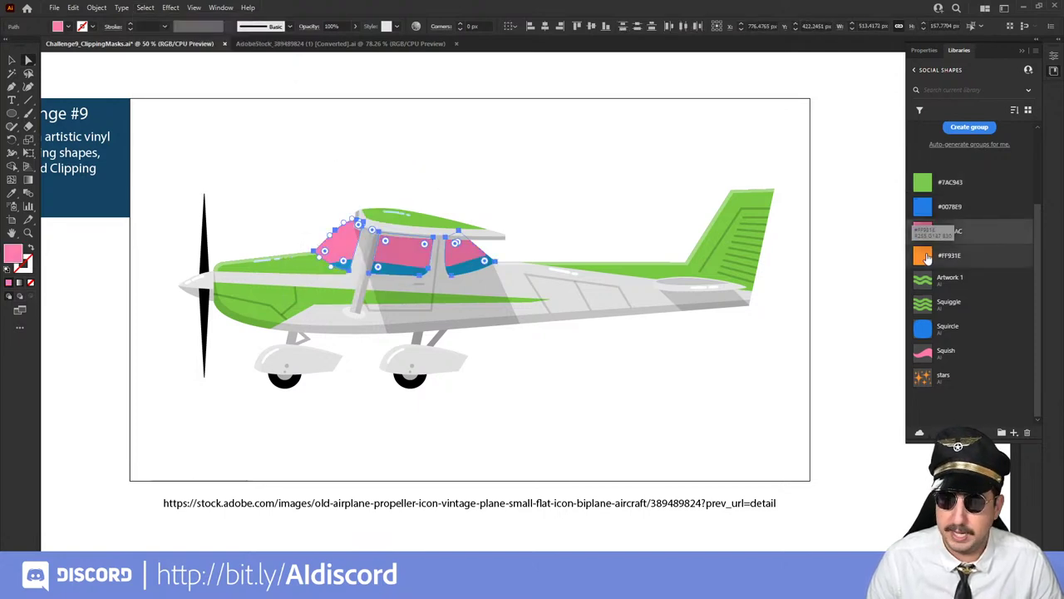
left_click(924, 258)
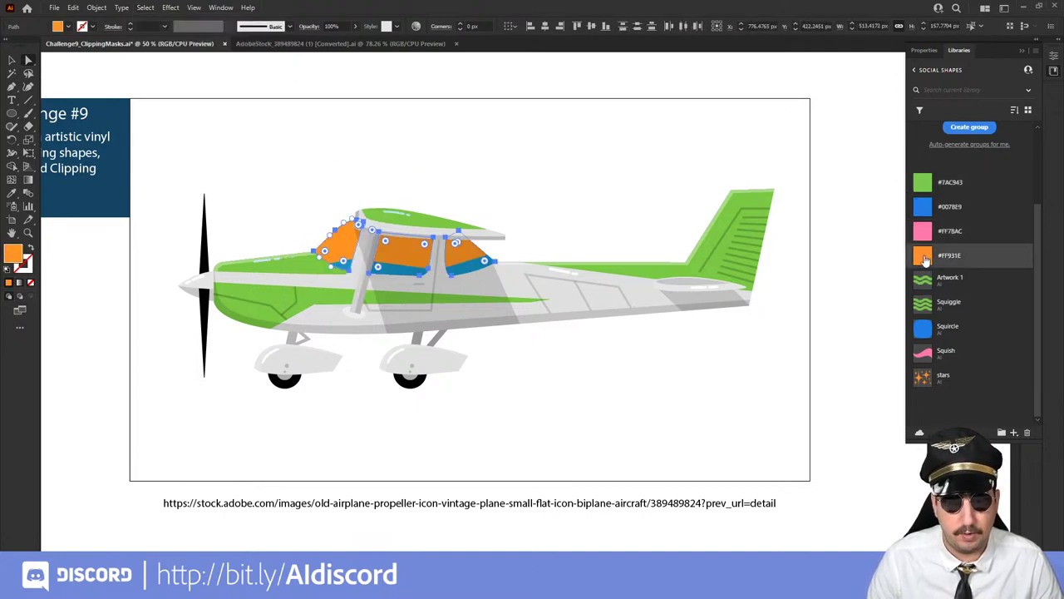
left_click(452, 171)
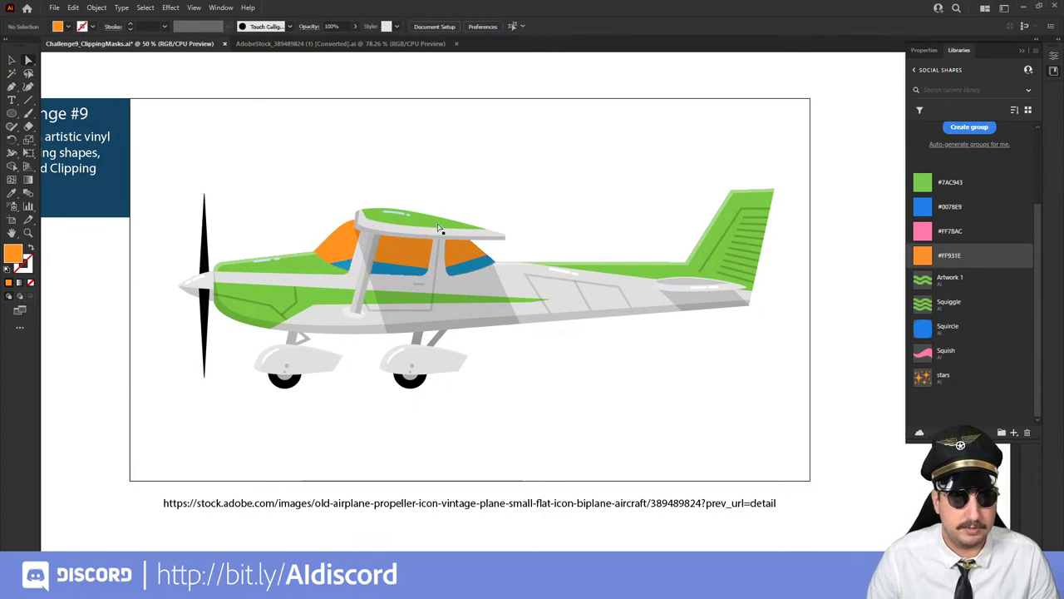
- Select all the blue window frame strips with matching fill and stroke and combine them into one compound path
left_click(343, 267)
left_click(171, 7)
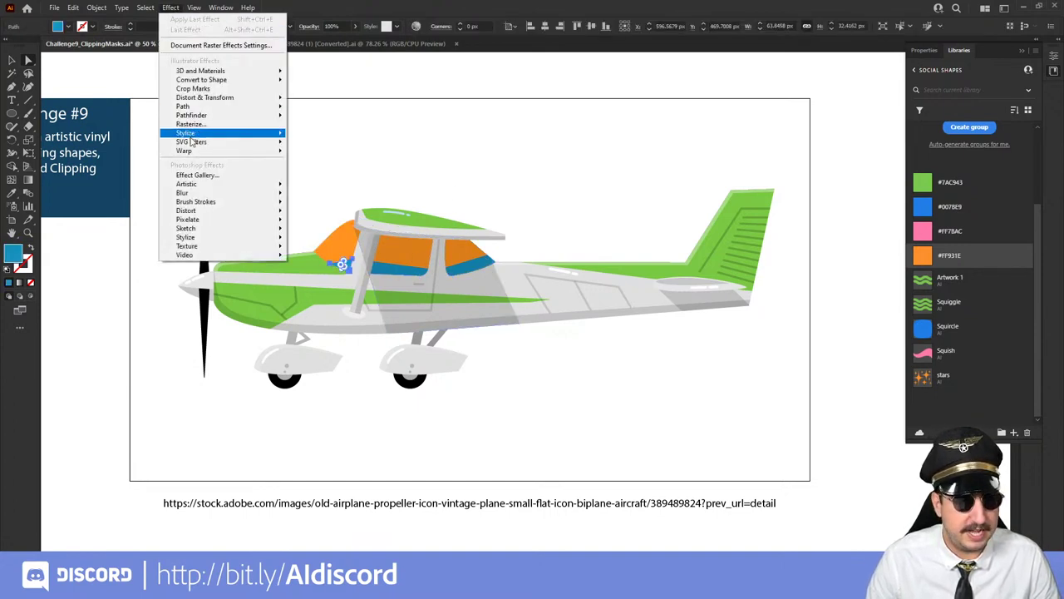
mouse_move(209, 108)
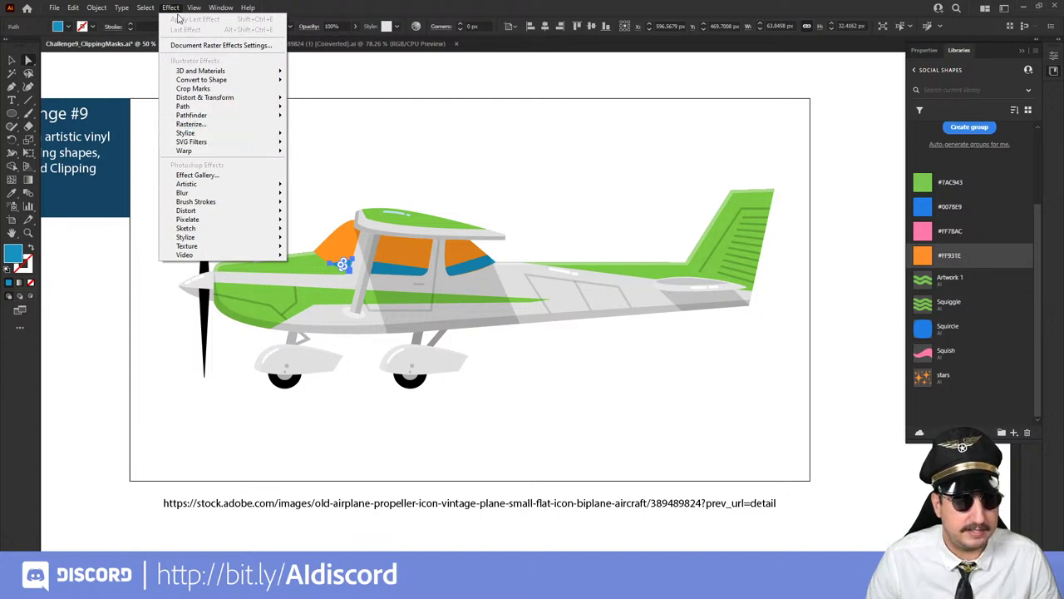
left_click(146, 7)
mouse_move(197, 114)
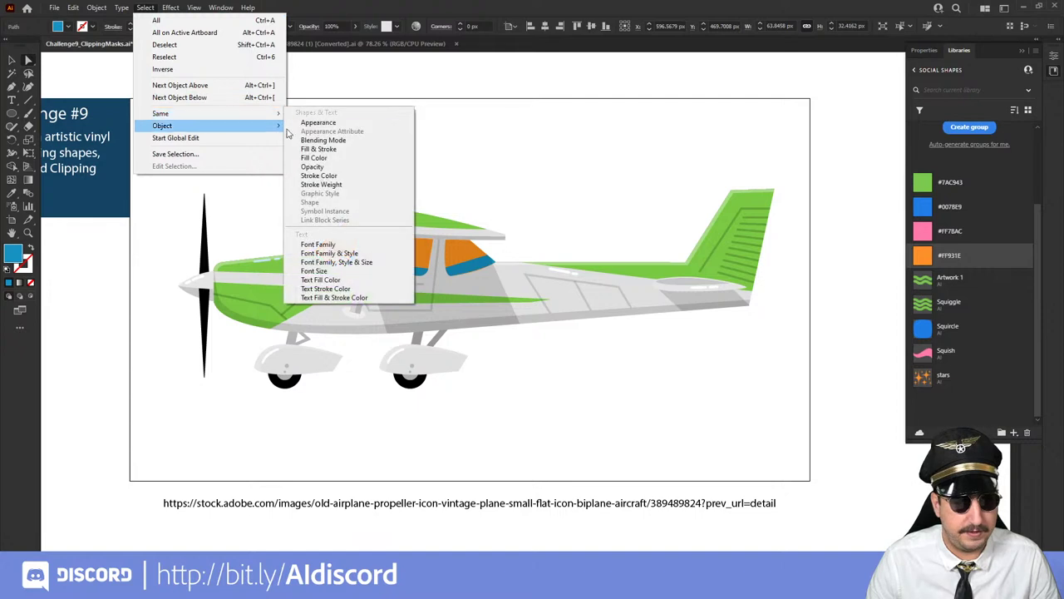
left_click(315, 153)
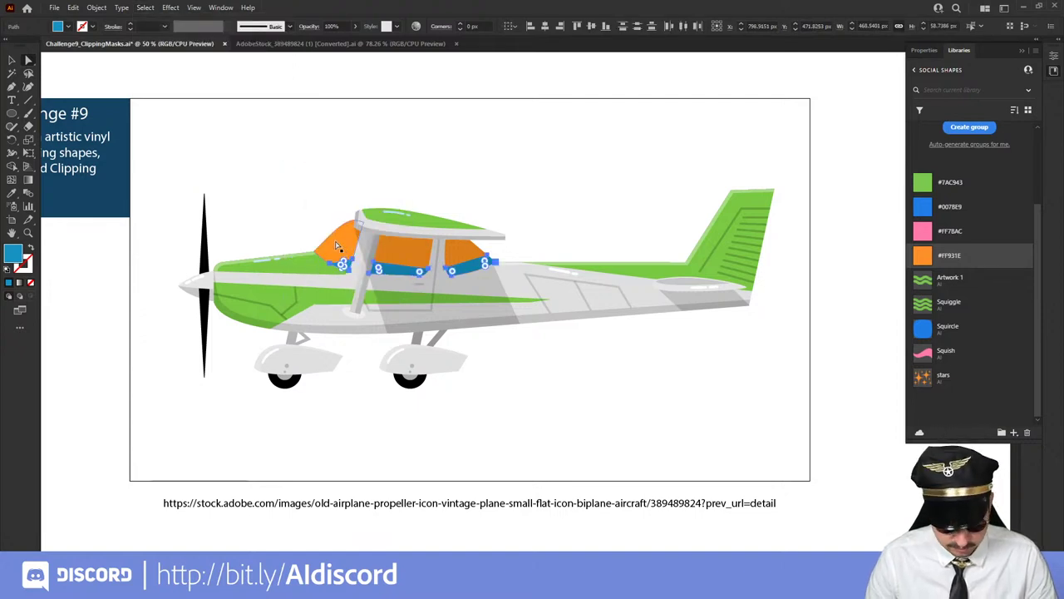
key("ctrl+8")
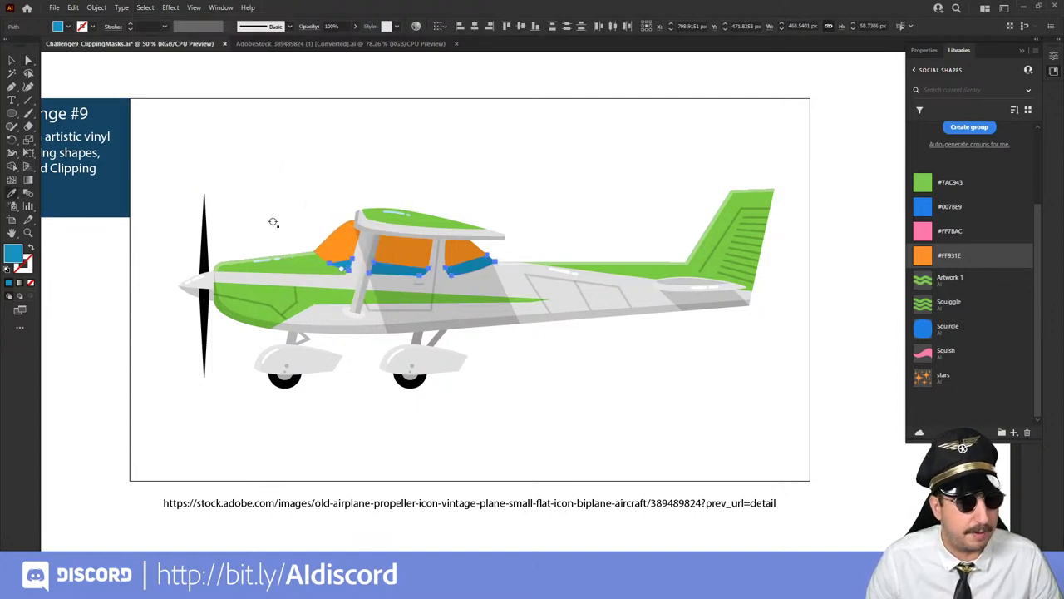
- Fill the frame strips with a darker shade of the windows' orange
left_click(324, 243)
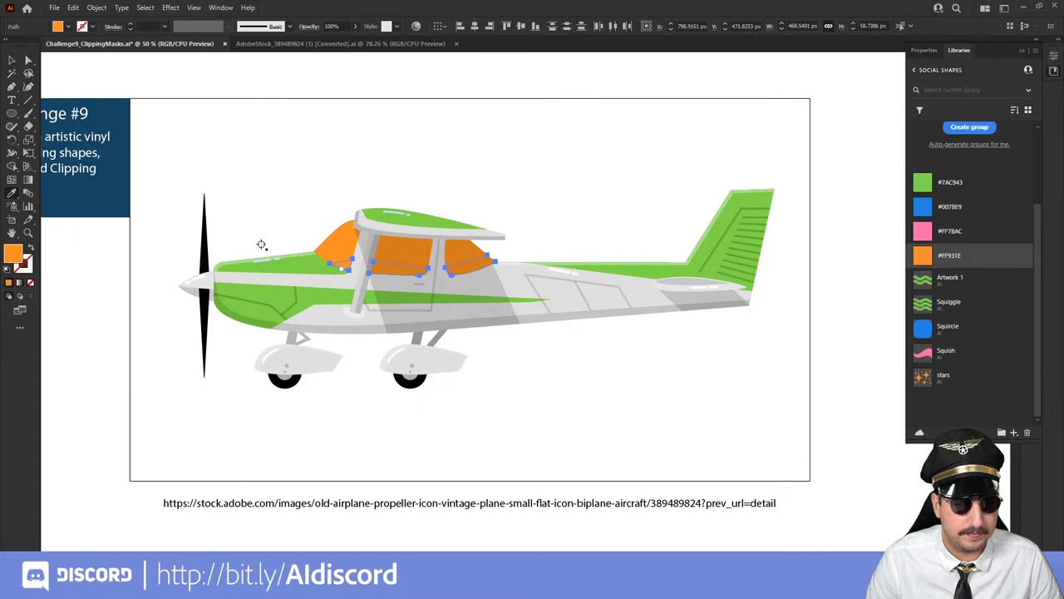
double_click(13, 254)
left_click(734, 205)
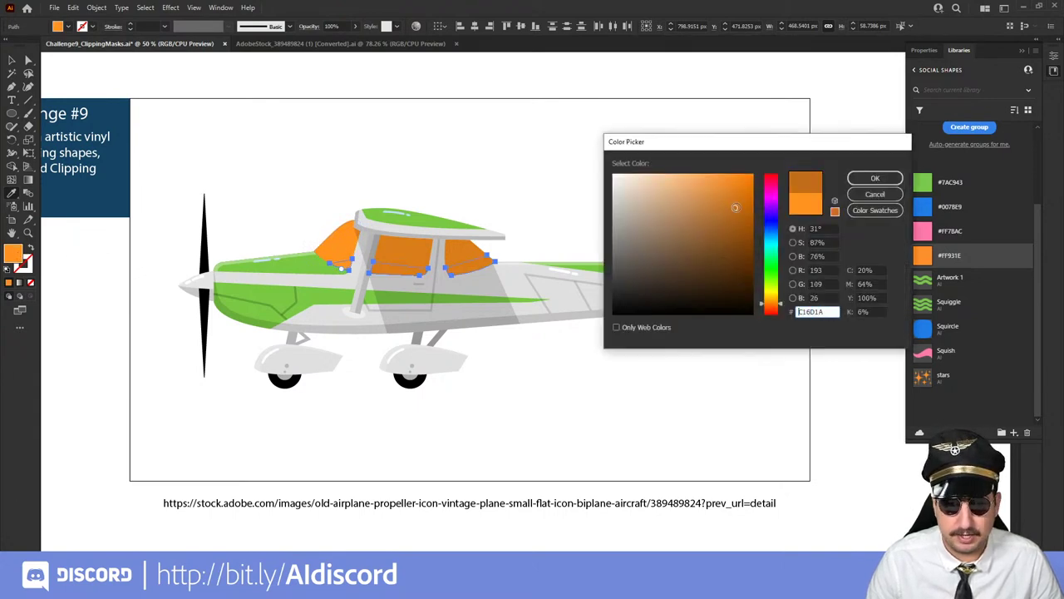
left_click(875, 178)
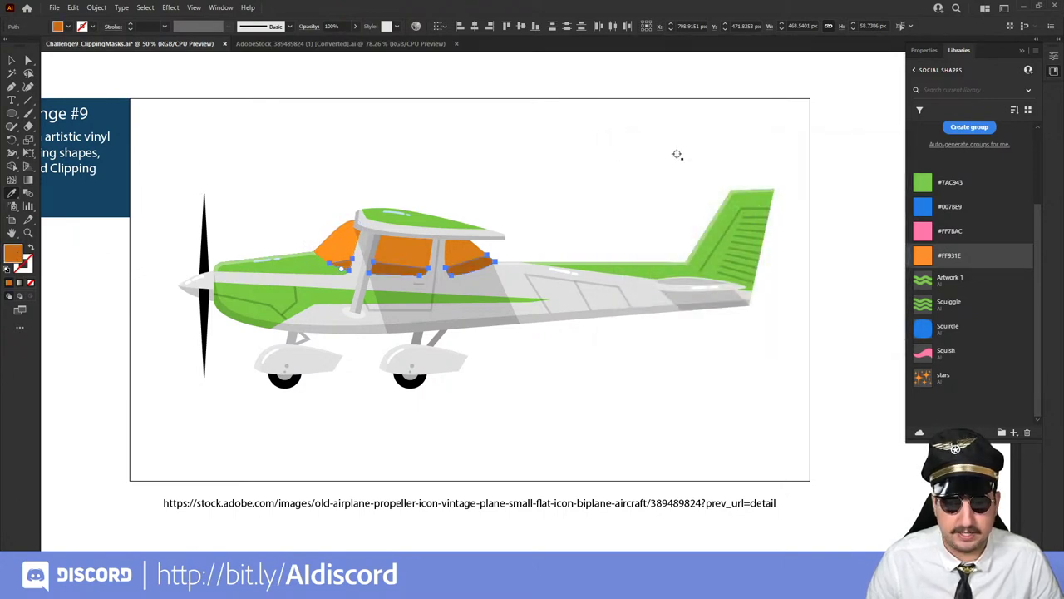
key("v")
left_click(561, 192)
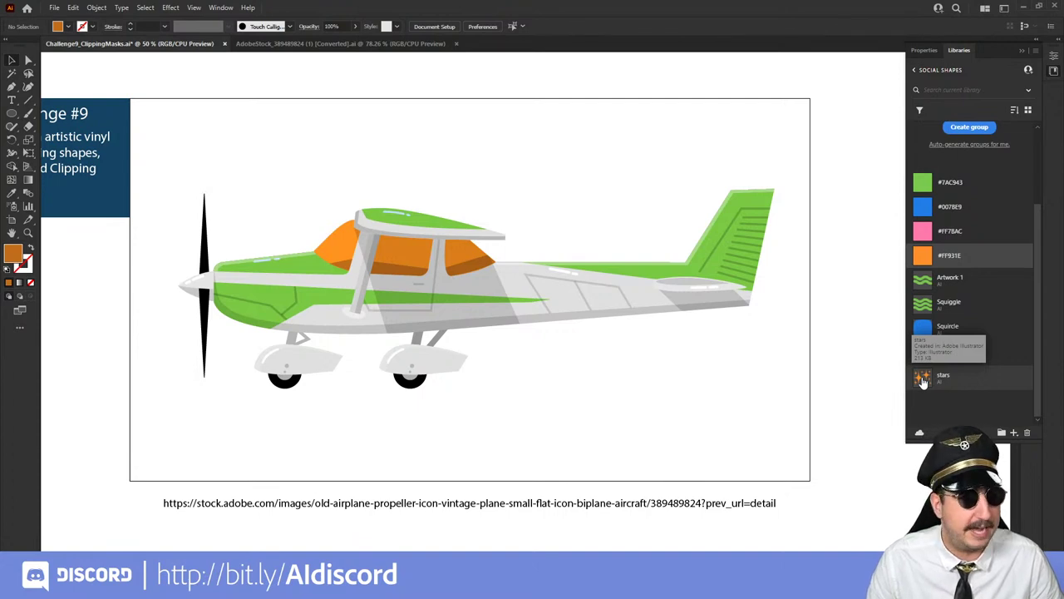
- Place the library stars graphic over the tail fin, scaled down to the fin's size
left_click_drag(925, 380, 629, 193)
left_click(627, 187)
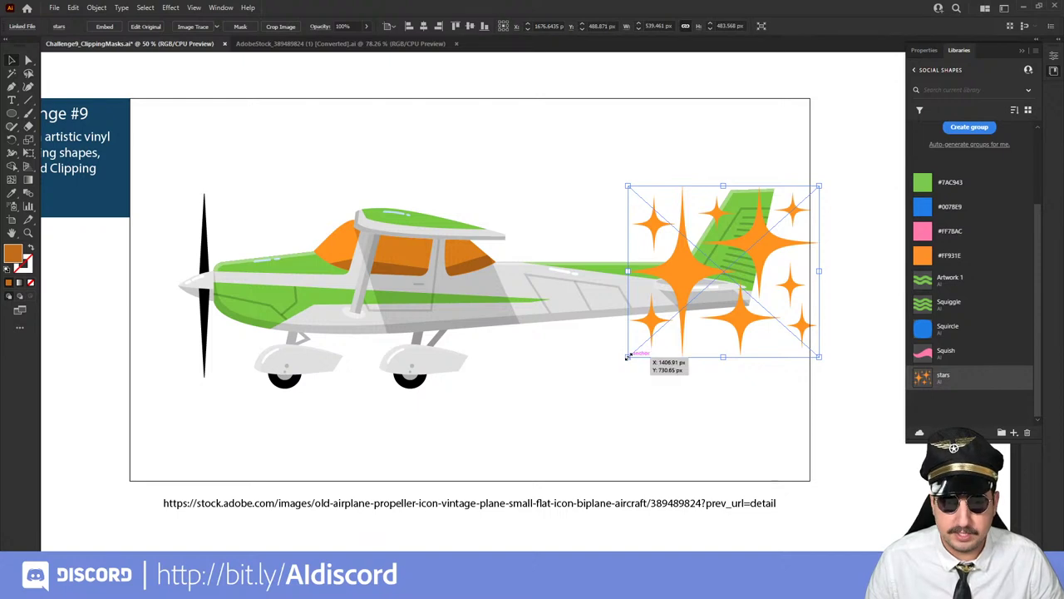
left_click_drag(628, 356, 707, 284)
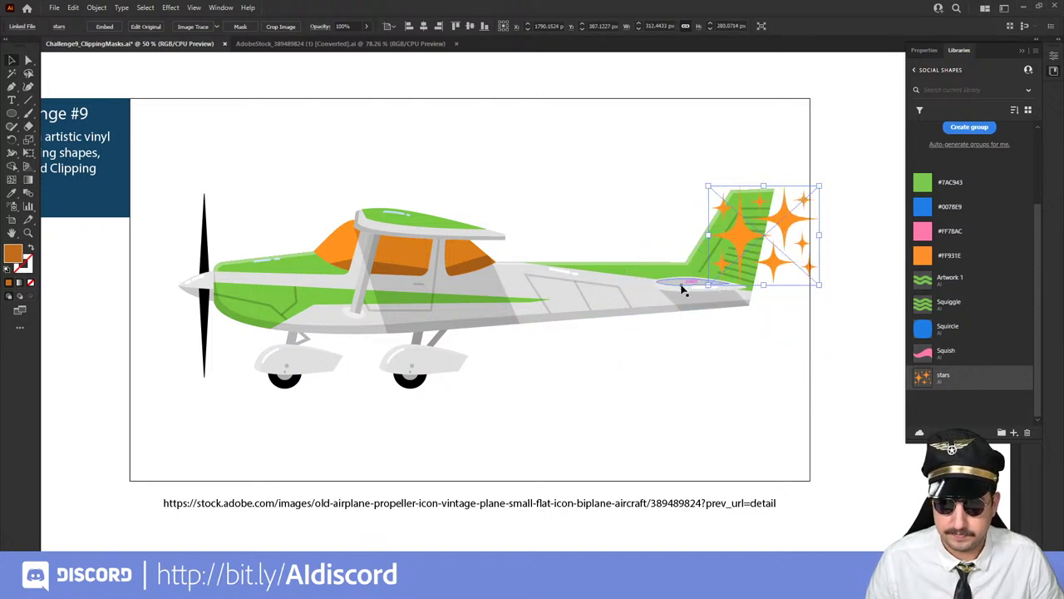
mouse_move(772, 232)
left_mouse_down()
mouse_move(780, 236)
mouse_move(769, 245)
left_mouse_up()
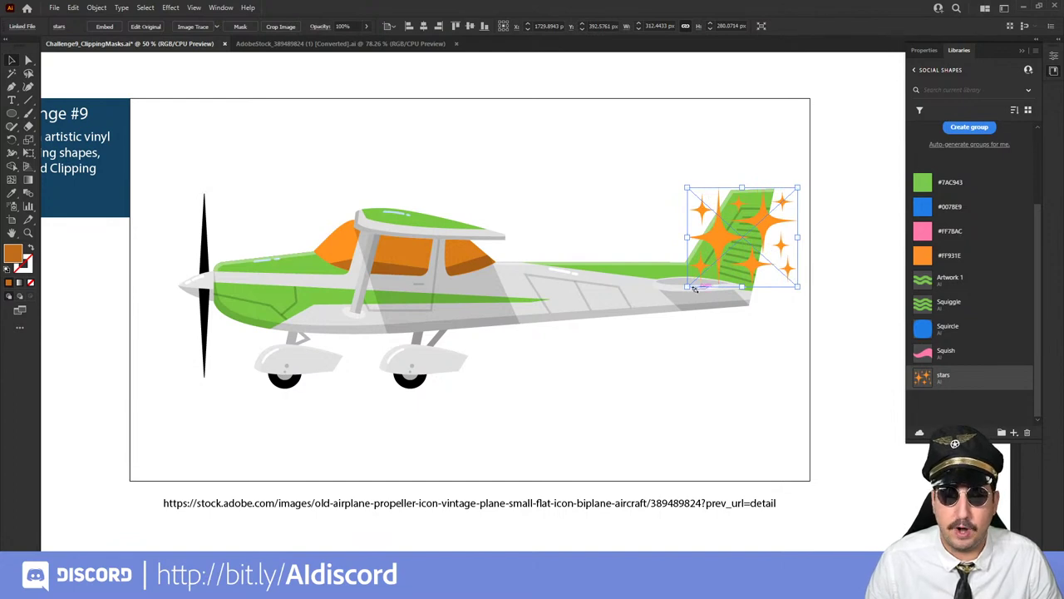
left_click(768, 311)
- Zoom the tail to 150% and select the tail artwork group
key("z")
left_click(719, 265)
left_click(586, 281)
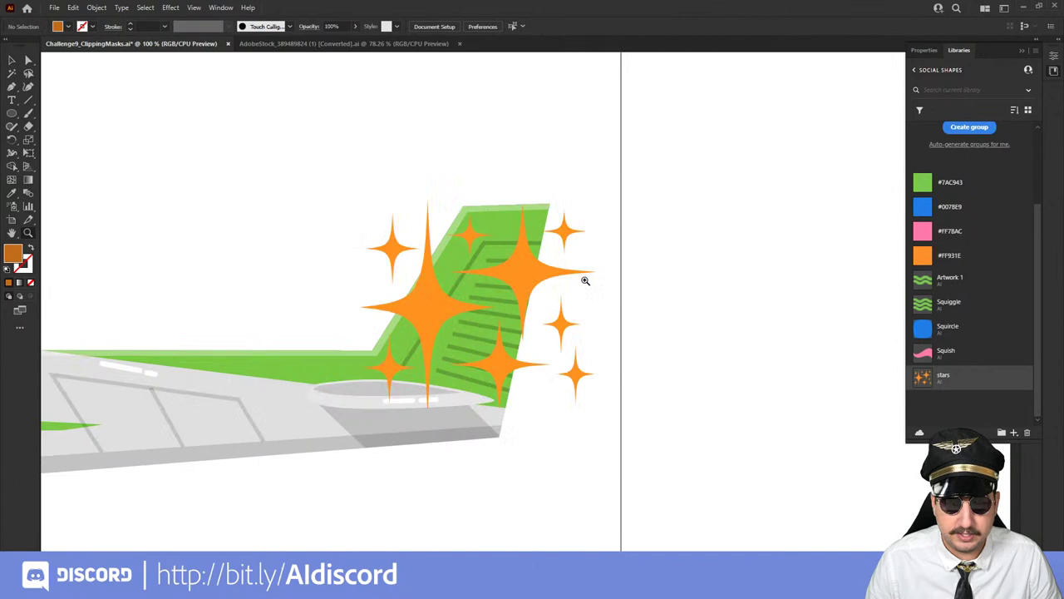
left_click(513, 335)
left_click(454, 331)
key("v")
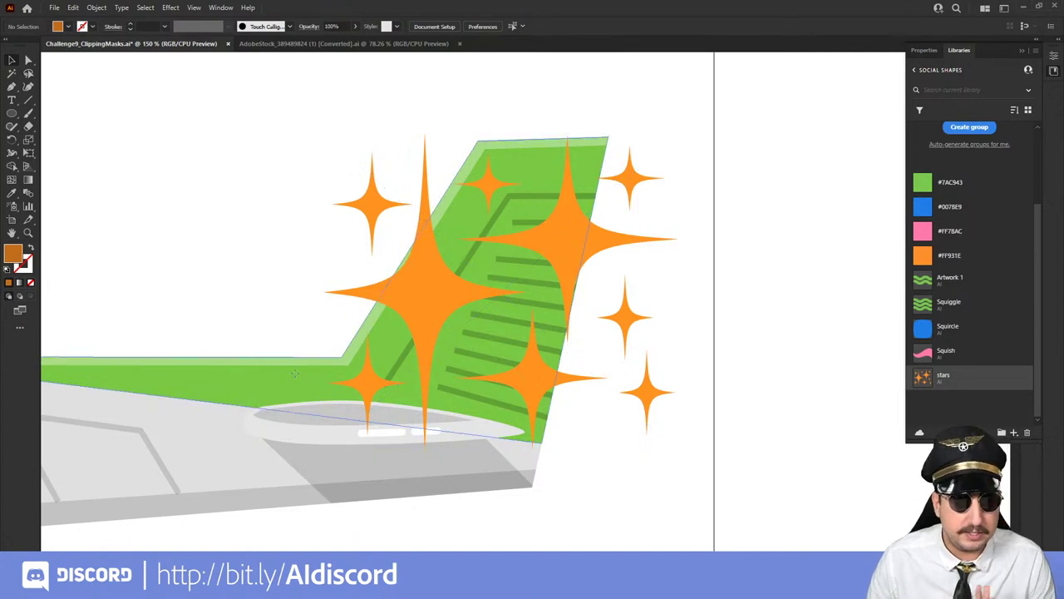
left_click(296, 372)
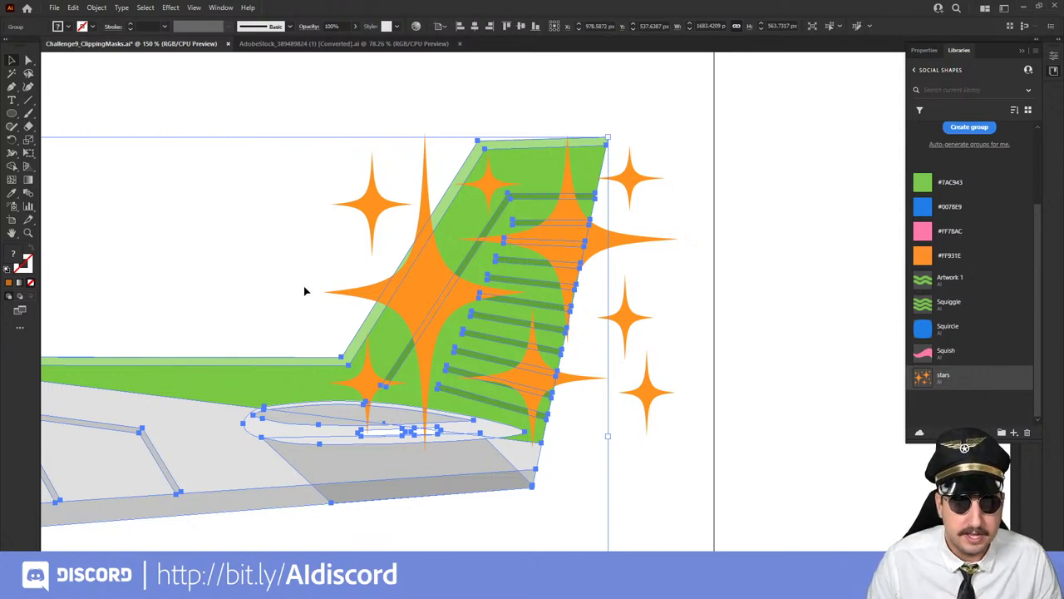
- Send the stars image backward behind the green tail fin and check the layering across the plane
left_click(347, 232)
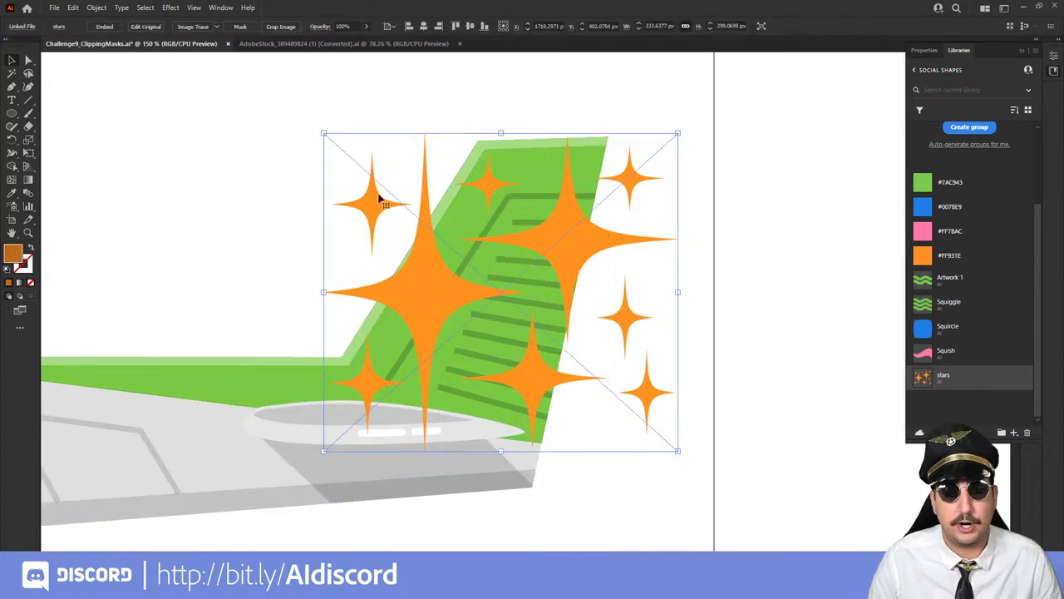
right_click(365, 211)
mouse_move(414, 295)
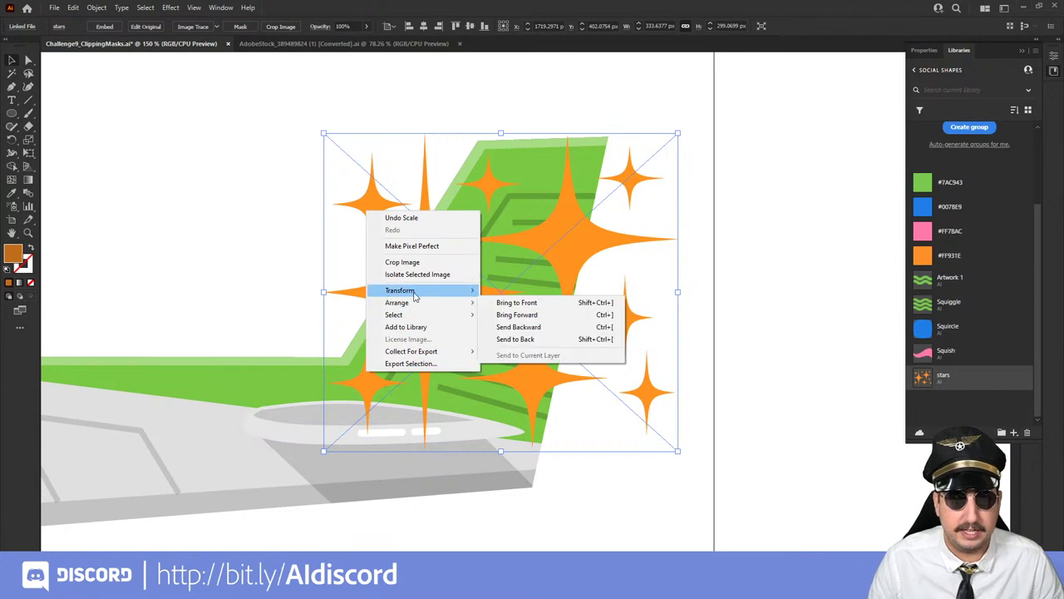
left_click(517, 339)
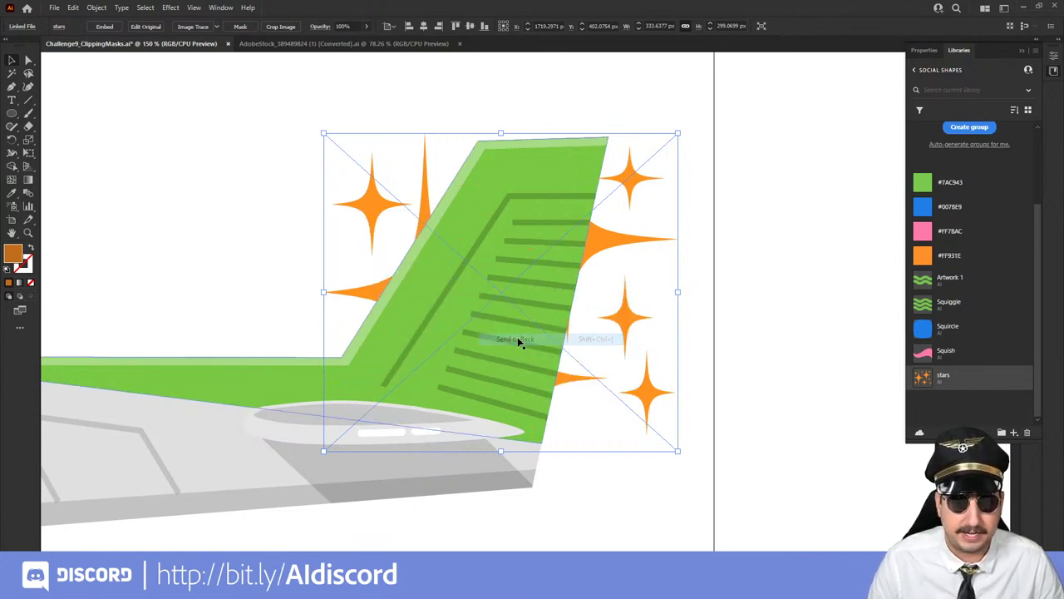
left_click(763, 300)
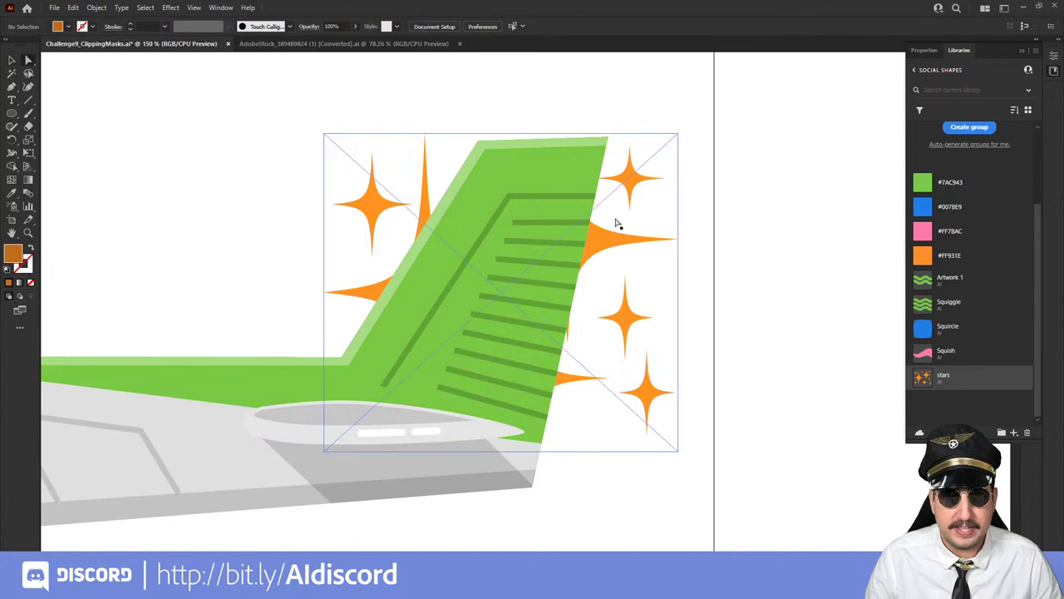
left_click(447, 287)
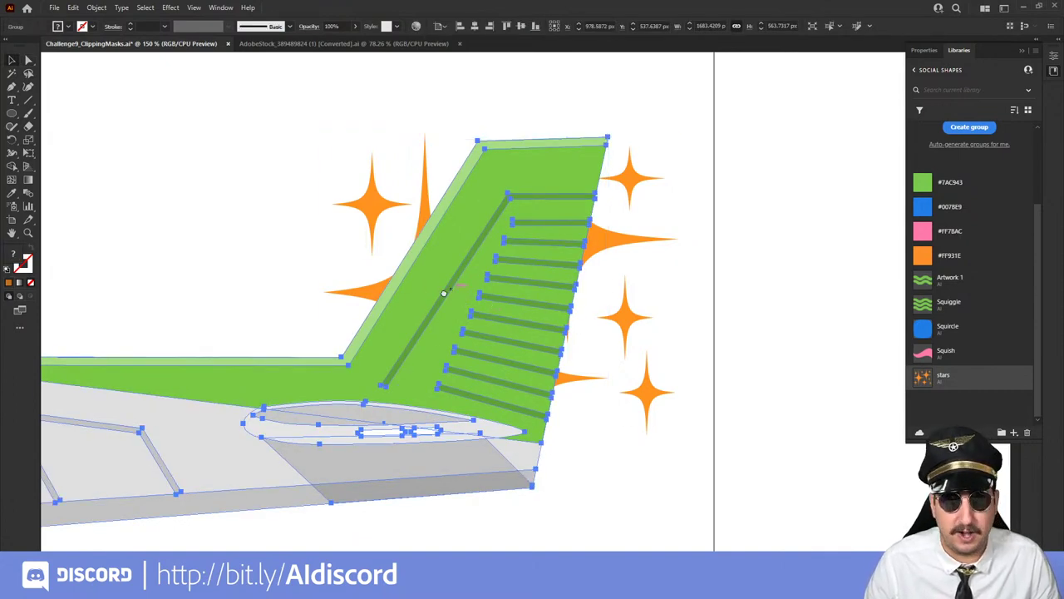
left_click_drag(444, 292, 587, 294)
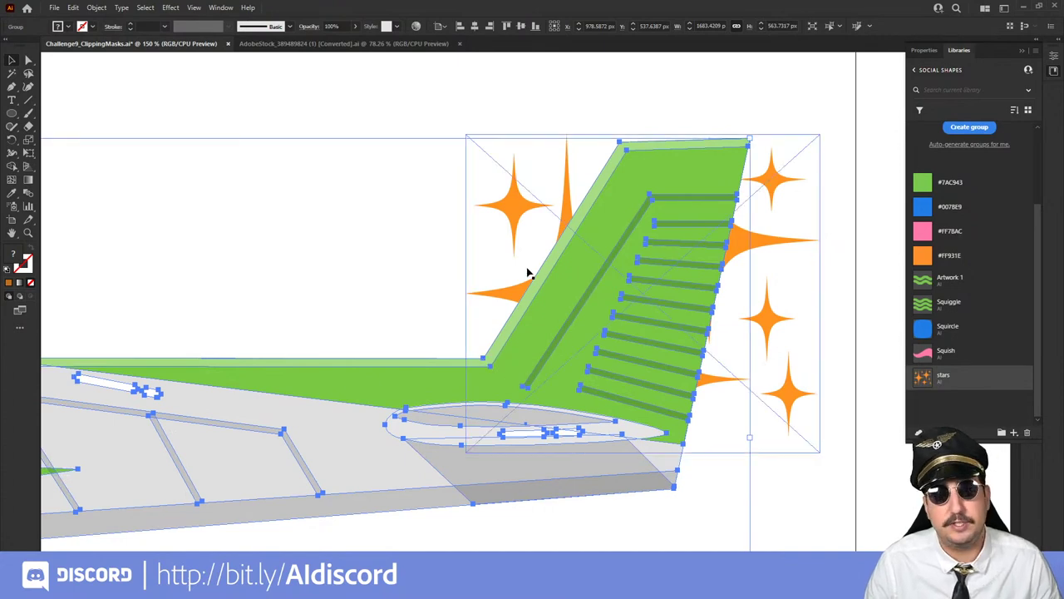
left_click(387, 252)
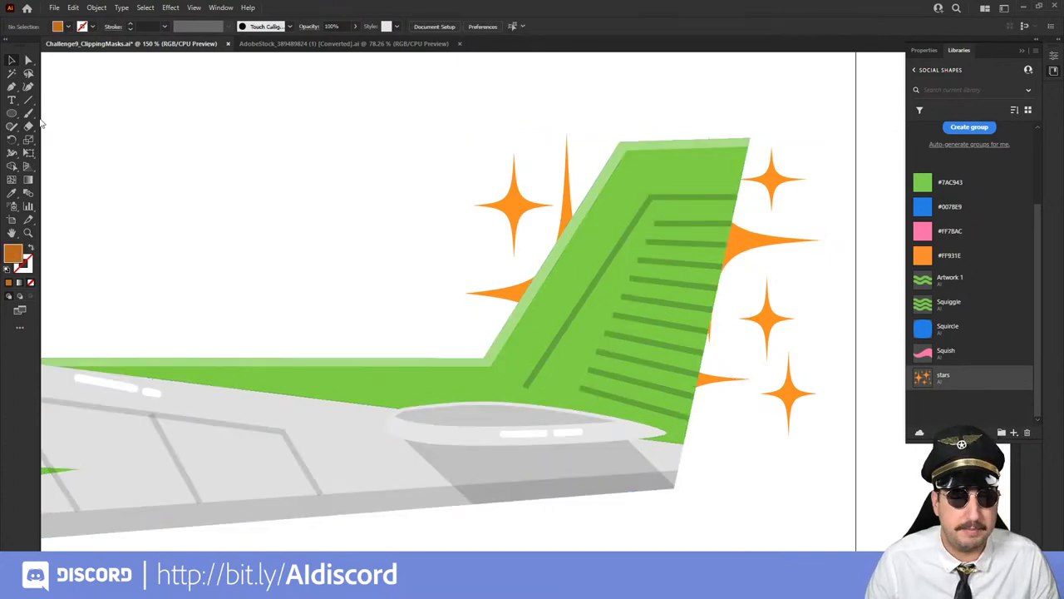
left_click(29, 60)
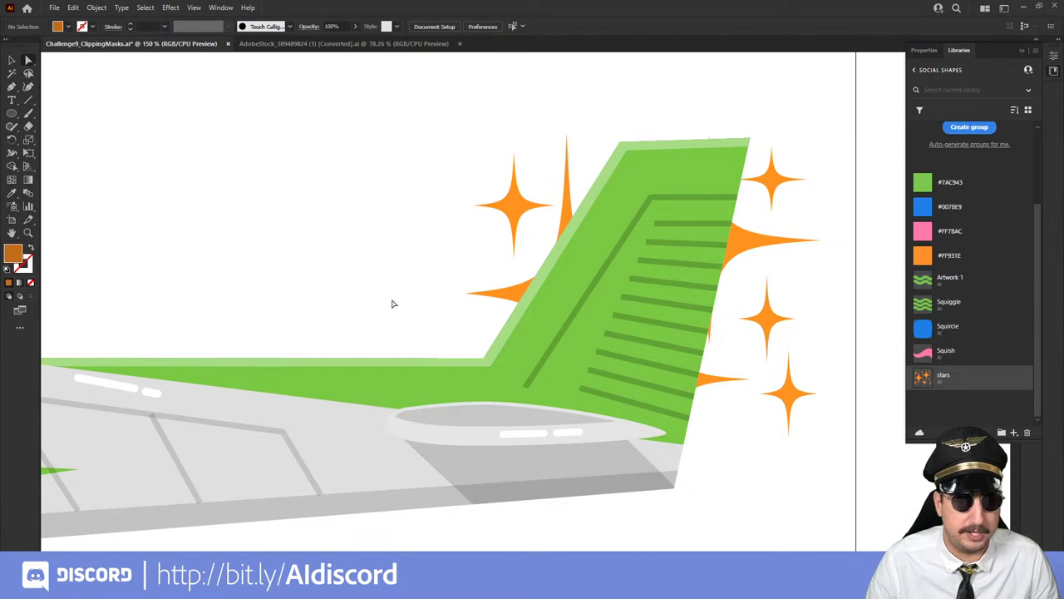
- Copy the green tail fin path and bring up the Edit menu's paste options
left_click(429, 393)
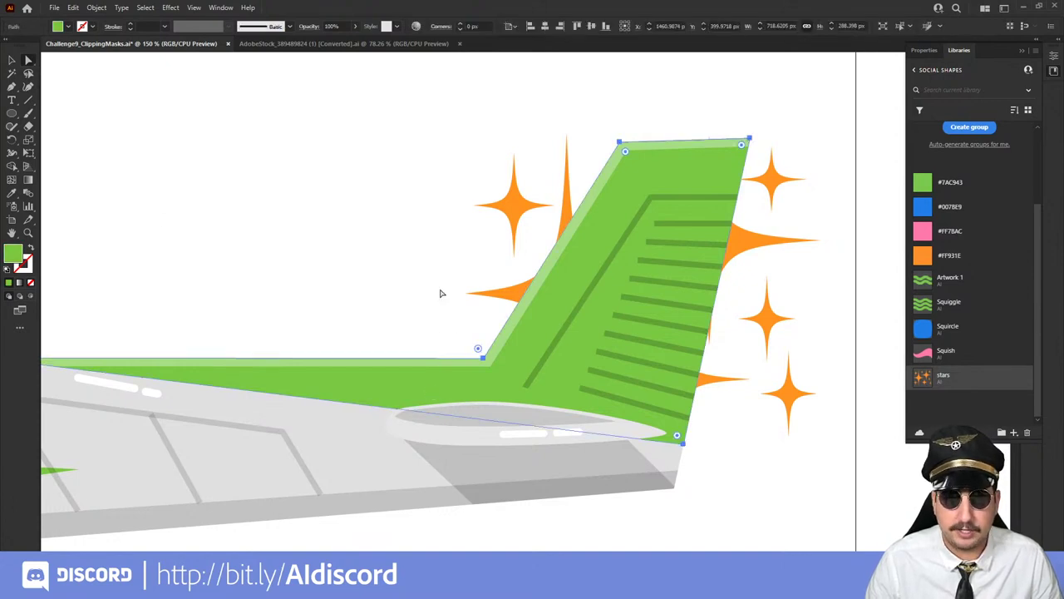
key("v")
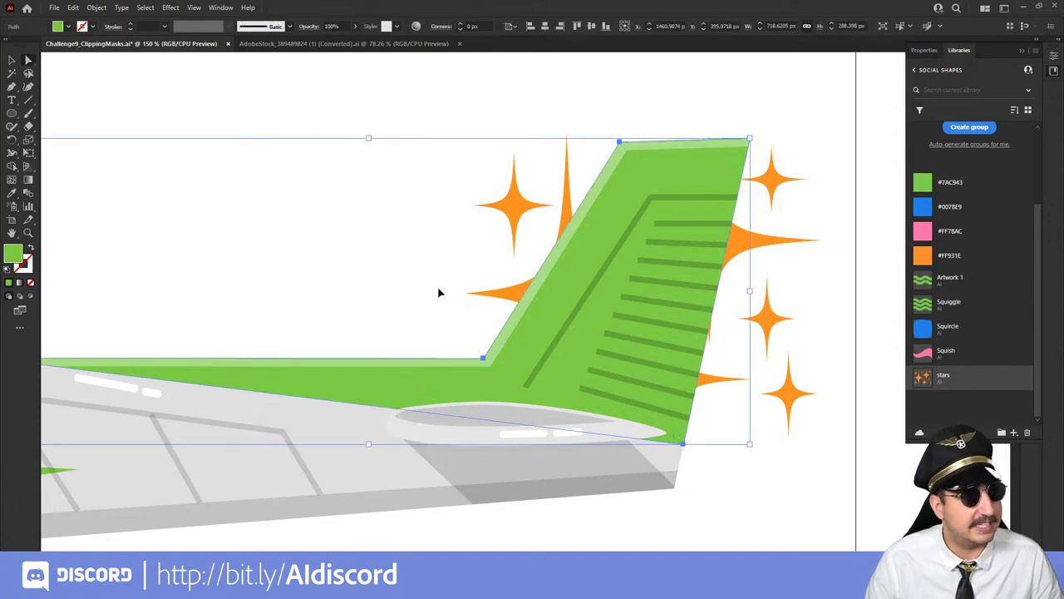
key("a")
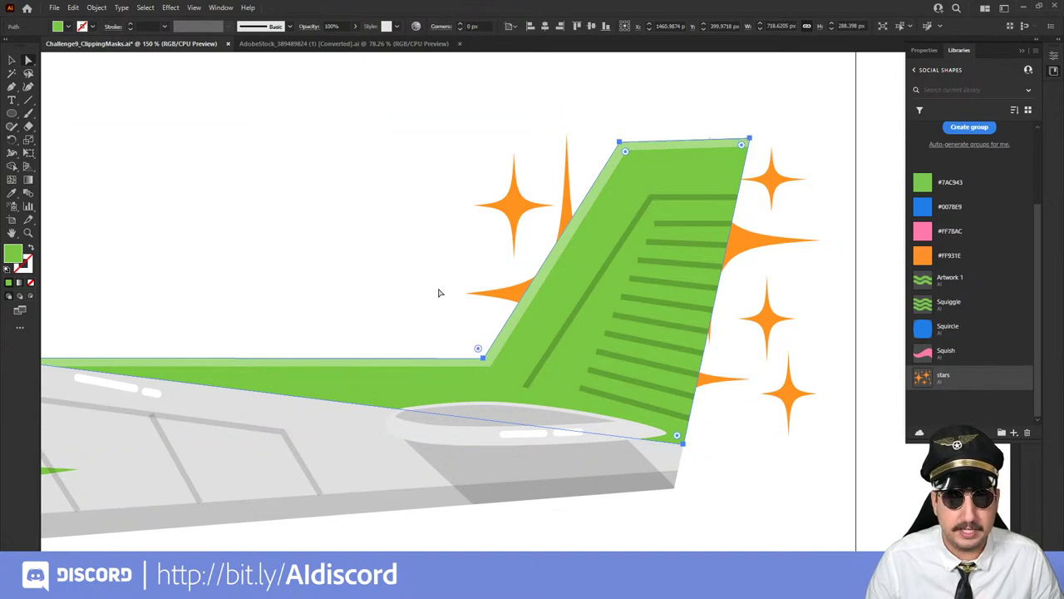
key("v")
key("a")
left_click(76, 8)
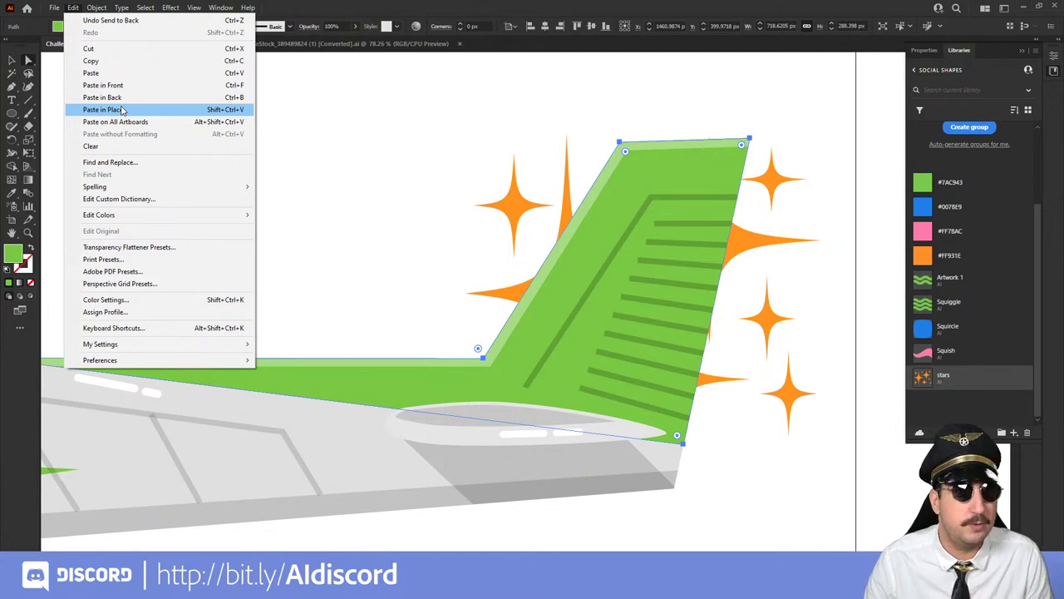
- Paste the tail fin copy in place and make a clipping mask of it with the stars
left_click(121, 109)
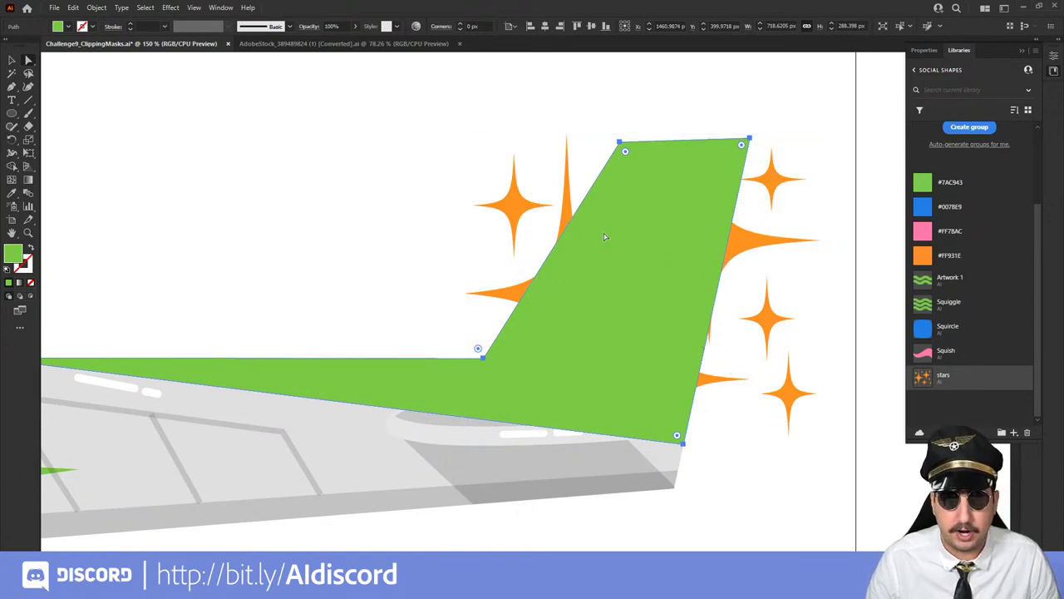
left_click(537, 203, "shift")
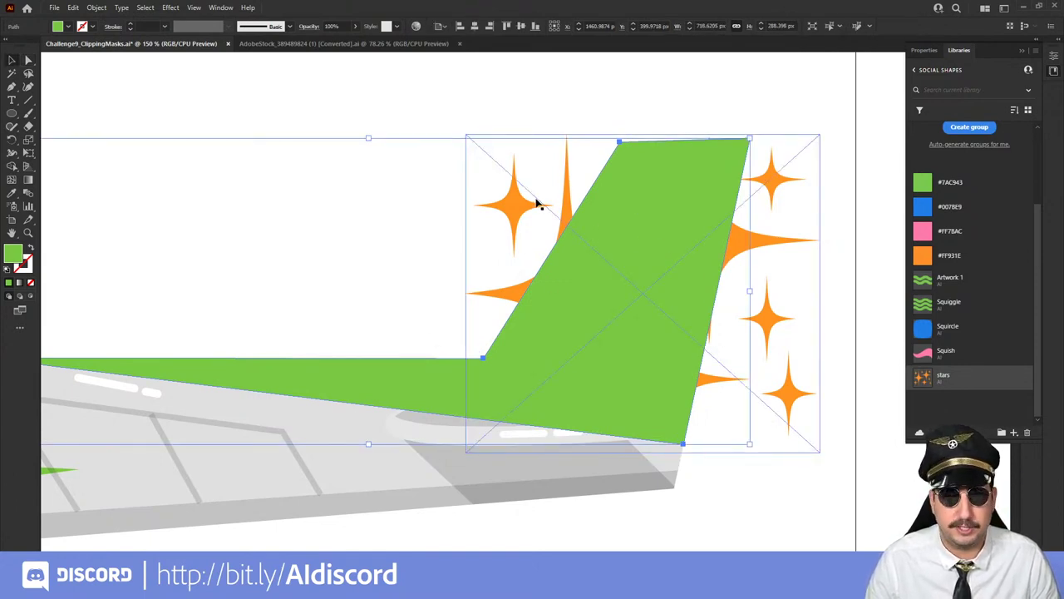
left_click(536, 208, "shift")
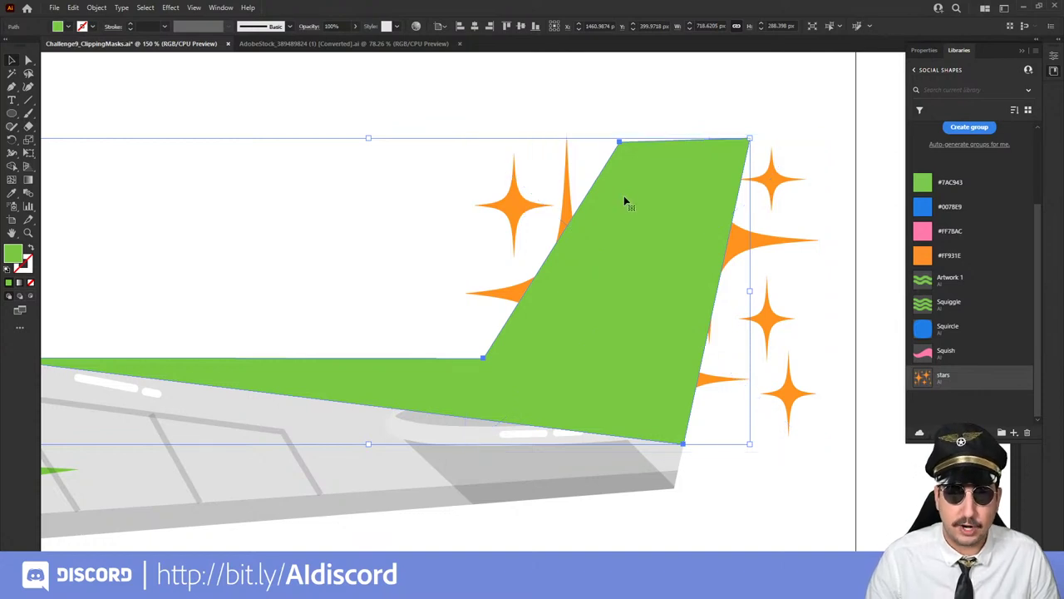
left_click(530, 210, "shift")
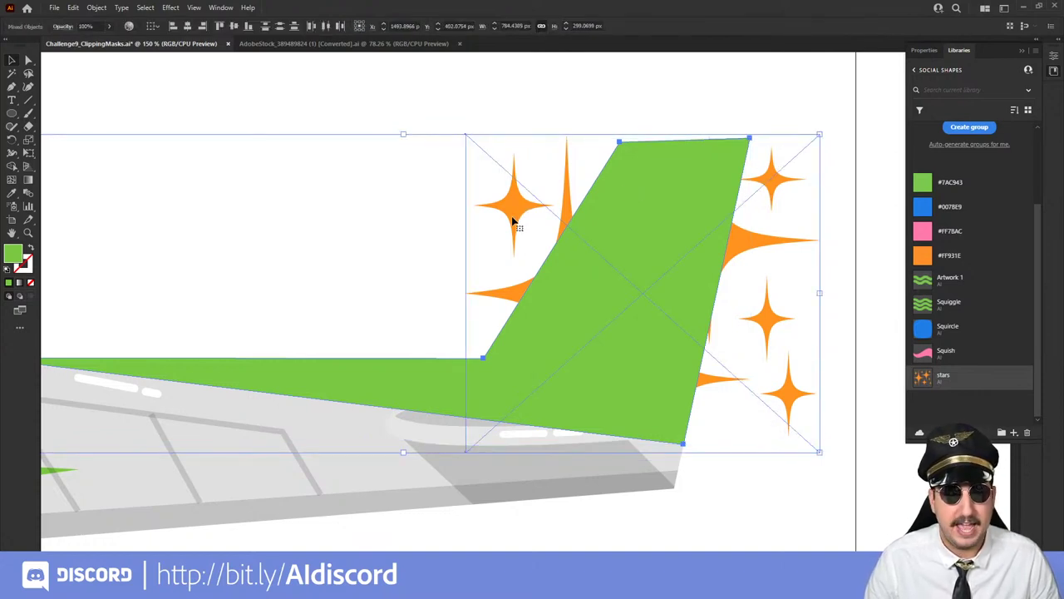
right_click(513, 221)
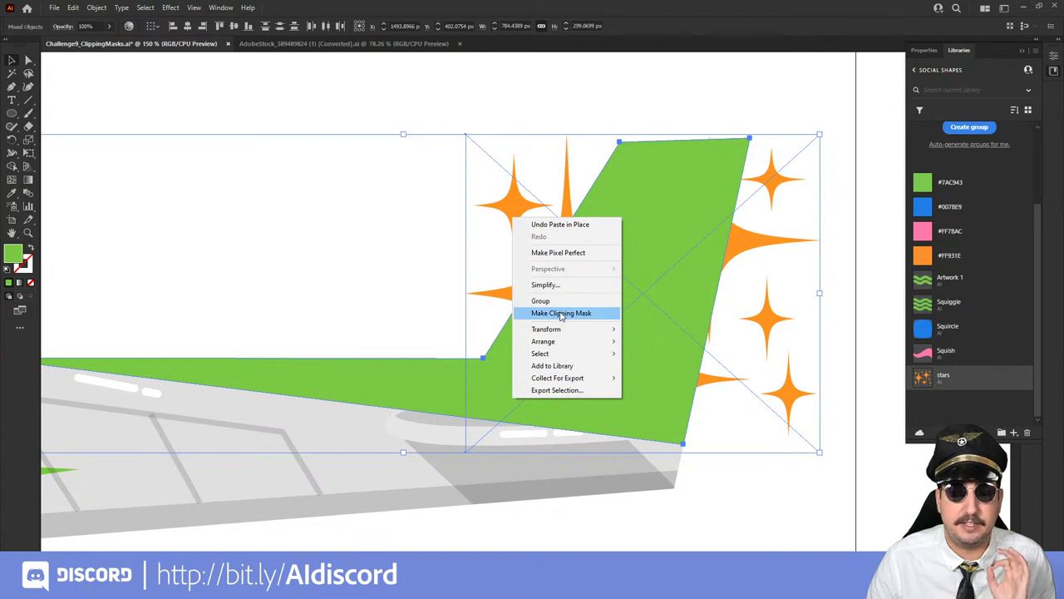
left_click(429, 247)
key("a")
left_click(531, 217)
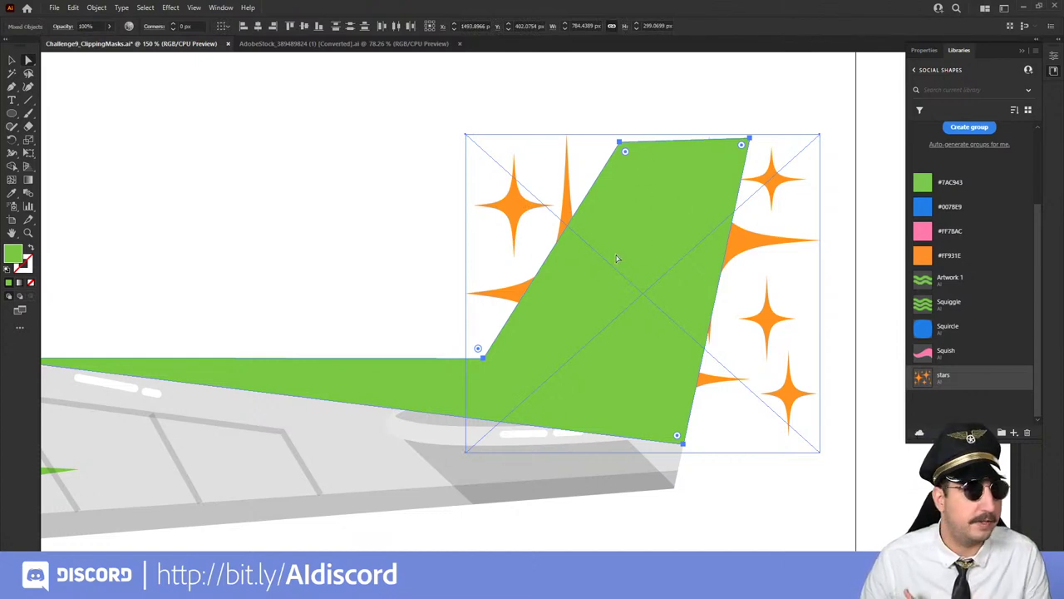
right_click(539, 206)
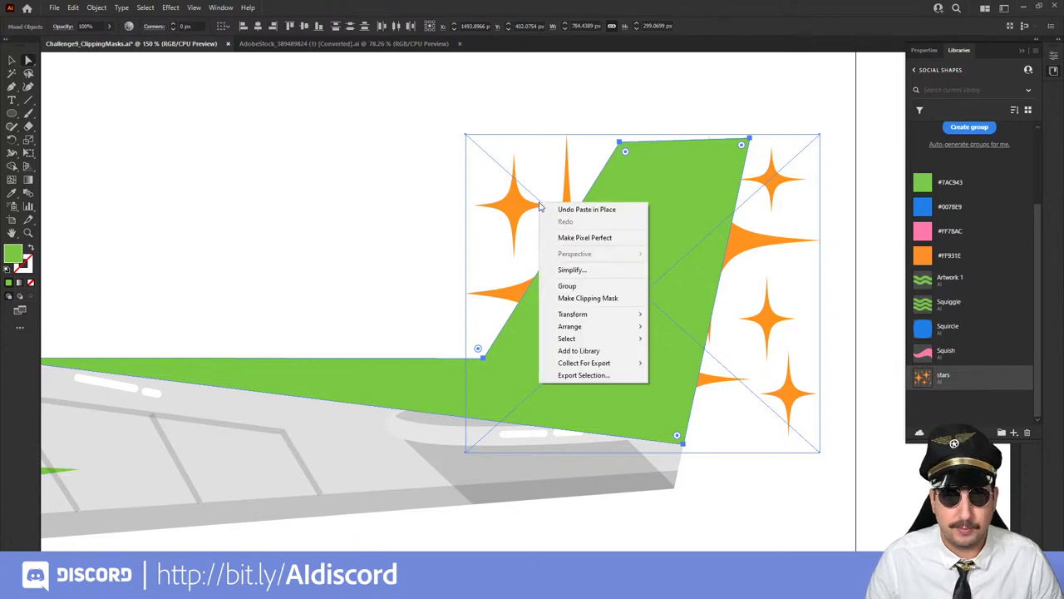
left_click(594, 301)
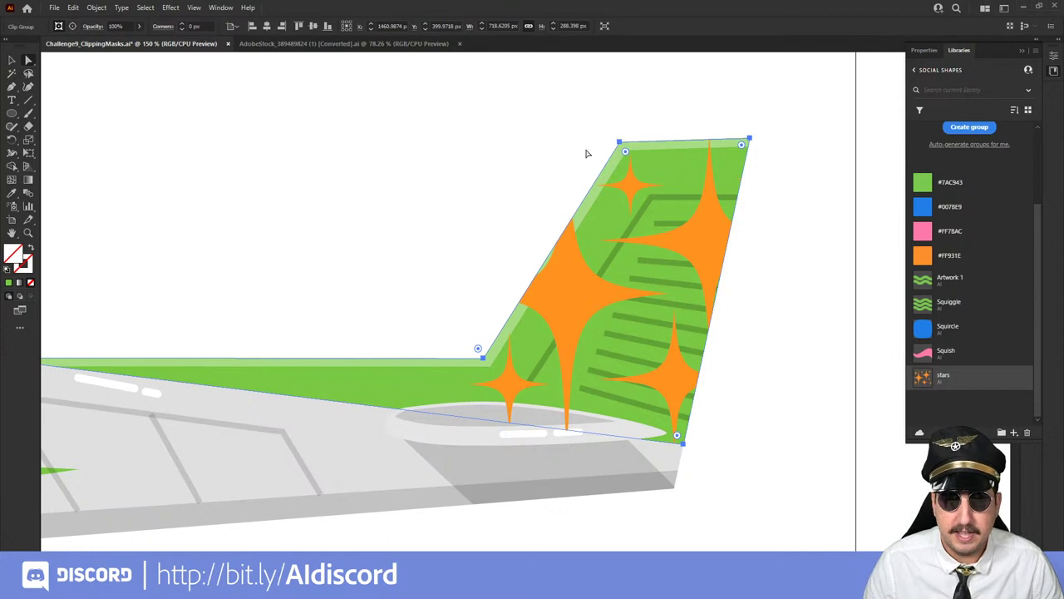
- Select the clipped stars group and send it one level backward behind the striped tail
key("z")
left_click_drag(608, 135, 758, 191)
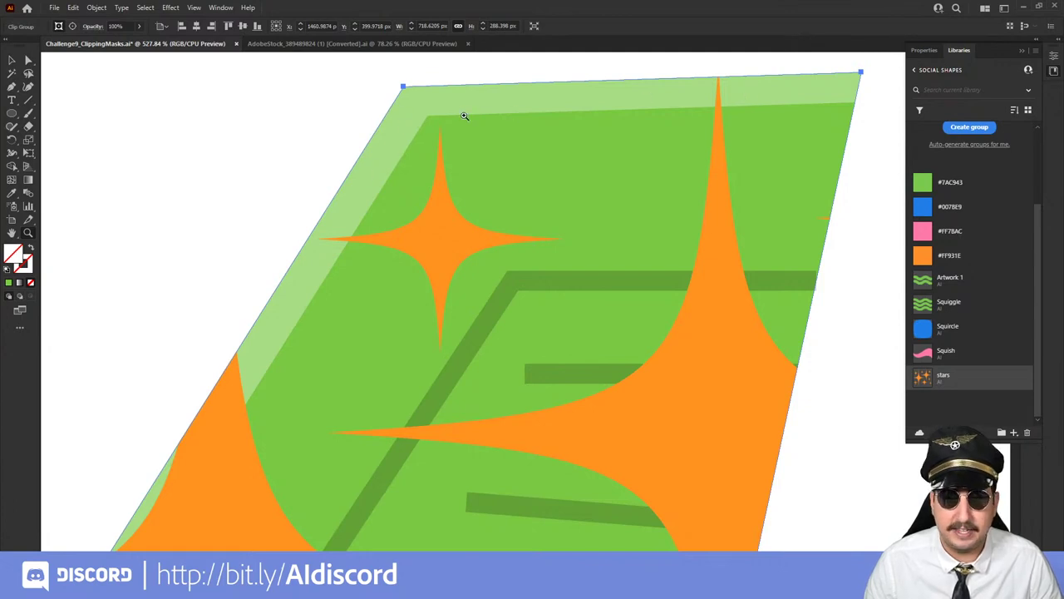
key("ctrl+shift+a")
key("v")
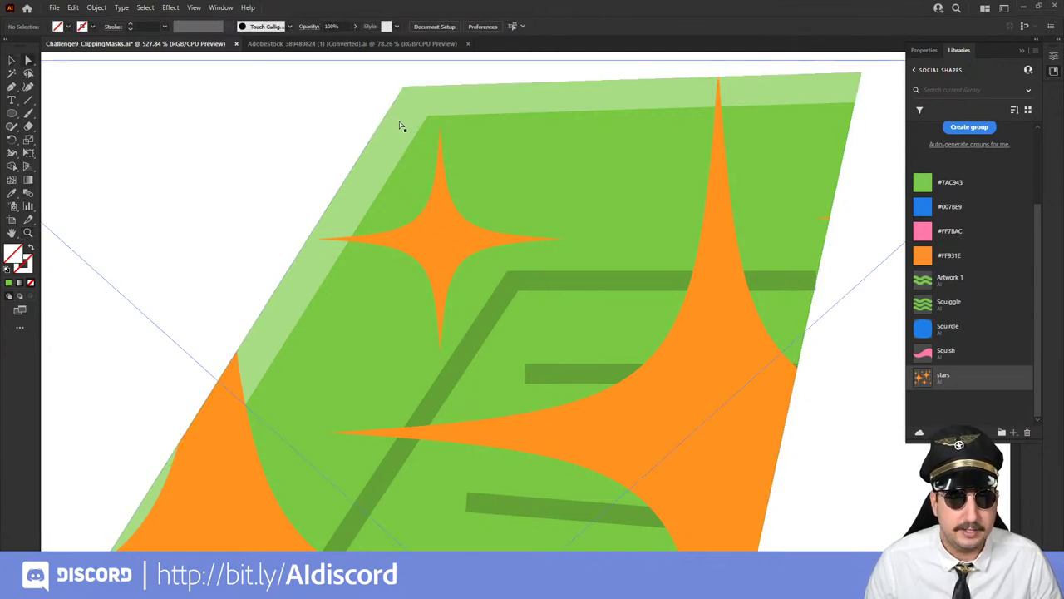
left_click(293, 300)
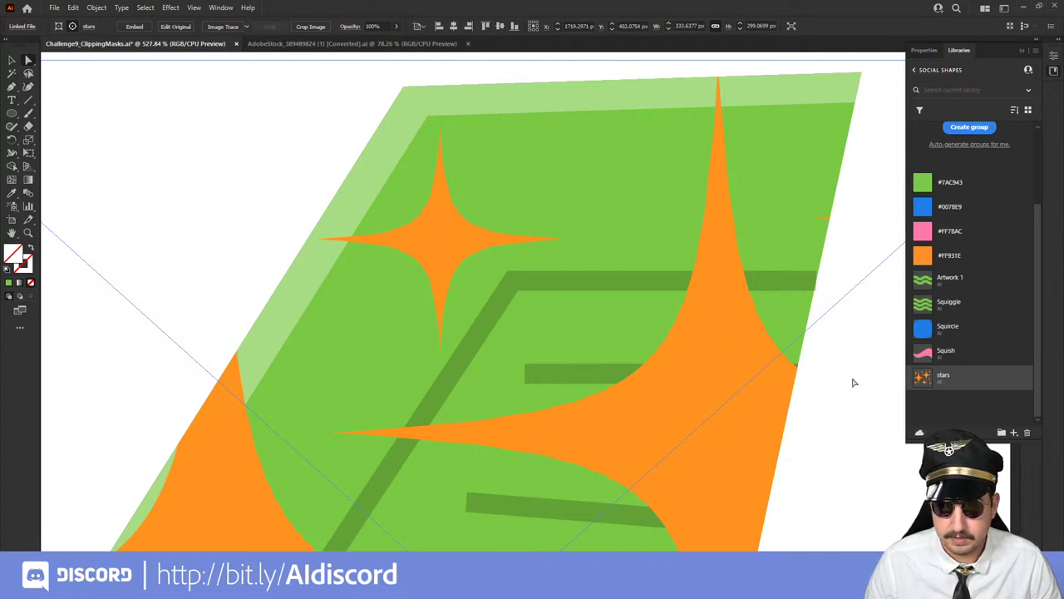
left_click(732, 380, "alt")
left_click(731, 380, "alt")
scroll(713, 339, "left", 5)
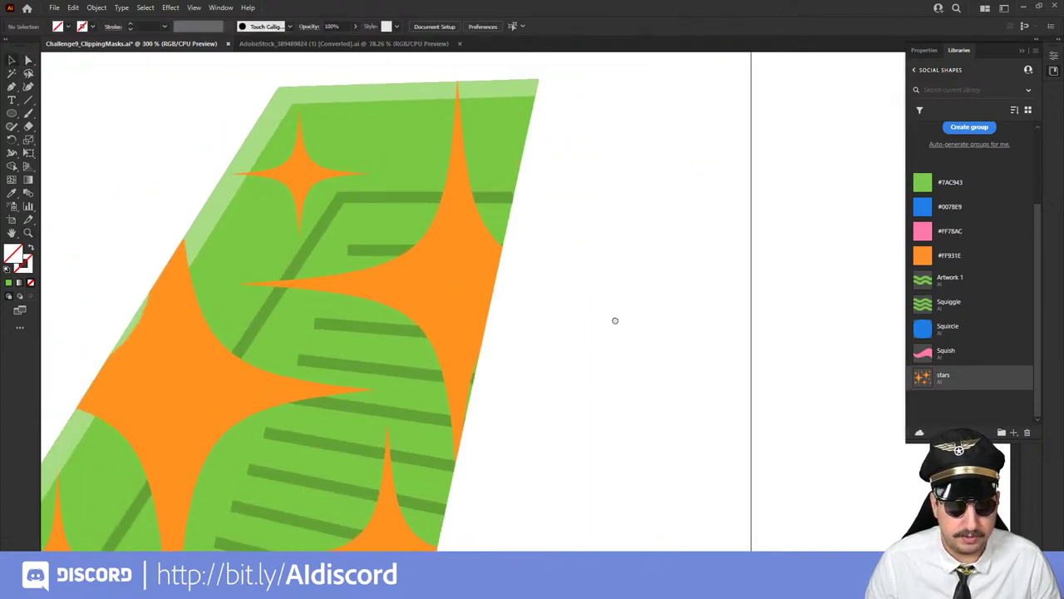
key("ctrl+7")
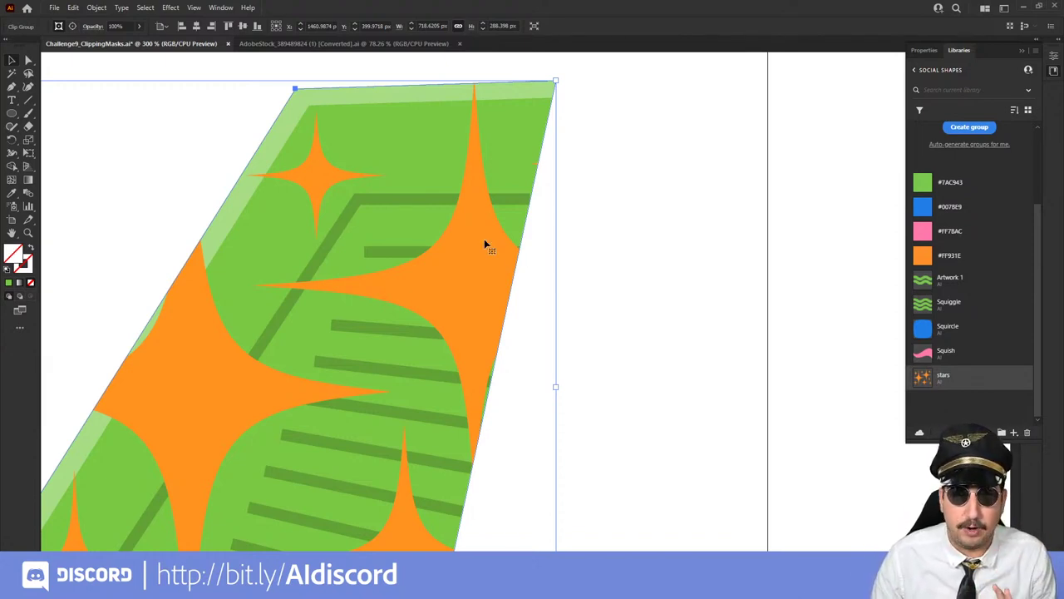
right_click(485, 242)
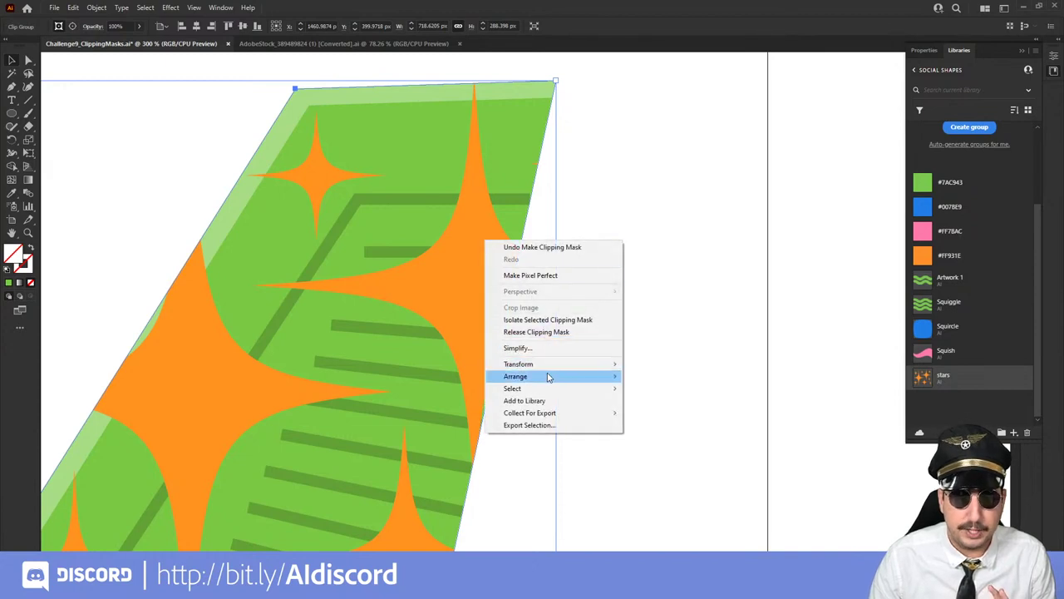
mouse_move(548, 377)
left_click(668, 407)
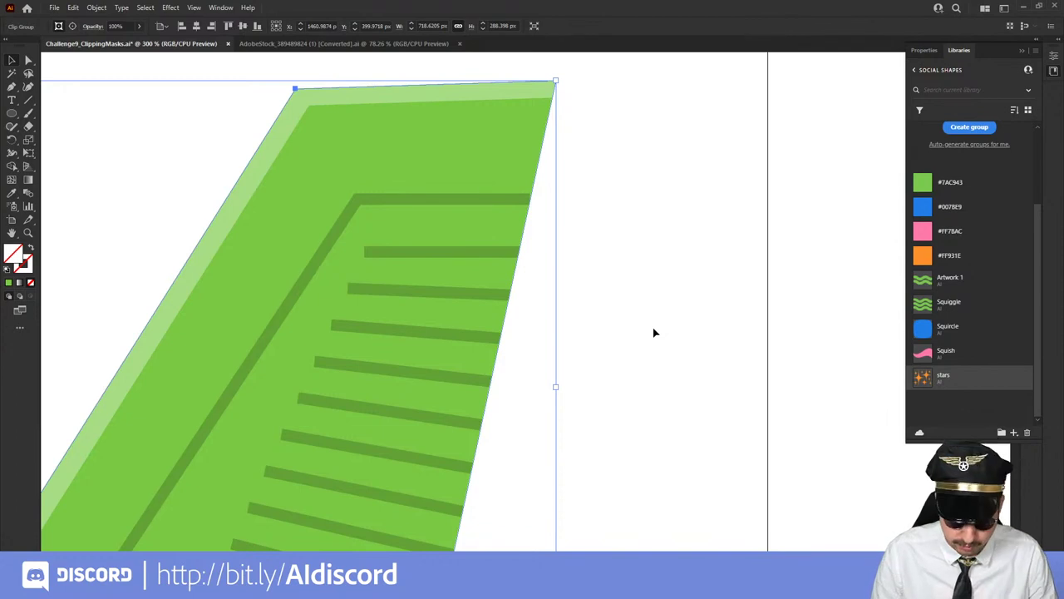
- Select the tail fin group and enter isolation mode to edit its parts
left_click(654, 332)
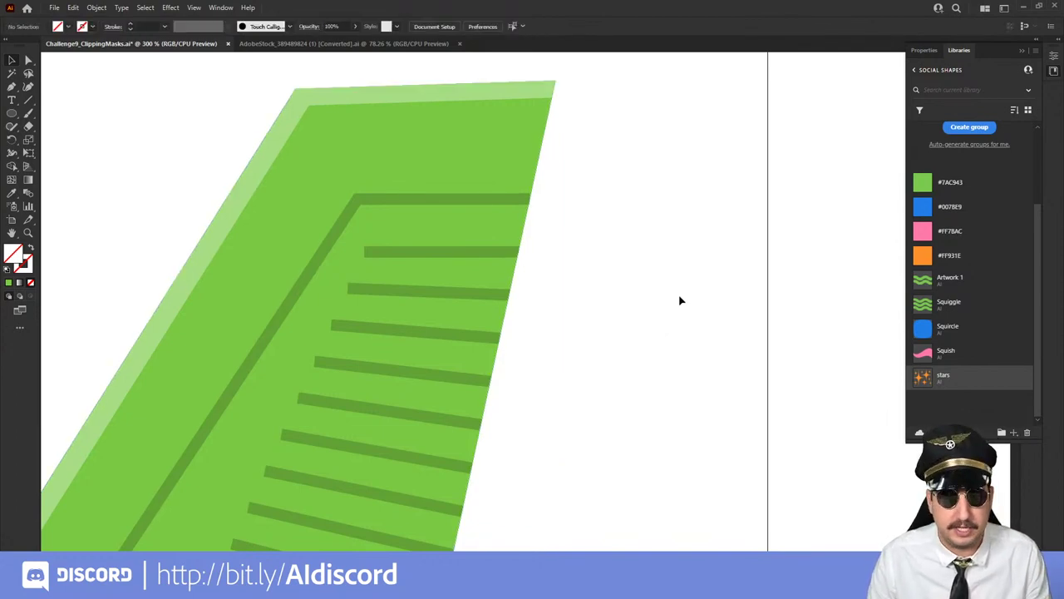
left_click(432, 163)
scroll(499, 350, "down", 2)
scroll(498, 351, "down", 3)
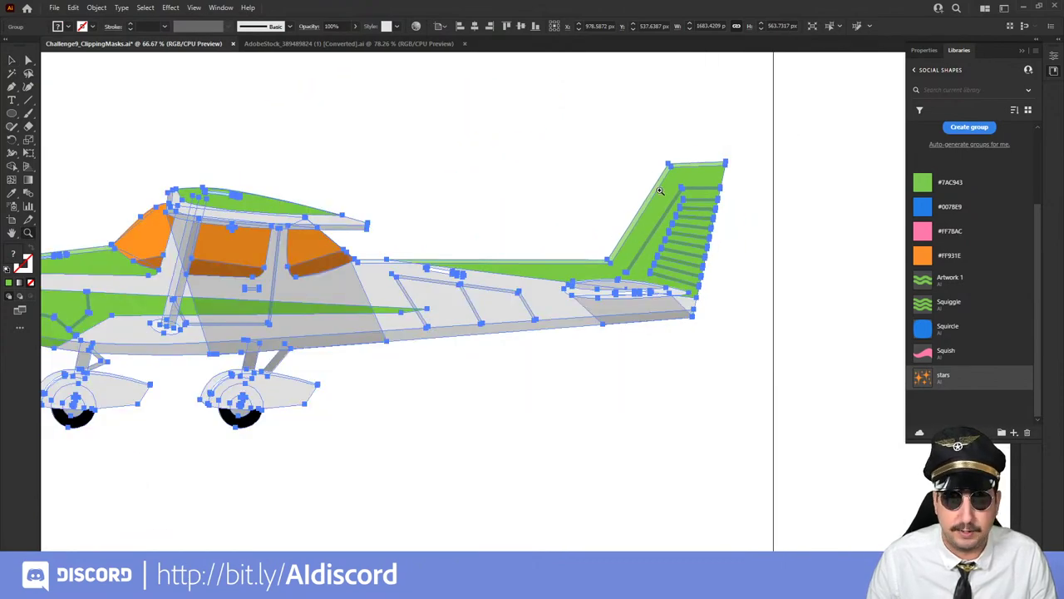
scroll(675, 208, "up", 3)
key("v")
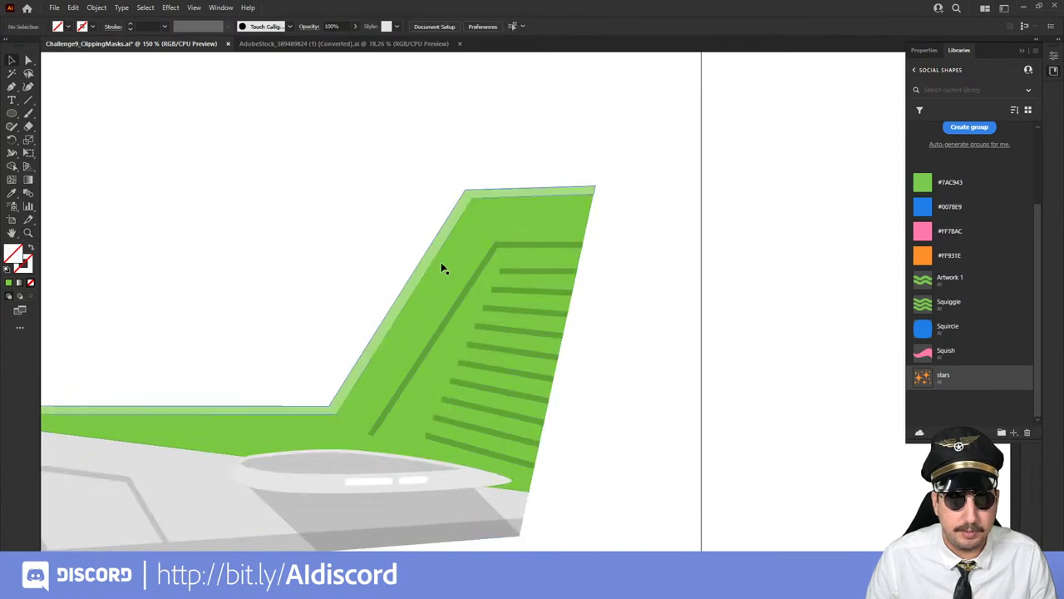
left_click(454, 281)
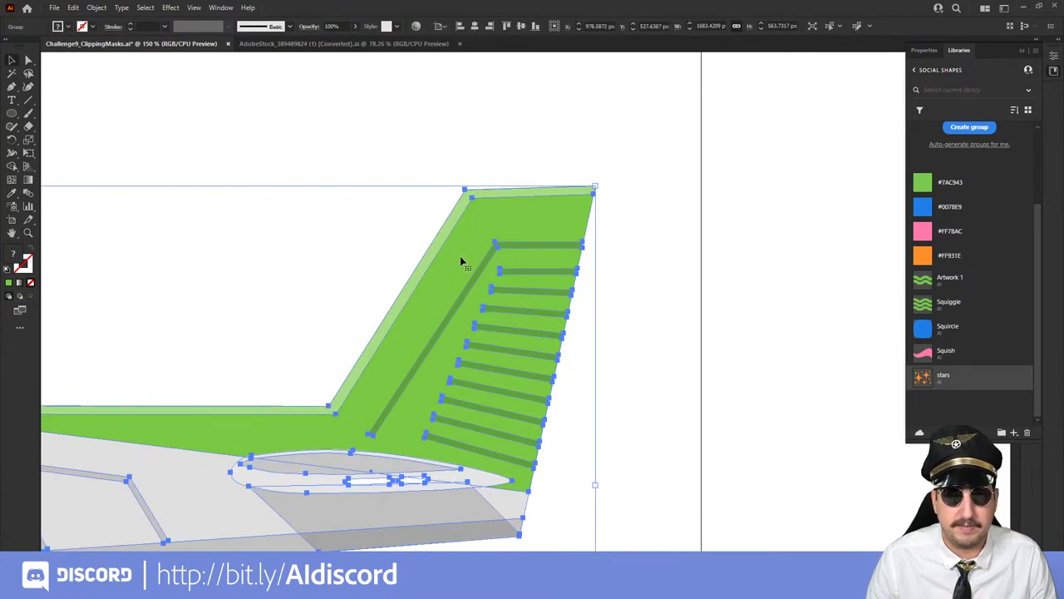
double_click(462, 262)
- Check the edge stripe's and dark stripe's Screen and Multiply blend modes in the Transparency panel
left_click(469, 242)
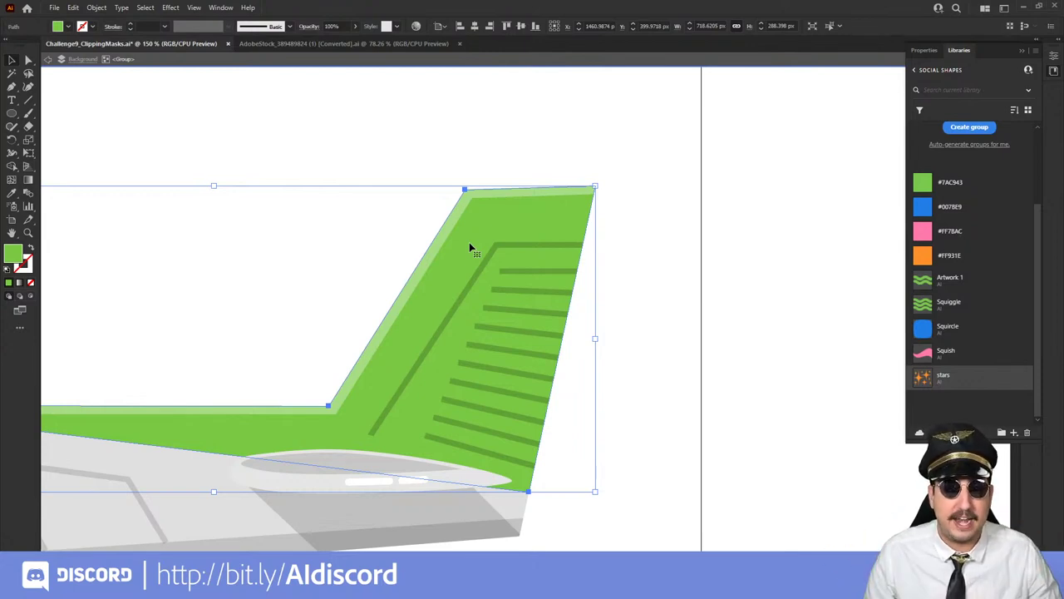
left_click(467, 202)
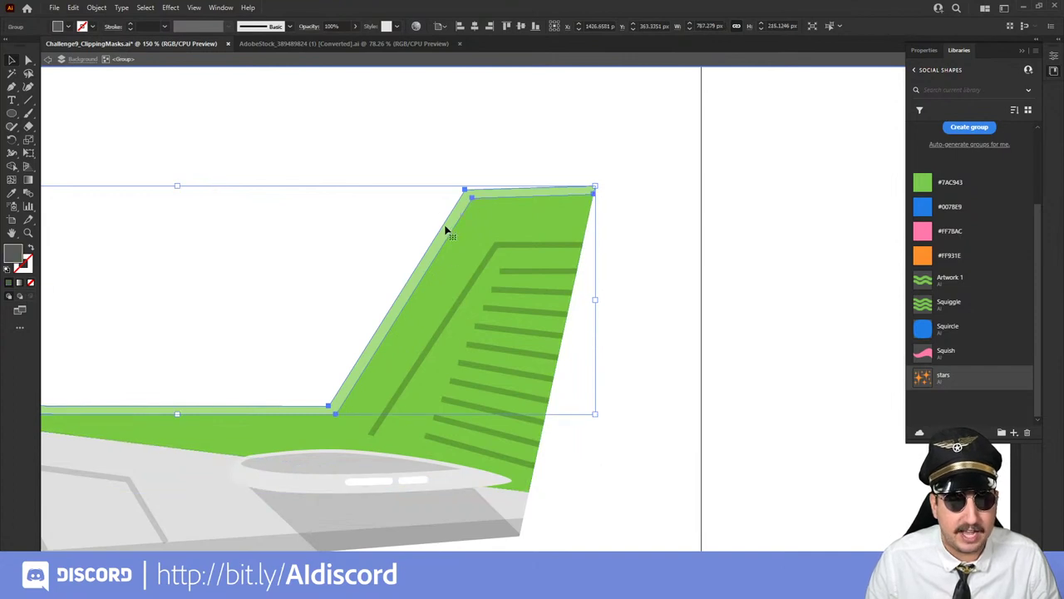
left_click(1054, 71)
left_click(1031, 163)
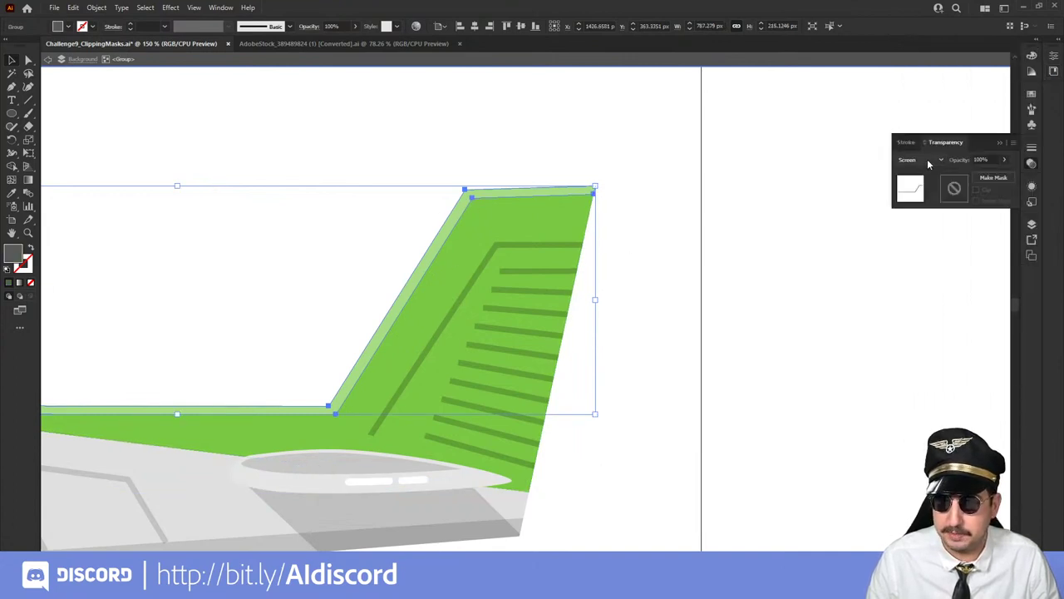
left_click(556, 241)
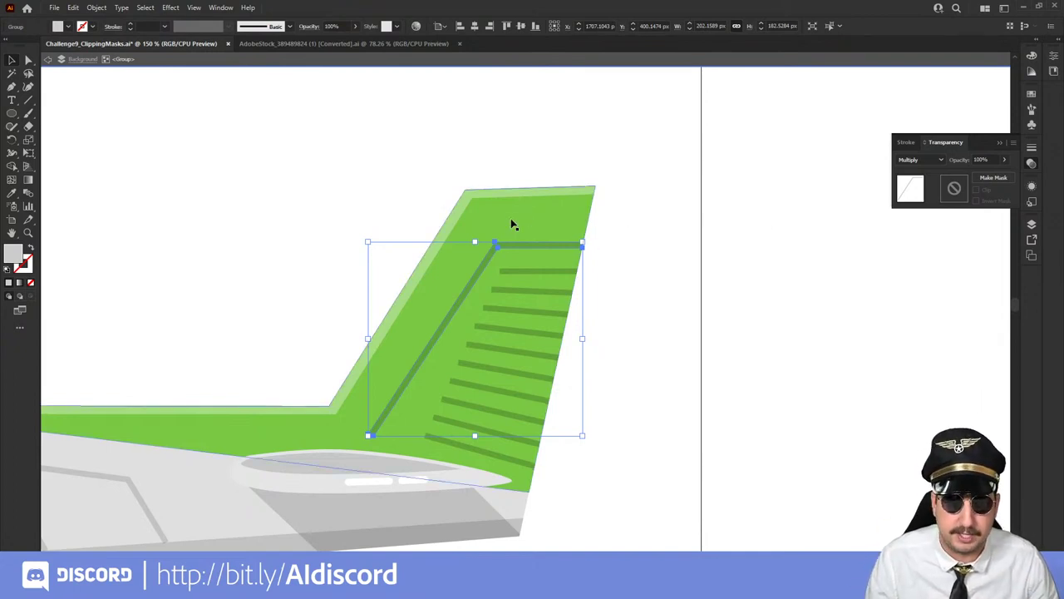
left_click(532, 223)
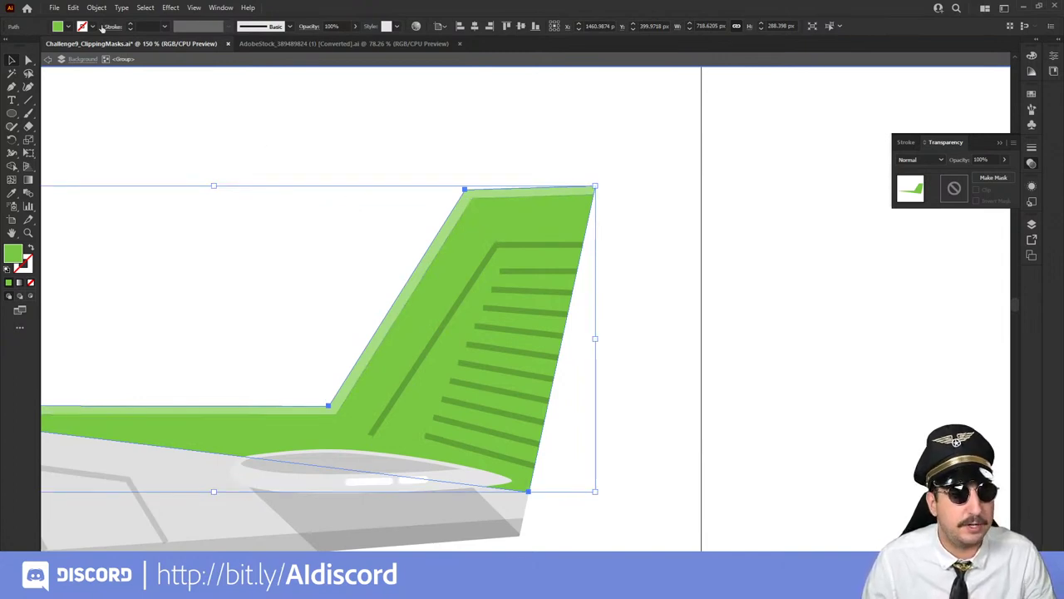
- Paste another tail copy in place and add the library stars graphic, scaled to about 70% over the tail
left_click(73, 7)
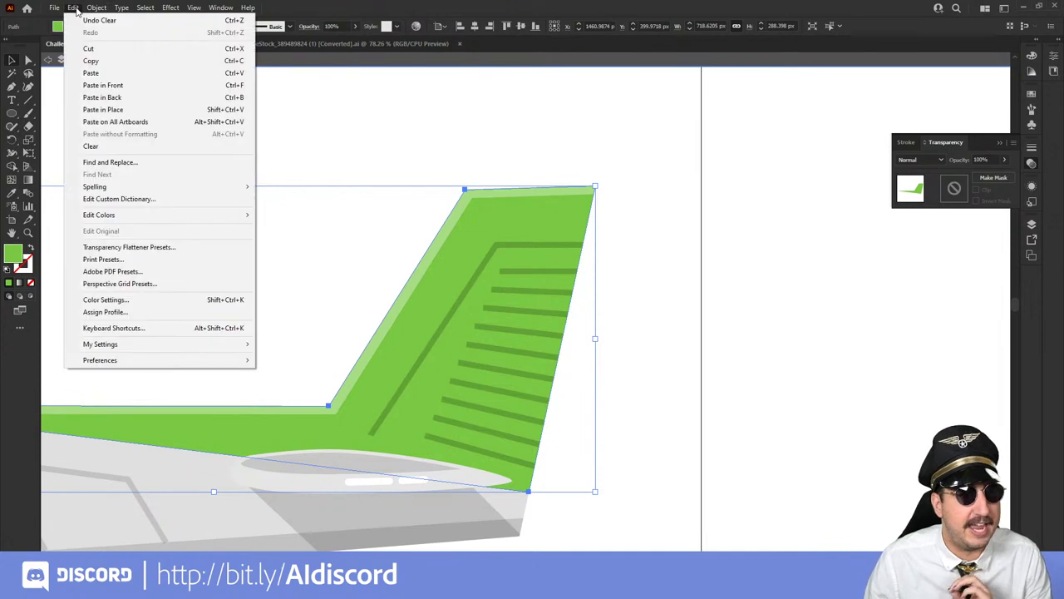
left_click(122, 110)
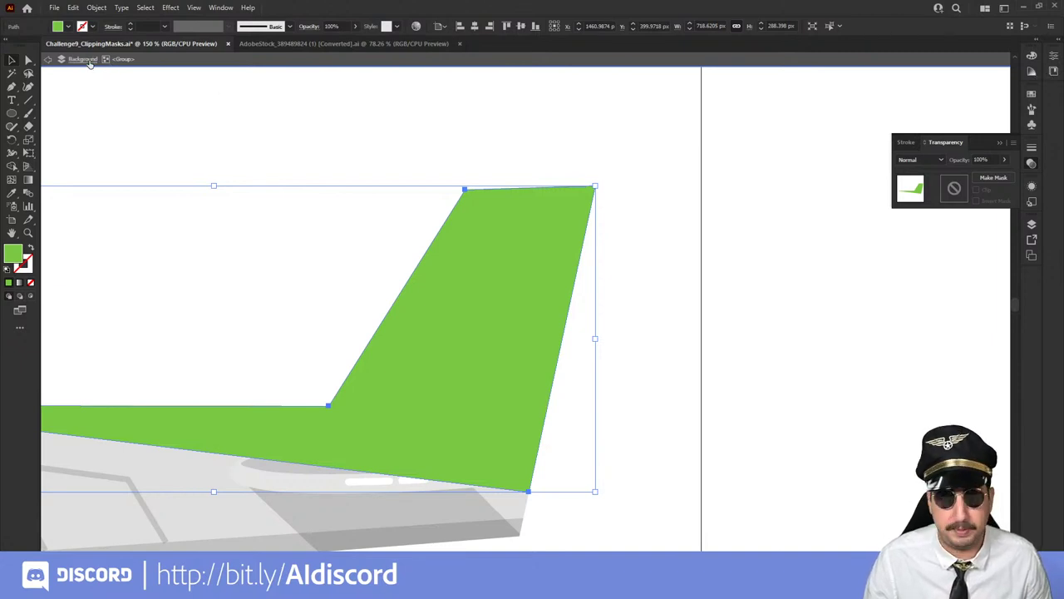
left_click(1053, 83)
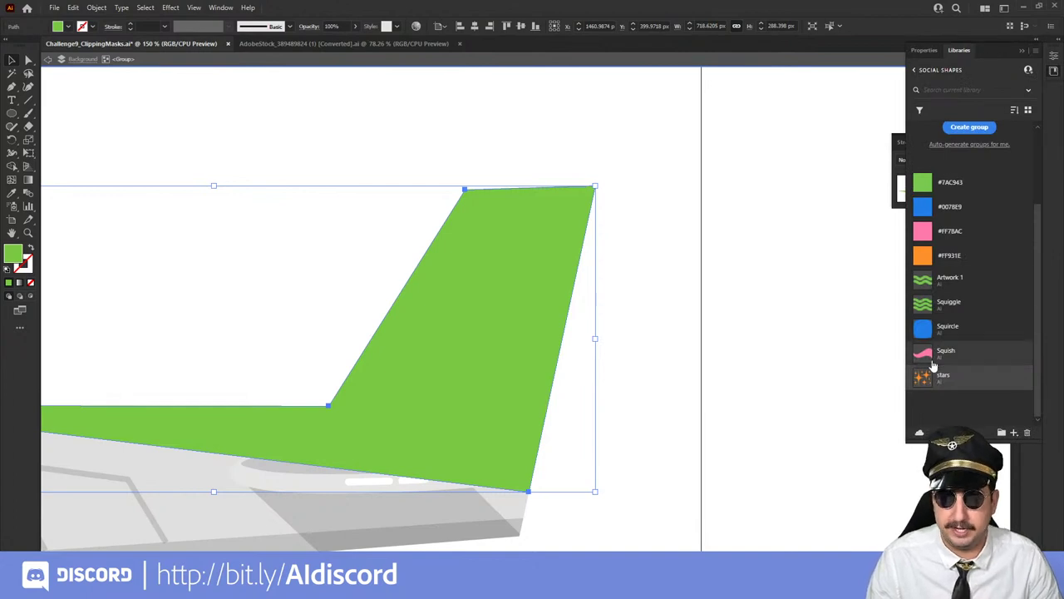
left_click_drag(924, 381, 365, 264)
left_click(324, 228)
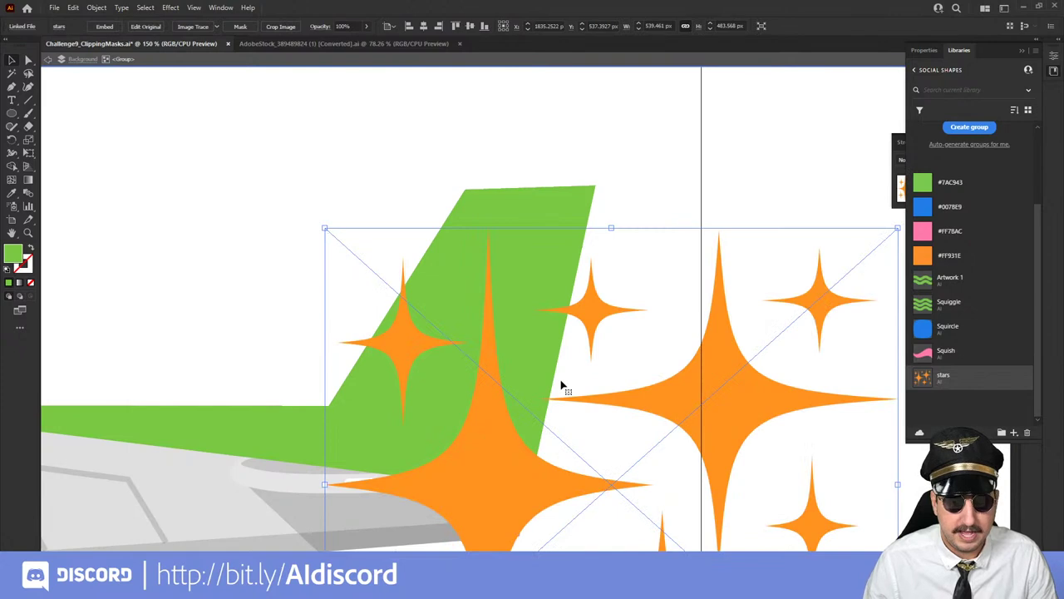
left_click_drag(641, 444, 465, 341)
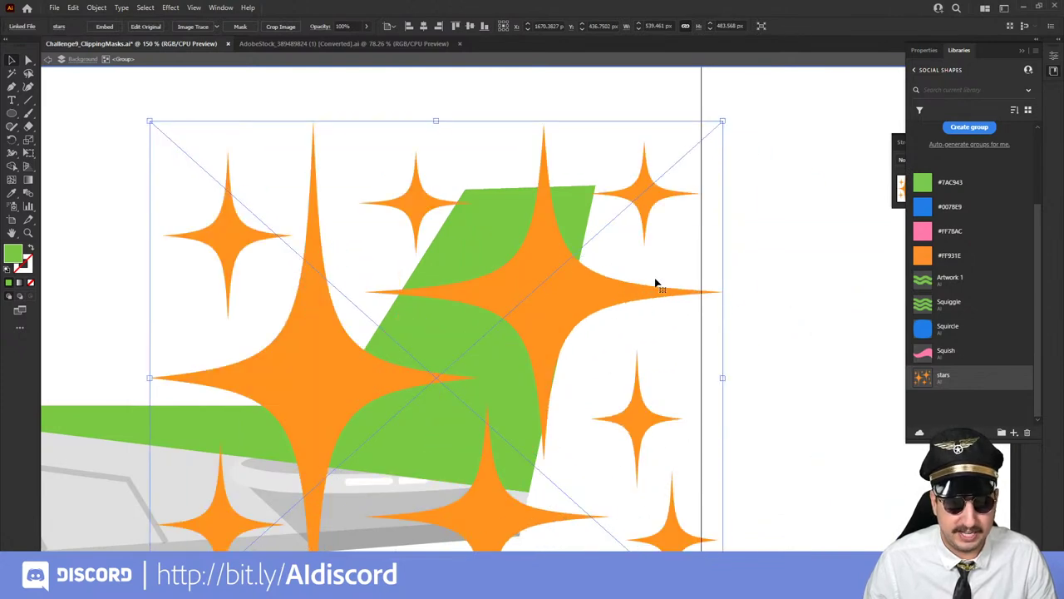
left_click_drag(722, 121, 651, 200)
left_click_drag(532, 373, 565, 330)
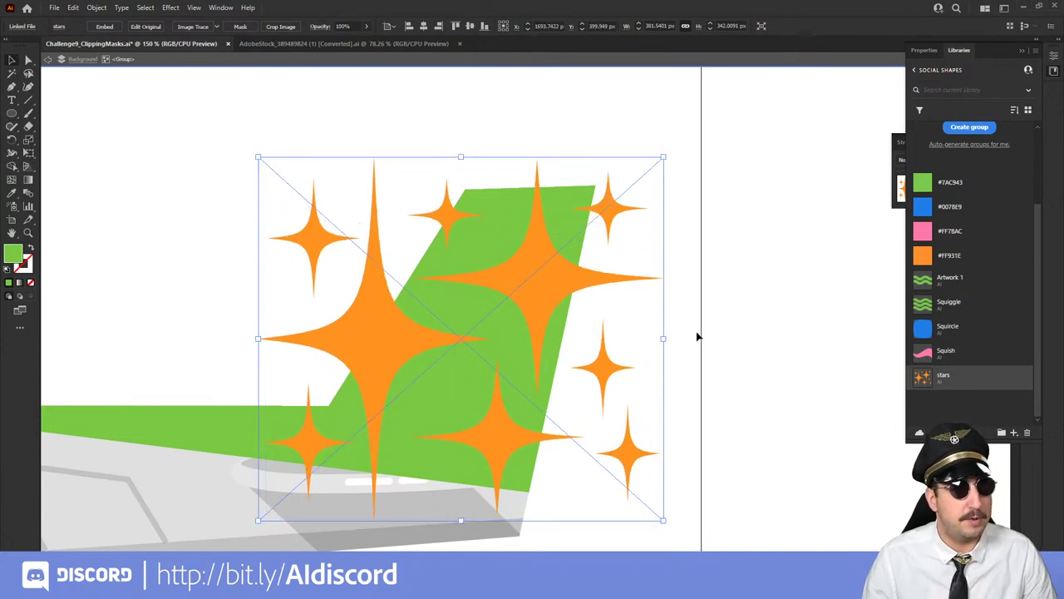
- Send the stars behind the green tail and clip them inside the tail shape
right_click(578, 257)
mouse_move(625, 348)
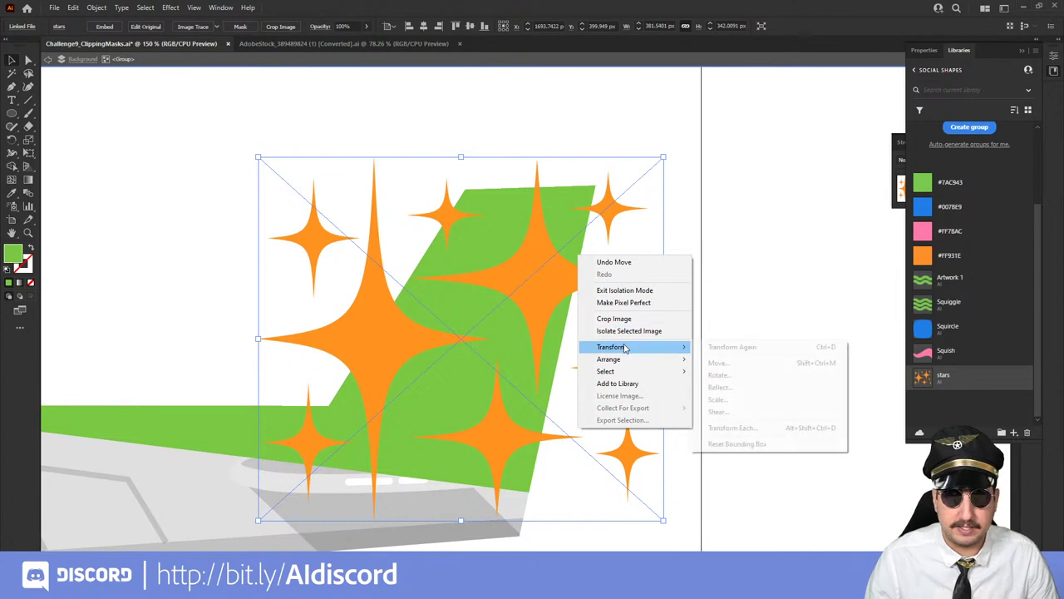
left_click(720, 397)
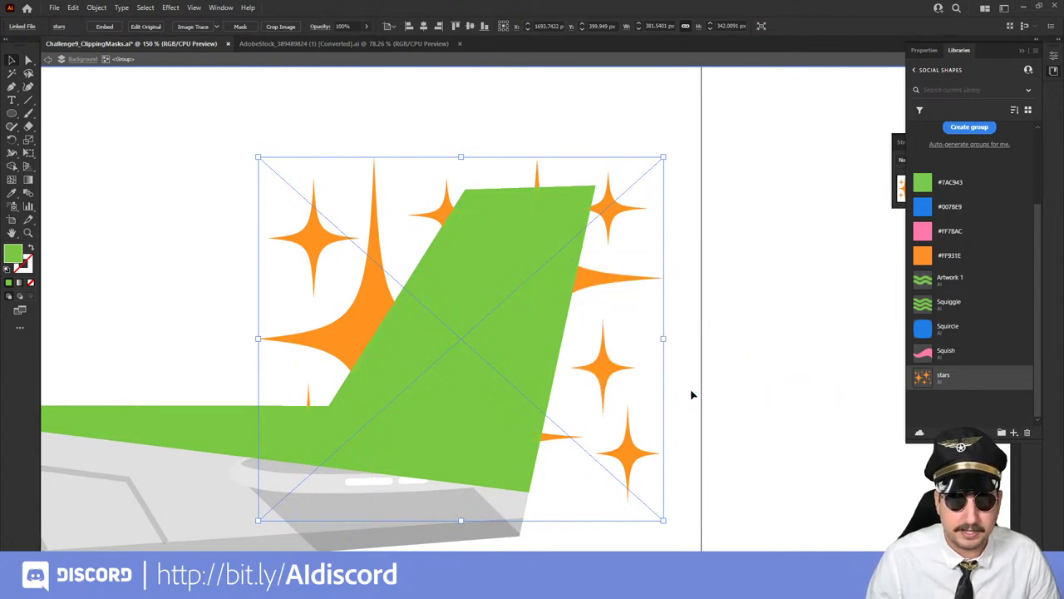
left_click(496, 247, "shift")
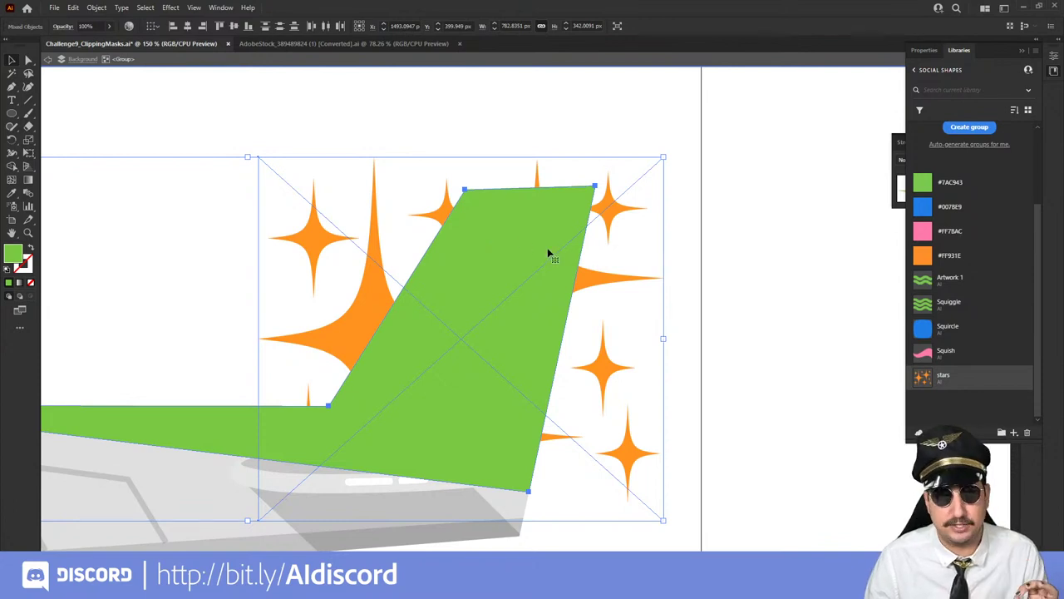
right_click(536, 242)
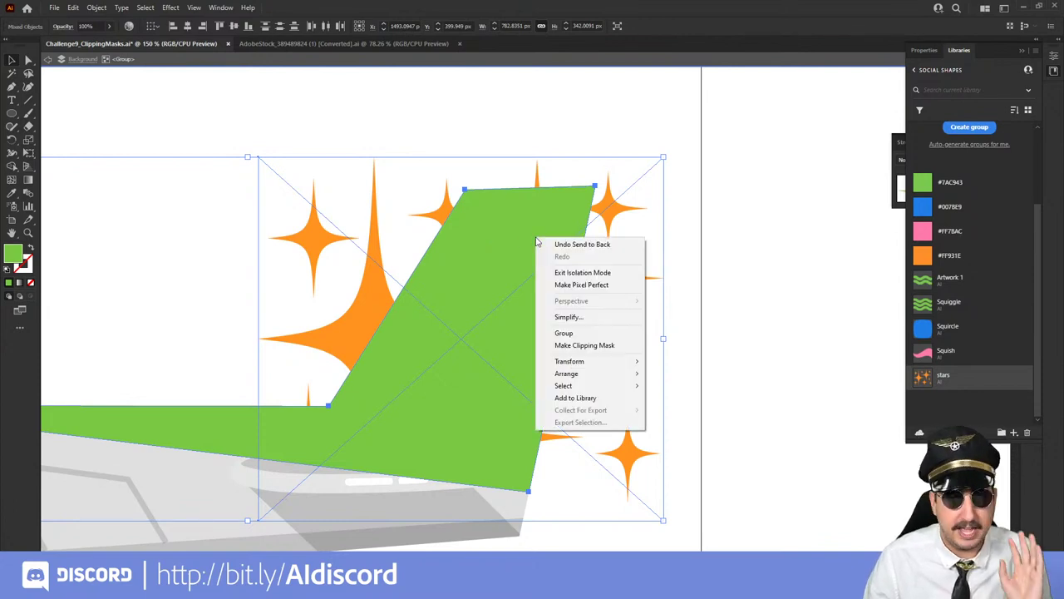
left_click(584, 345)
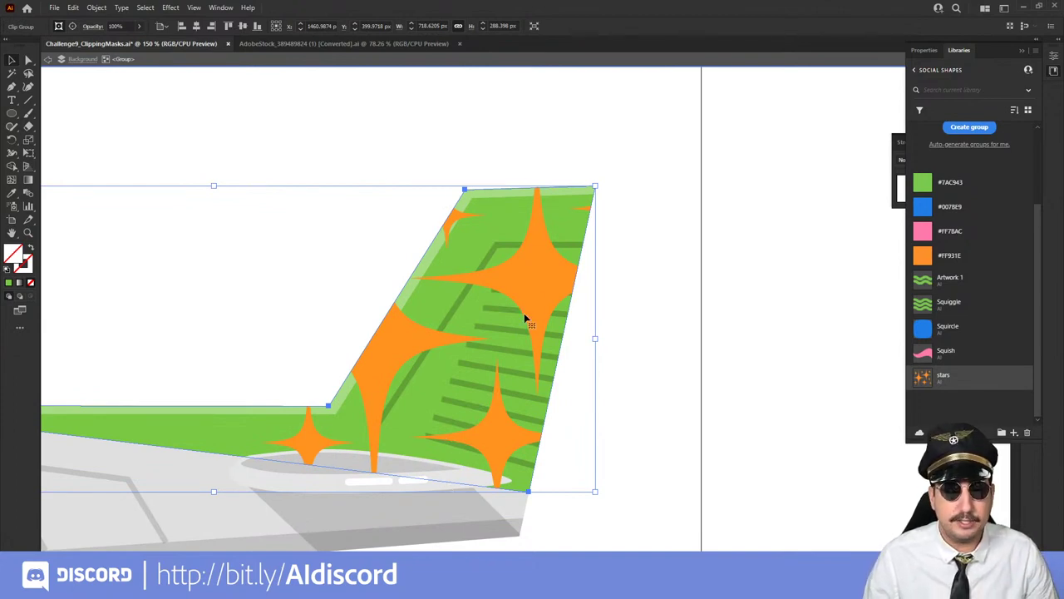
- Send the clipped stars backward step by step until they sit behind the light edge stripe
right_click(544, 259)
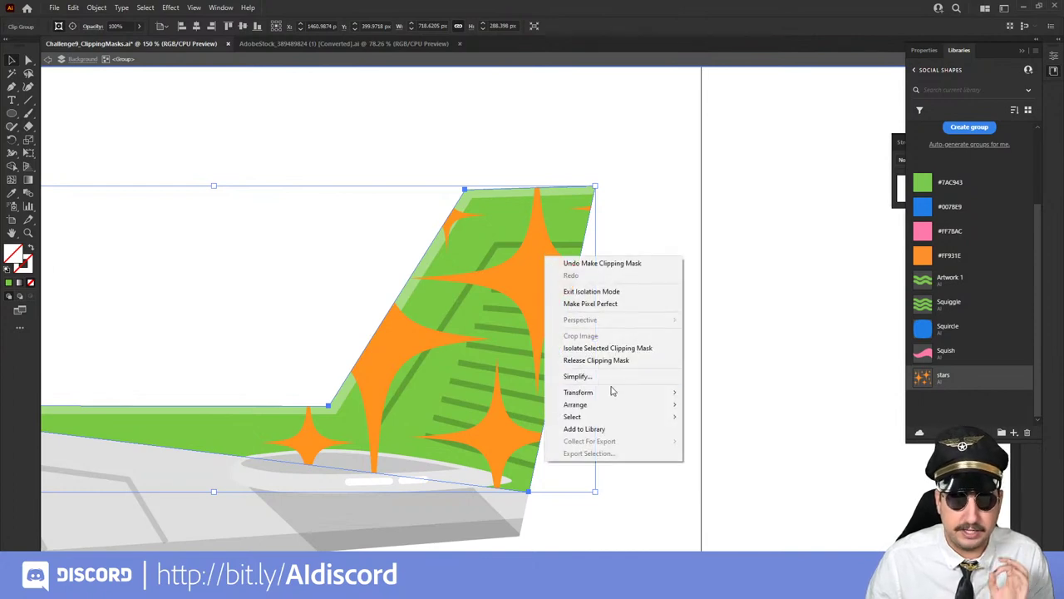
mouse_move(657, 408)
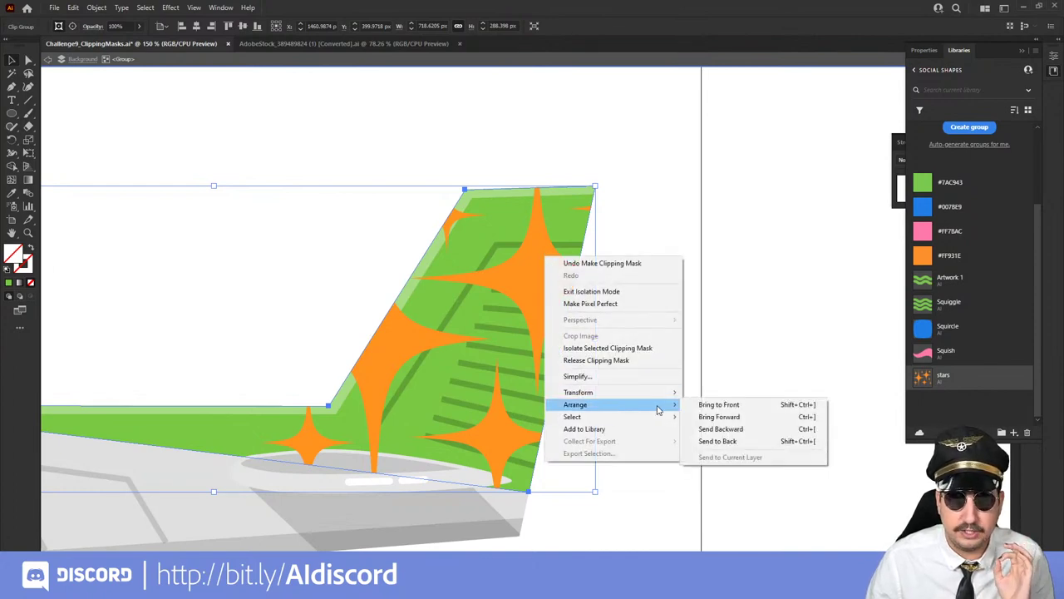
left_click(716, 429)
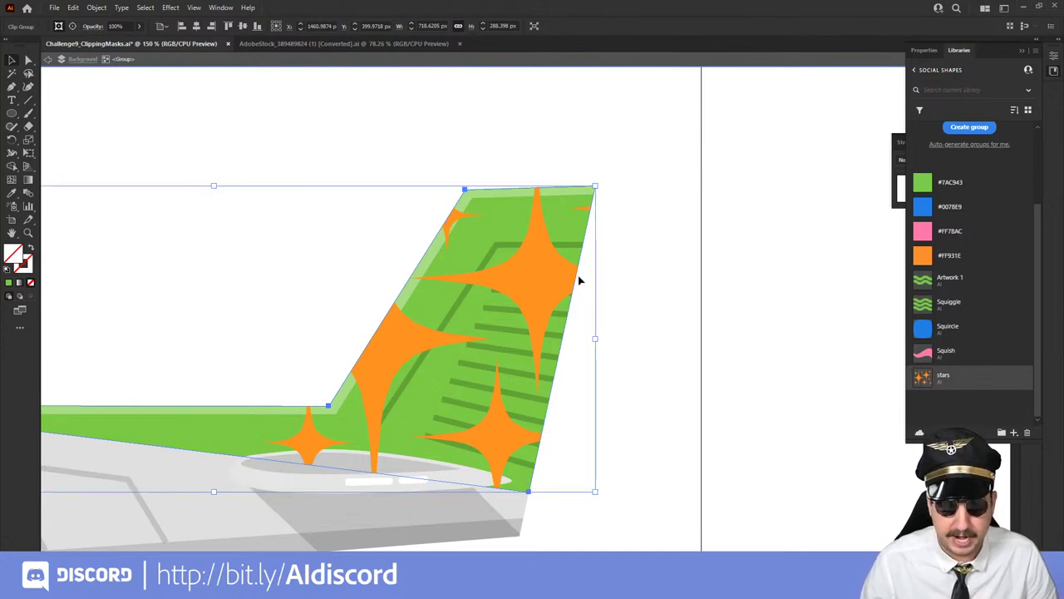
right_click(577, 270)
mouse_move(670, 412)
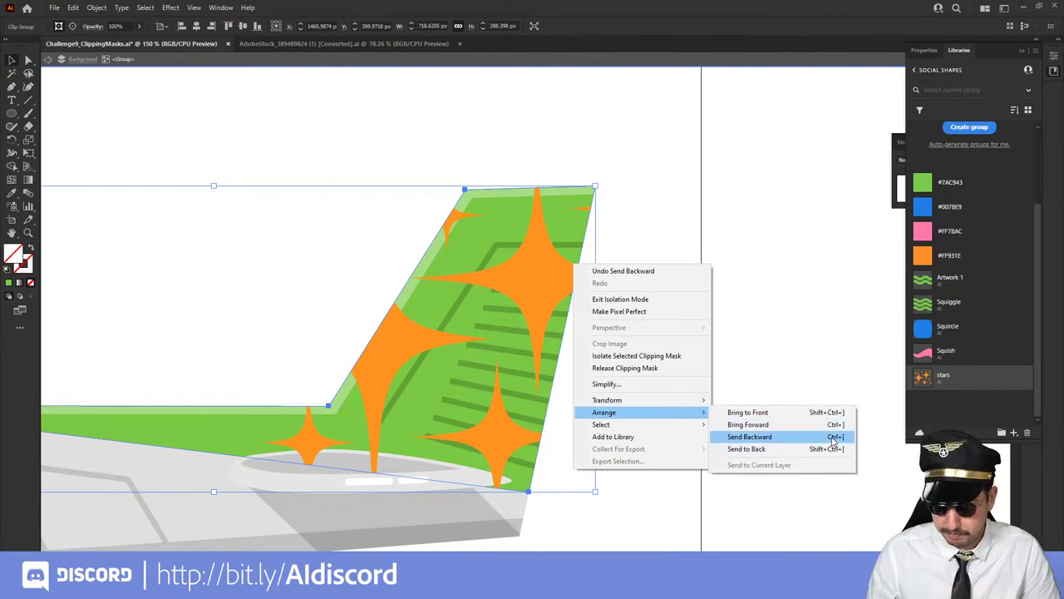
left_click(773, 436)
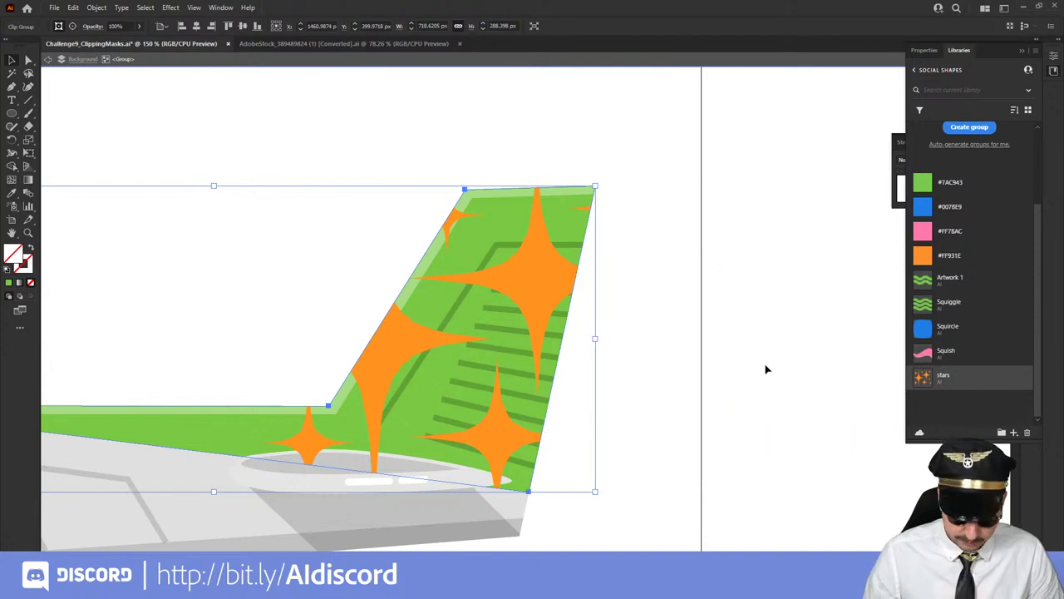
key("a")
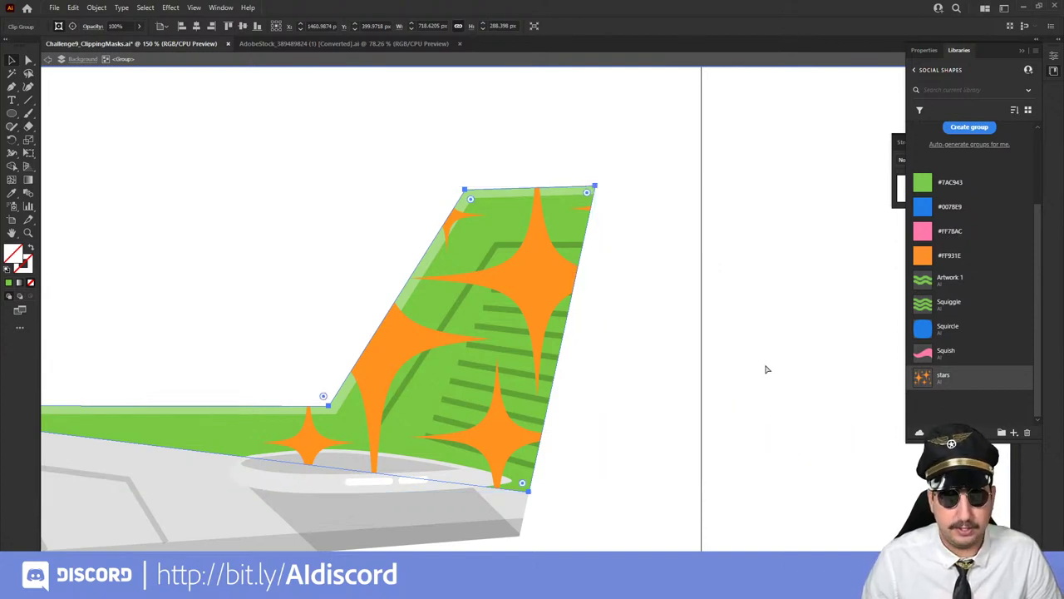
key("ctrl+[")
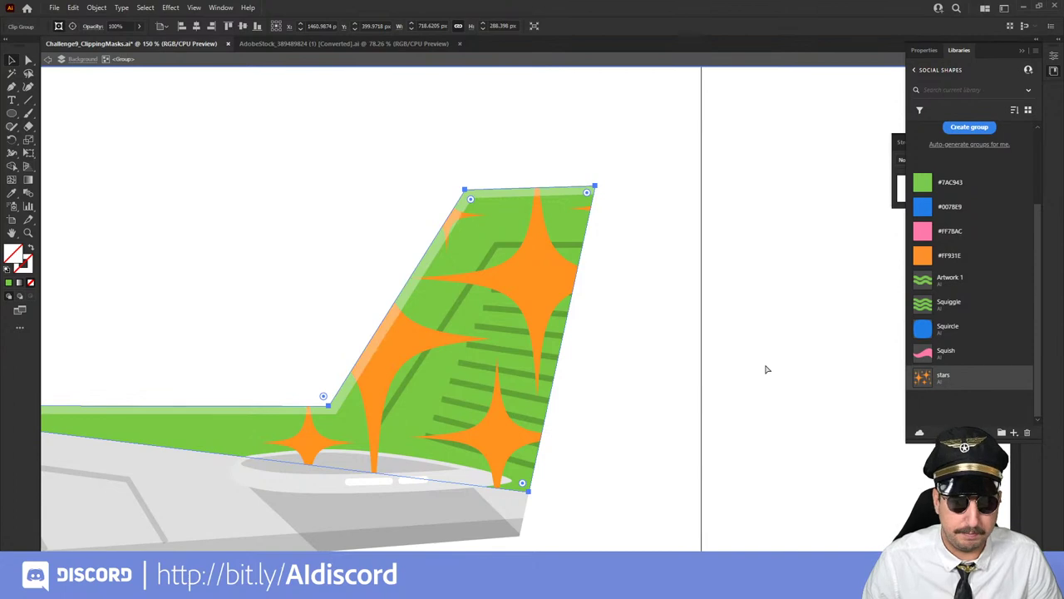
key("v")
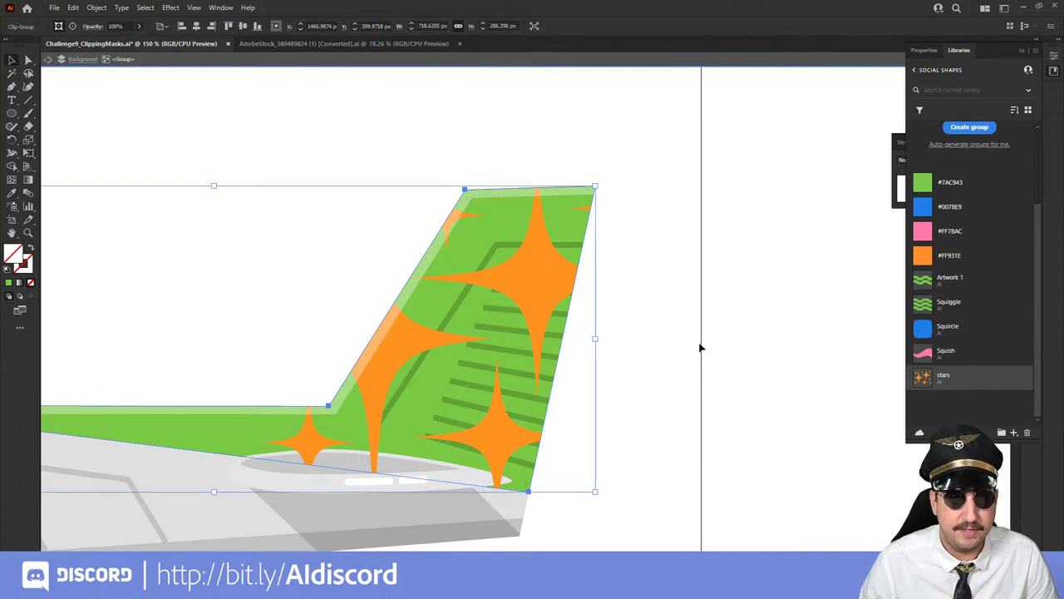
- Restack the stars beneath the dark stripes, checking up close, then view the whole tail fin
left_click(468, 239)
left_click(535, 306)
left_click(499, 283)
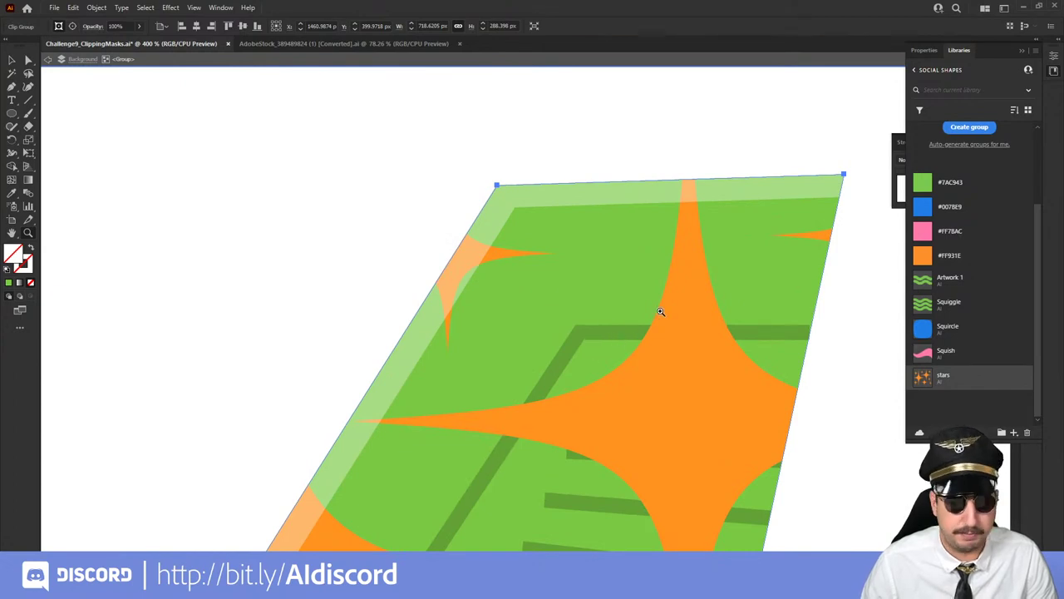
key("v")
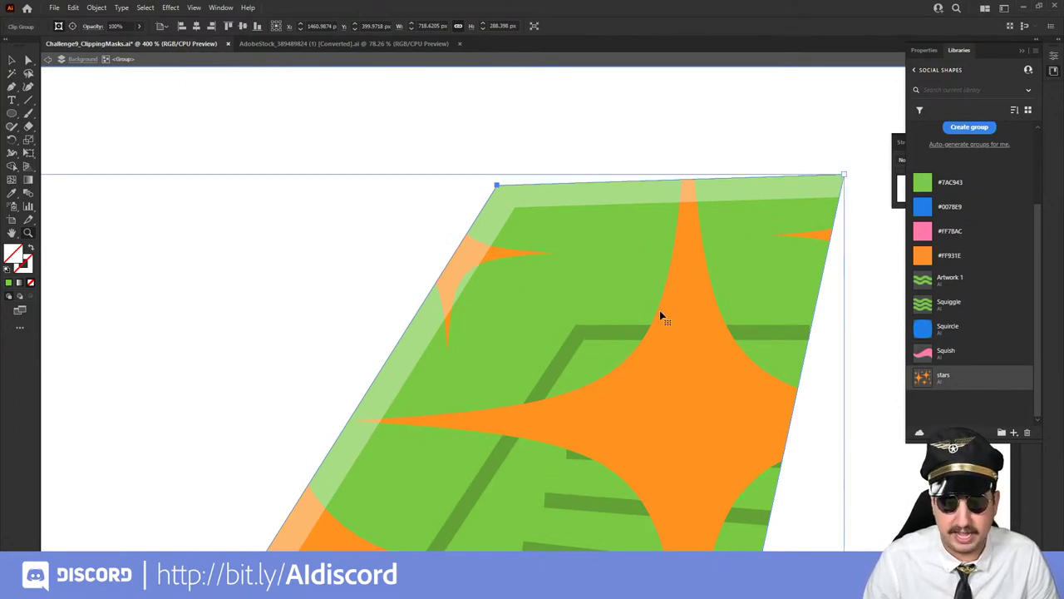
key("ctrl+shift+bracketright")
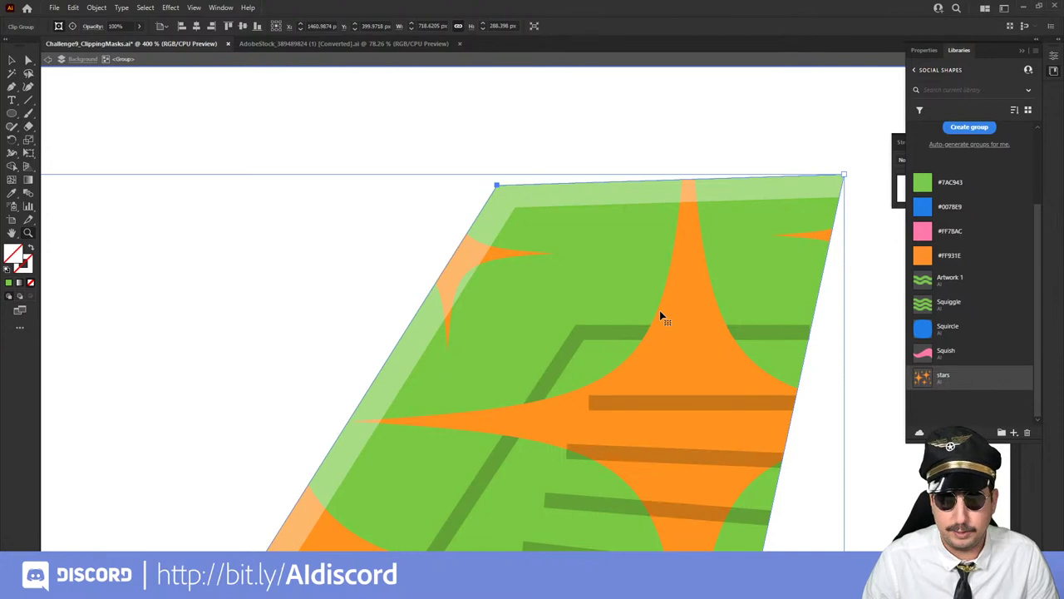
key("ctrl+bracketright")
key("z")
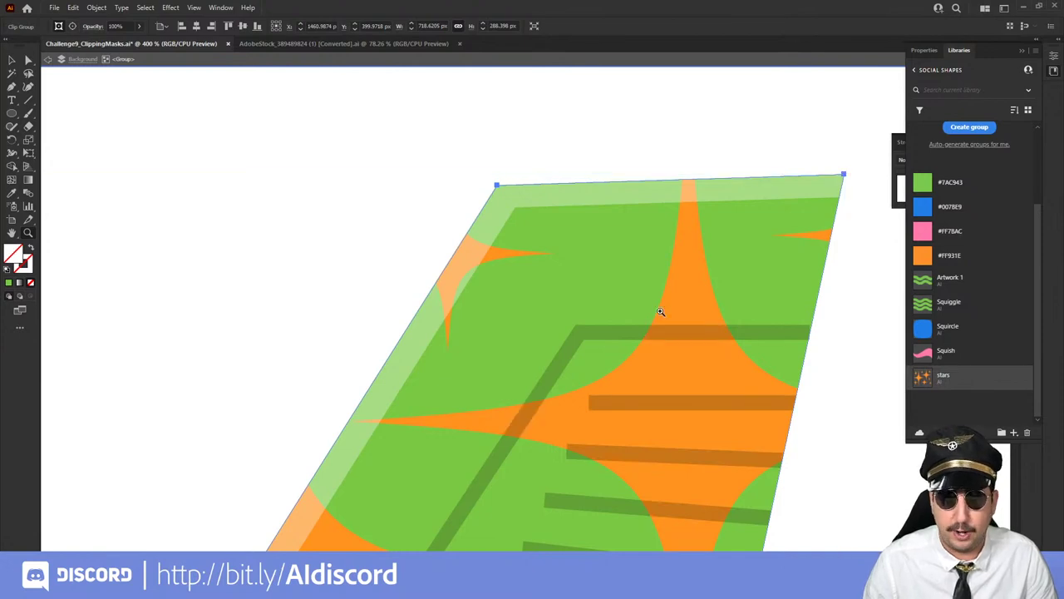
left_click(600, 402, "alt")
left_click(518, 446, "alt")
left_click(458, 368, "alt")
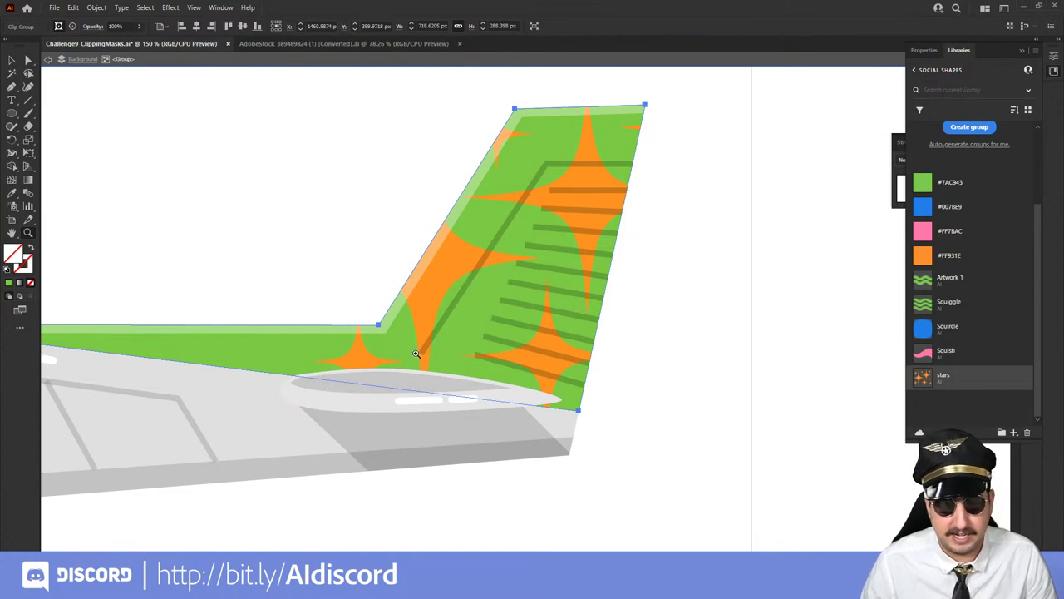
- Exit isolation mode on the tail group and zoom out to show the whole airplane
key("v")
double_click(690, 323)
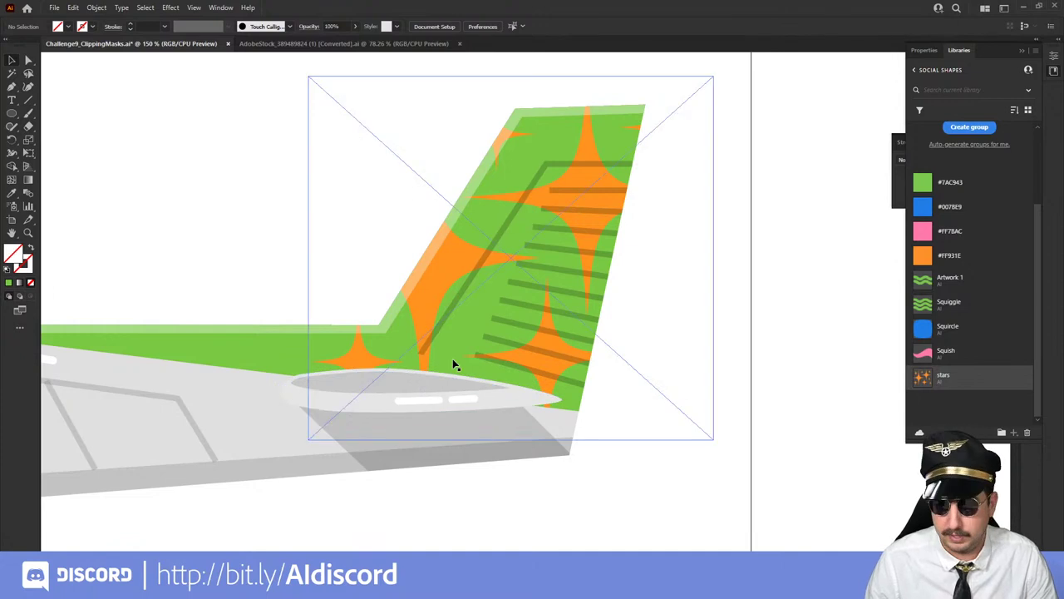
key("z")
left_click_drag(543, 332, 646, 402)
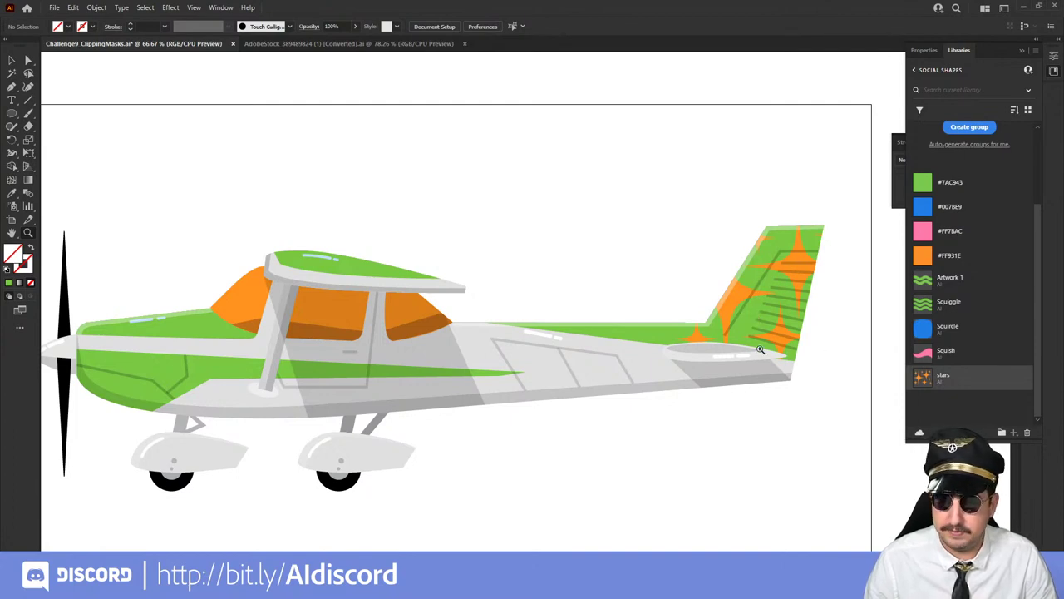
- Recolor all tail-fin stars in the stars graphic to blue #0078E9, then close it
double_click(925, 380)
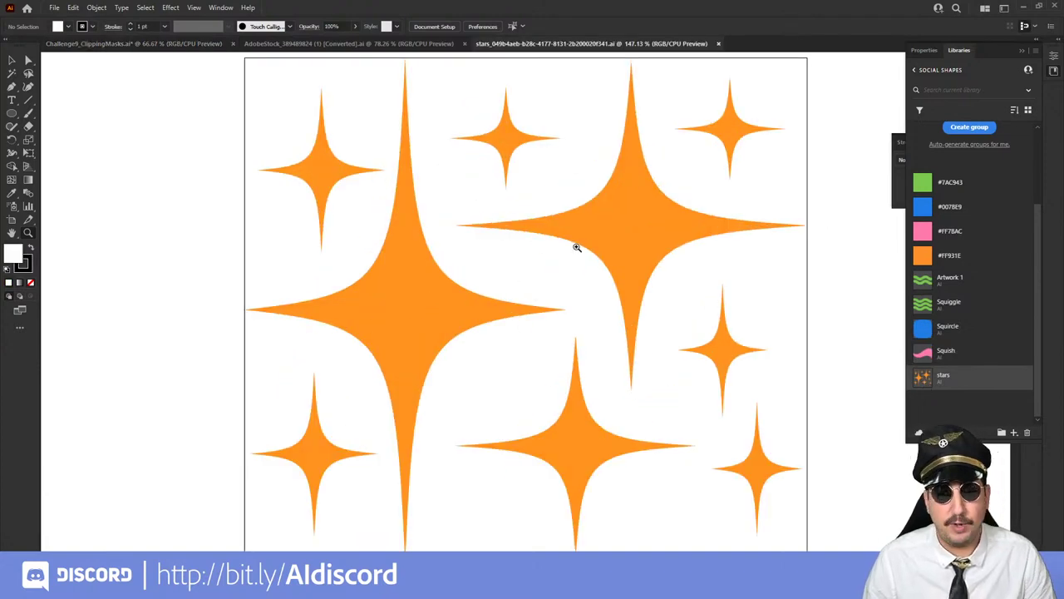
key("v")
left_click(631, 230)
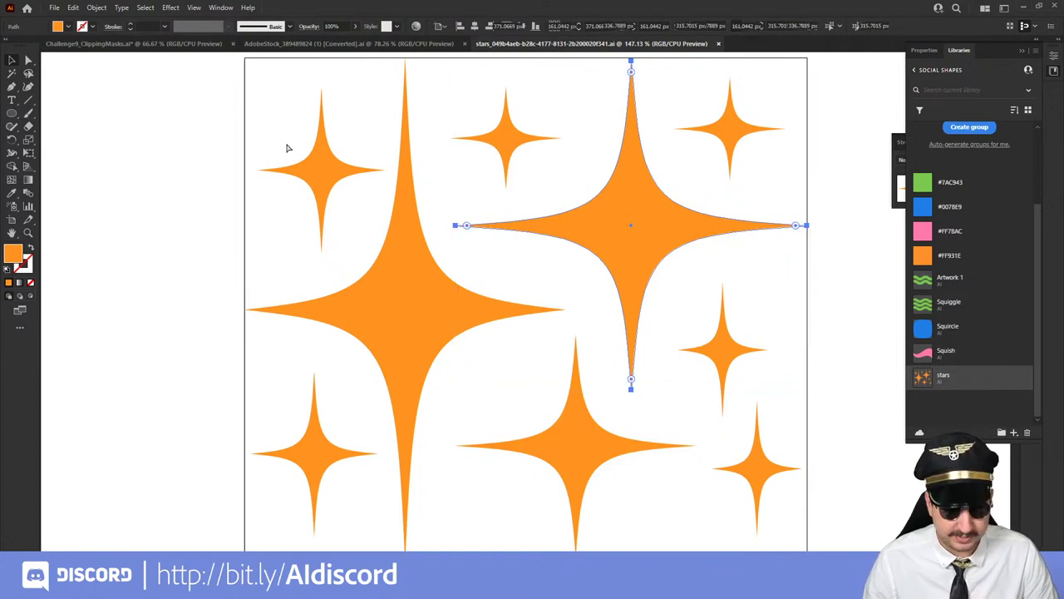
key("ctrl+a")
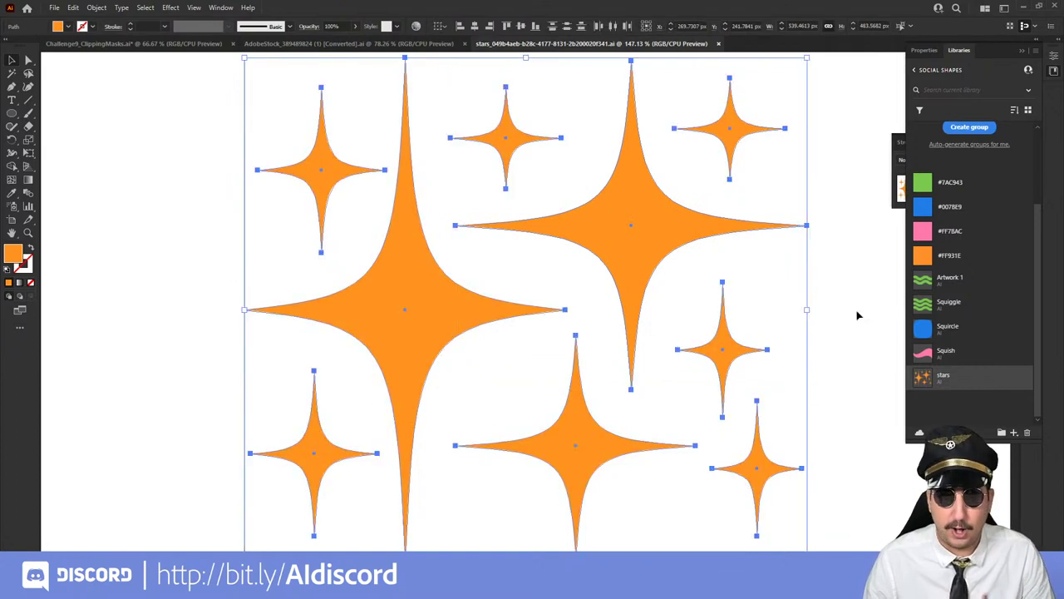
left_click(926, 207)
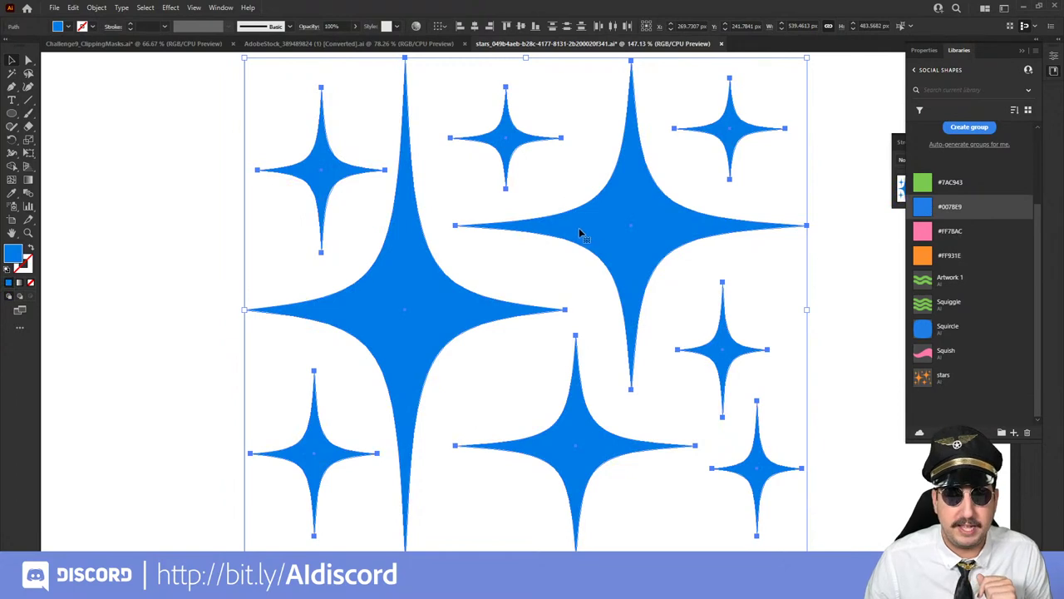
key("a")
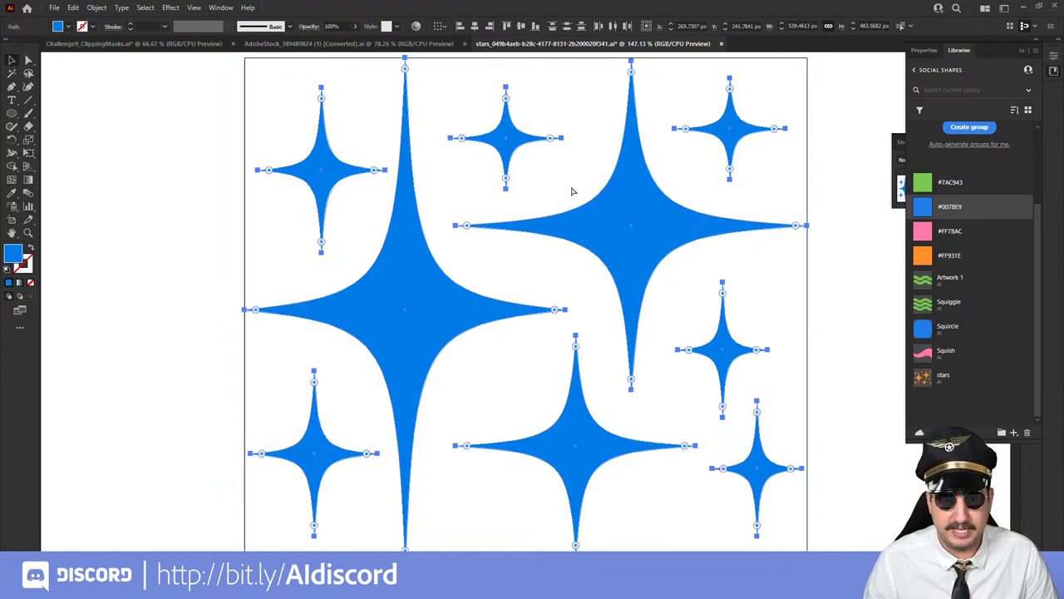
key("v")
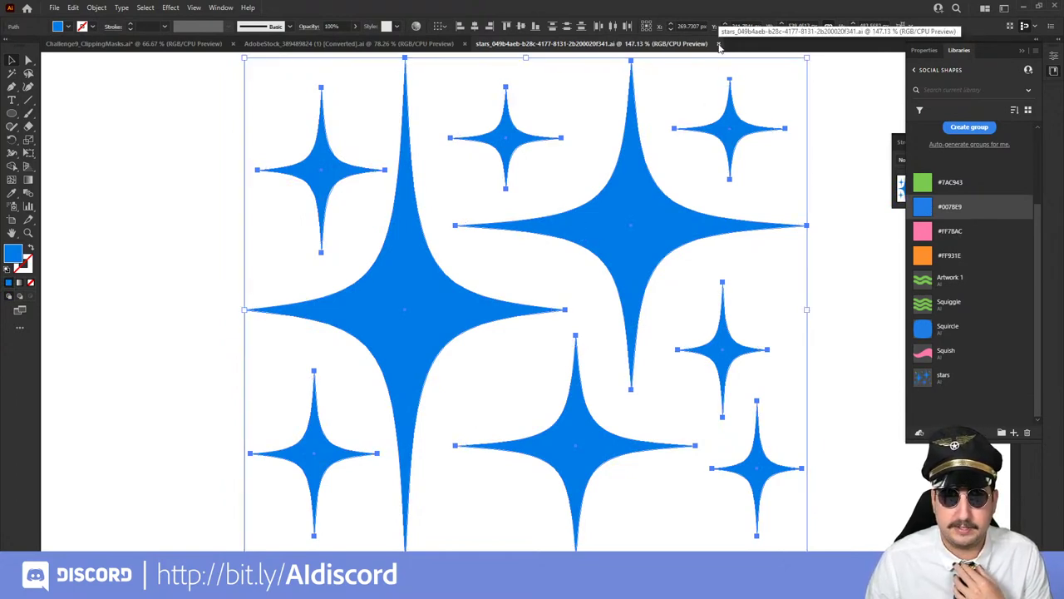
left_click(718, 43)
left_click(691, 185)
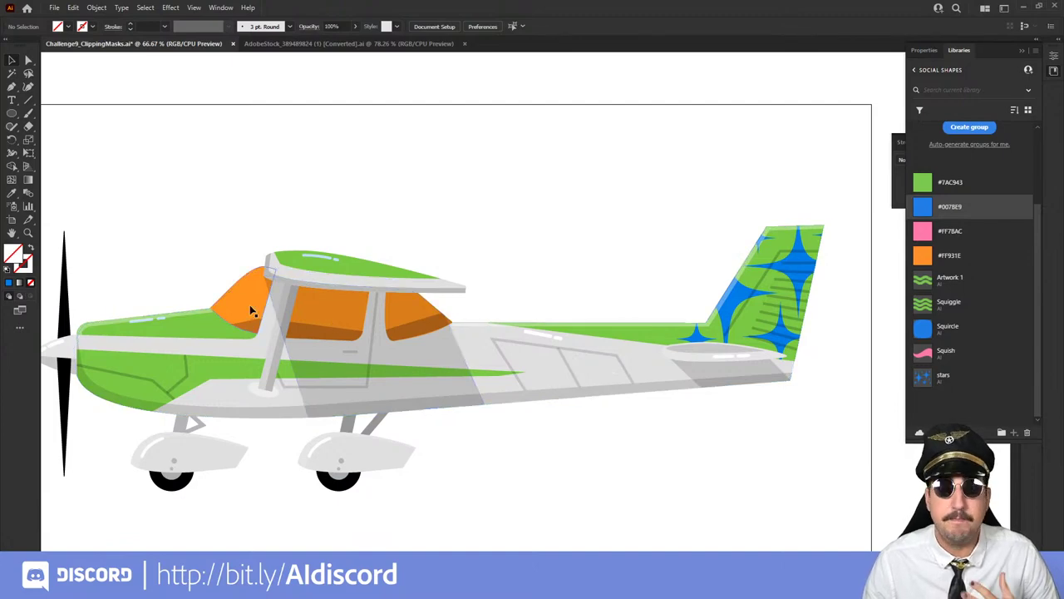
- Zoom into the nose, enter the airplane group, and select the upper green nose panel
scroll(288, 318, "left", 2)
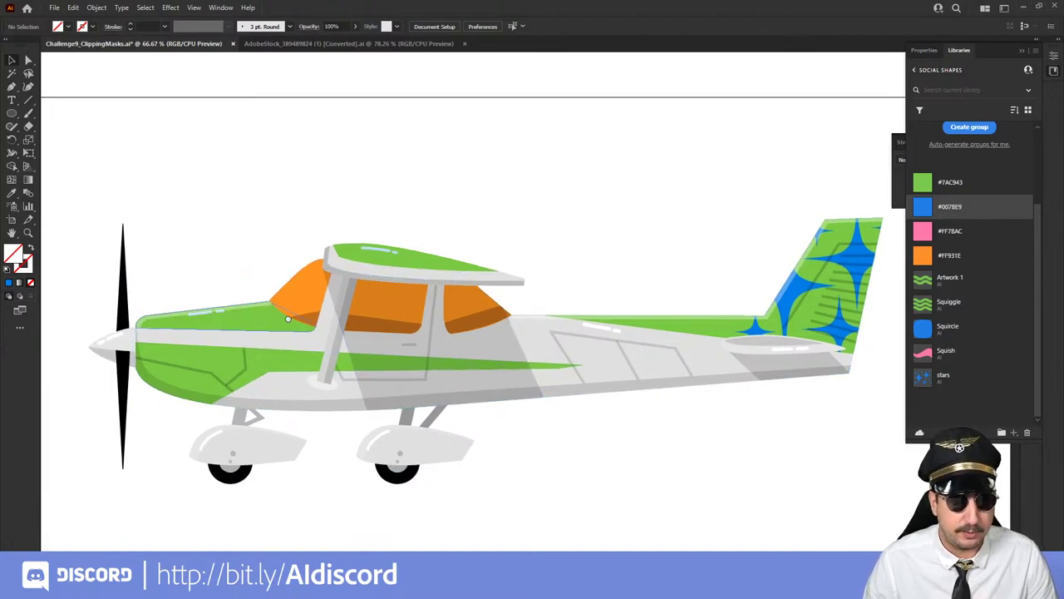
key("ctrl+0")
left_click(487, 325)
key("z")
left_click(499, 328)
left_click(538, 339)
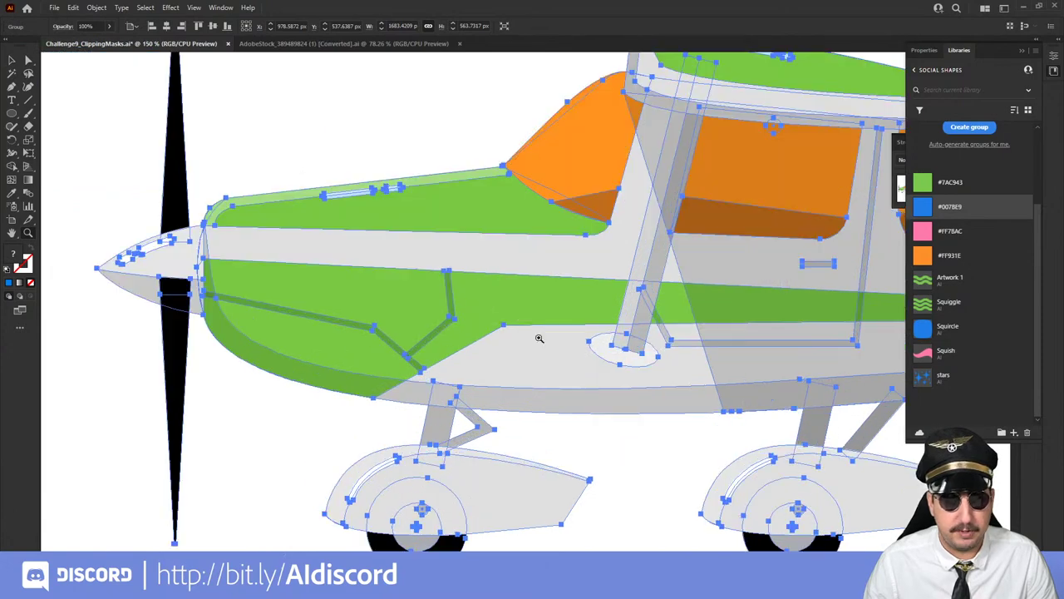
scroll(515, 332, "up", 2)
scroll(507, 316, "left", 1)
key("v")
double_click(514, 297)
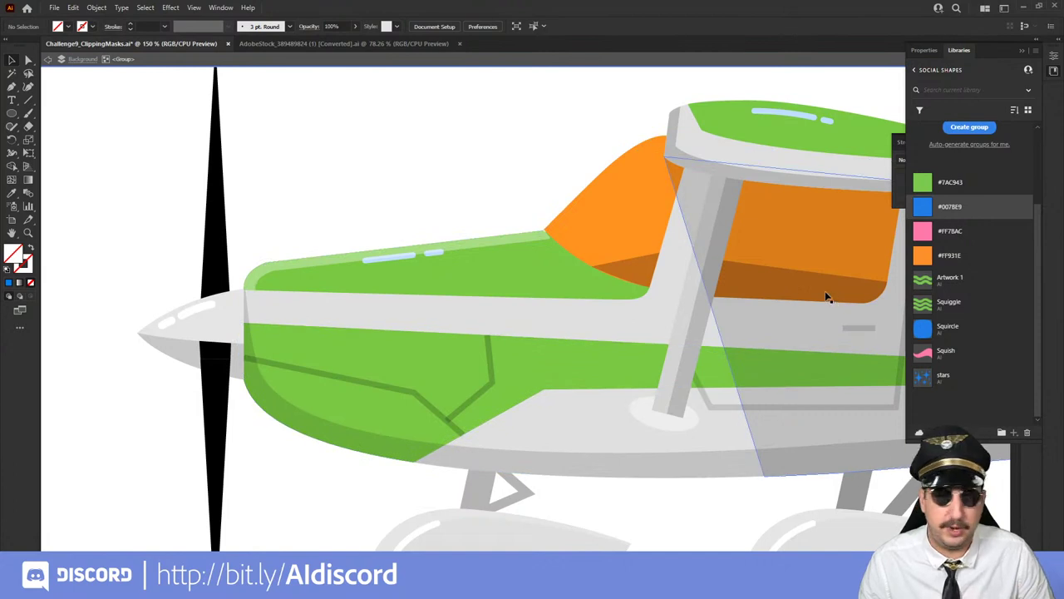
left_click(536, 284)
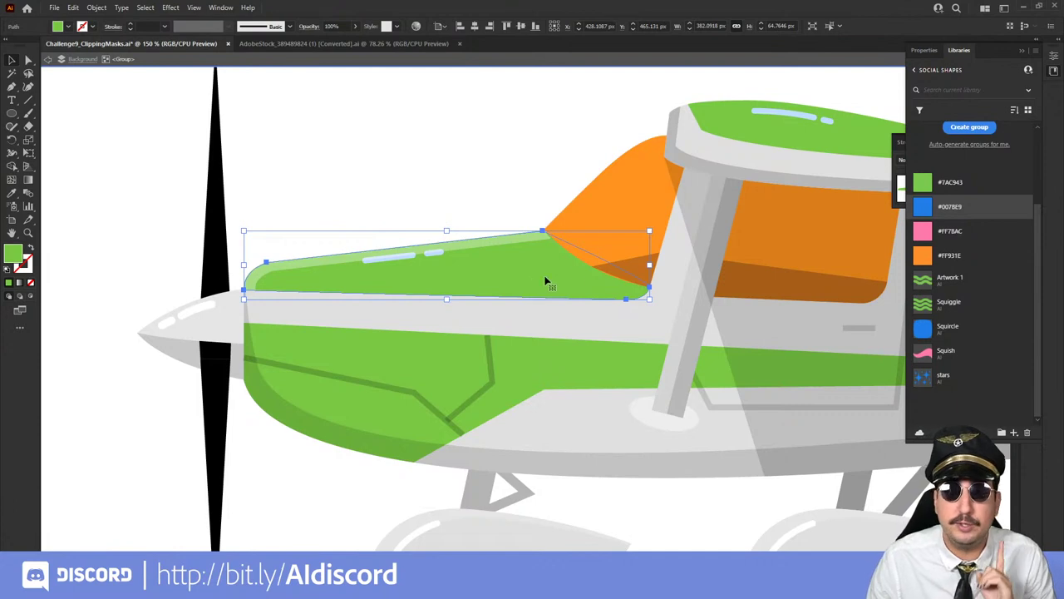
left_click(1021, 50)
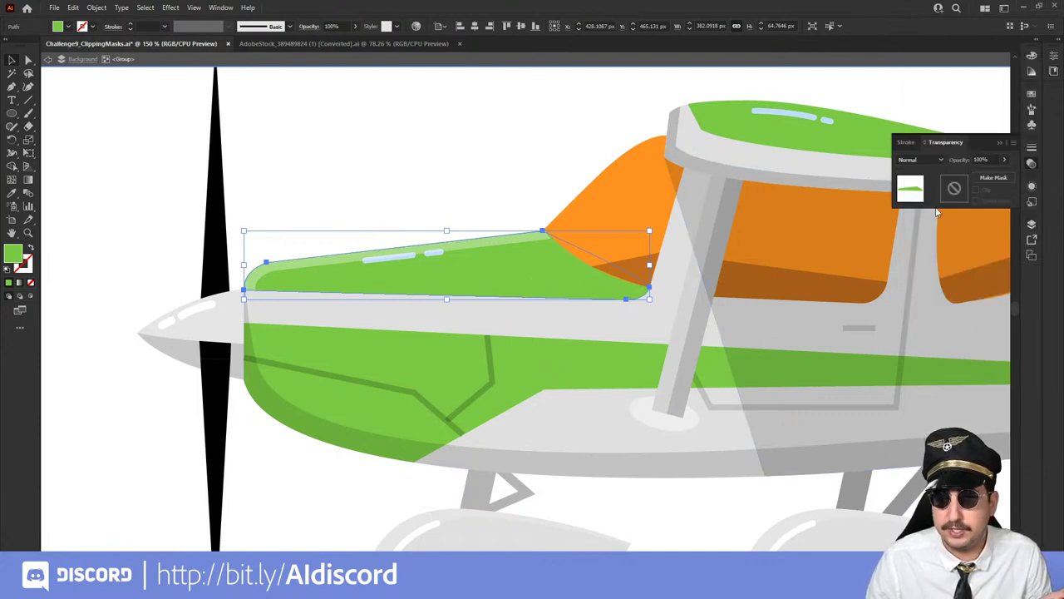
- Review the airplane group's sublayers in Layers, then select the lower green body panel
left_click(1032, 224)
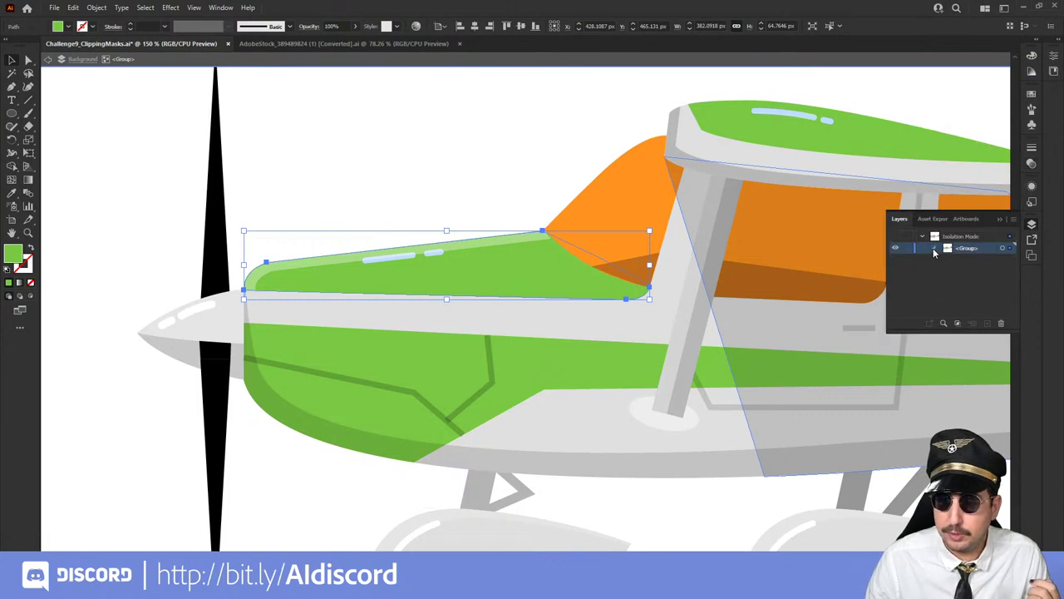
left_click(935, 248)
scroll(946, 266, "down", 4)
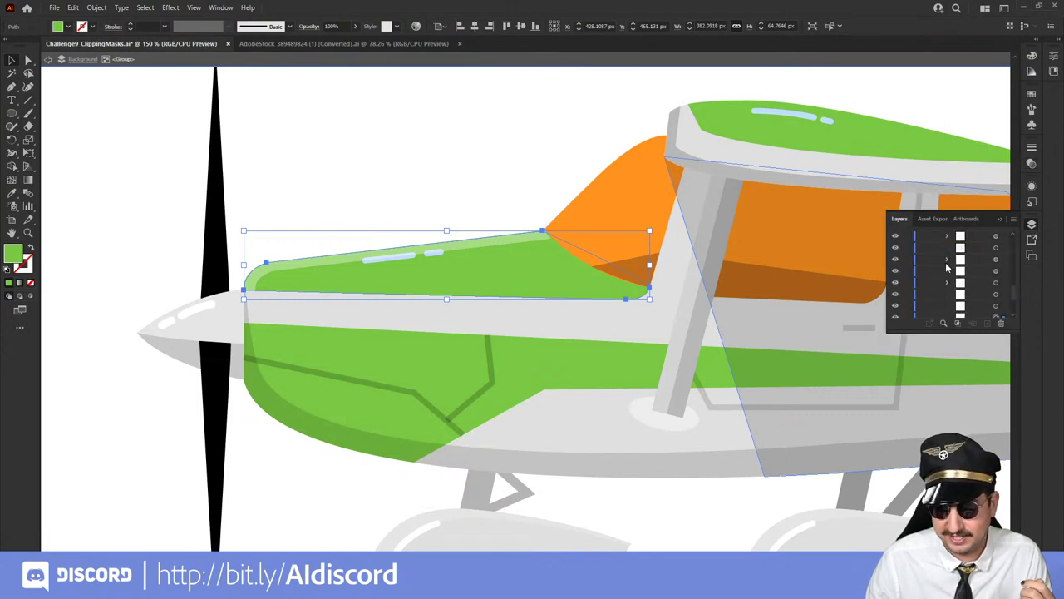
scroll(946, 267, "down", 3)
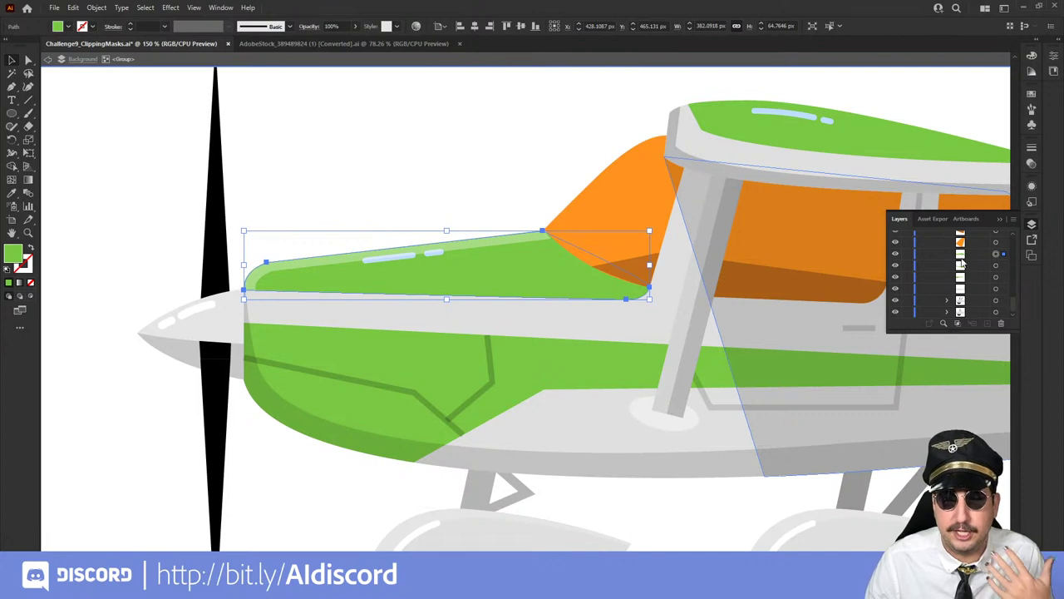
left_click(1000, 220)
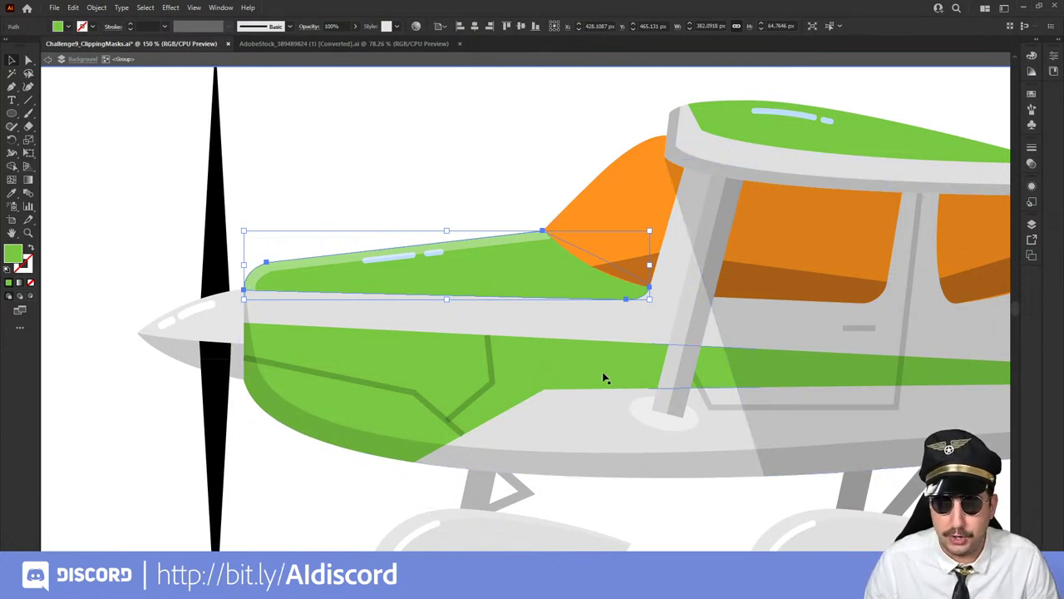
left_click(434, 364)
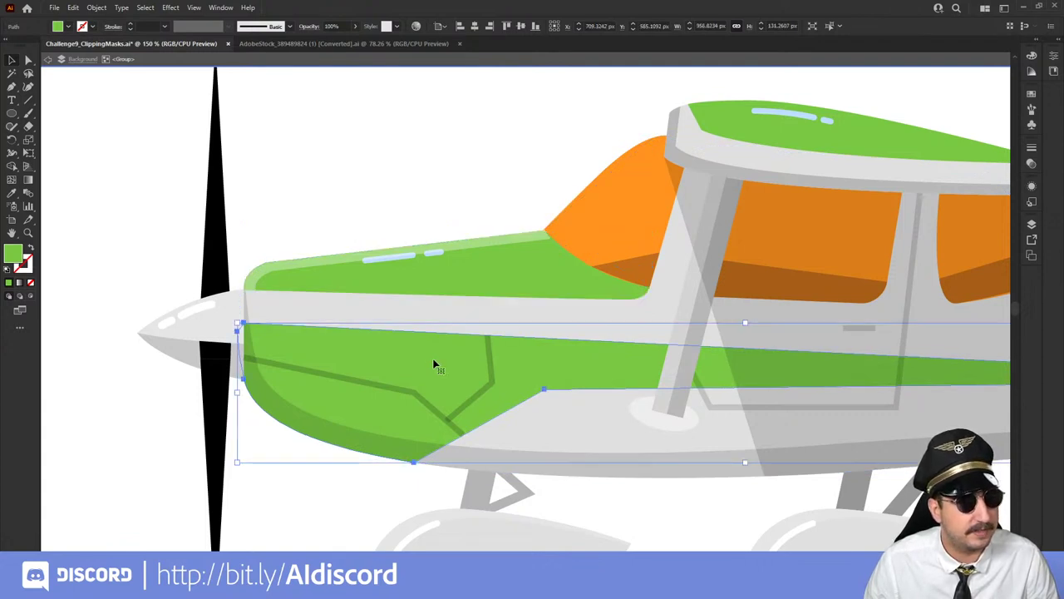
- Copy both green nose panels and paste the copies in place over the originals
left_click(494, 284, "shift")
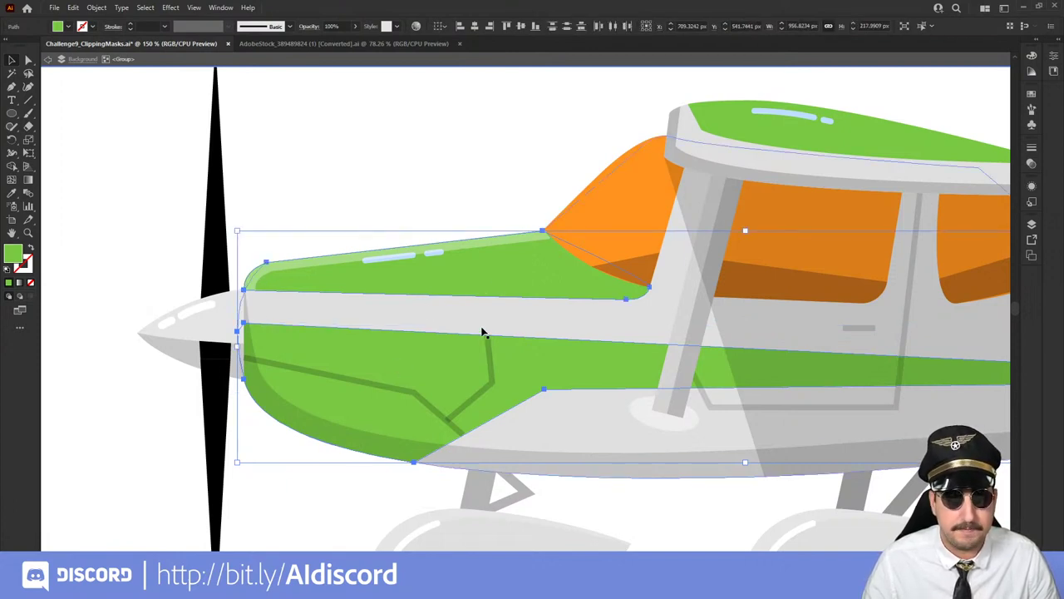
left_click(73, 7)
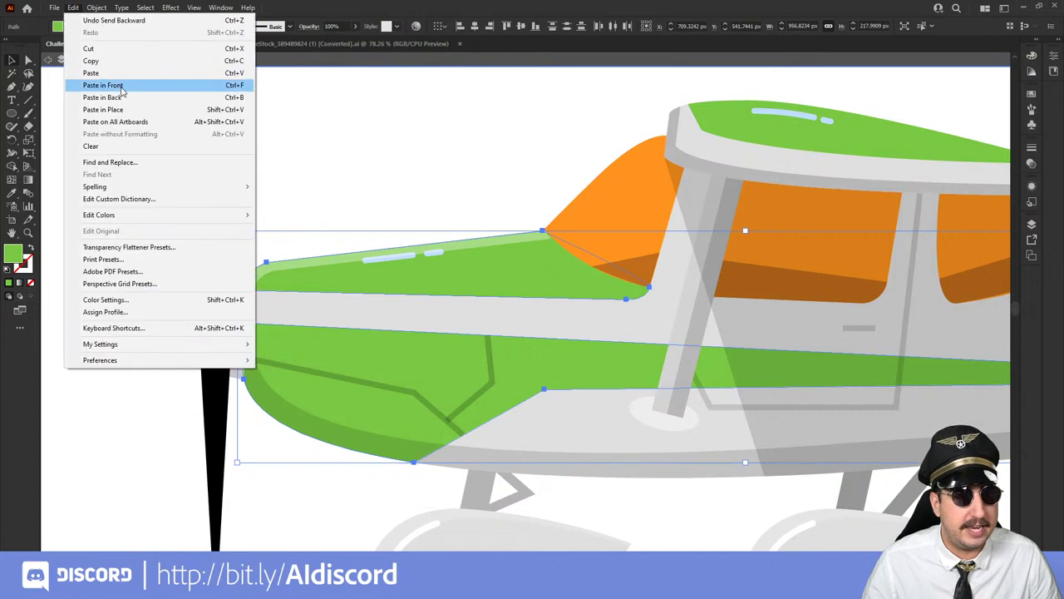
left_click(123, 62)
left_click(75, 8)
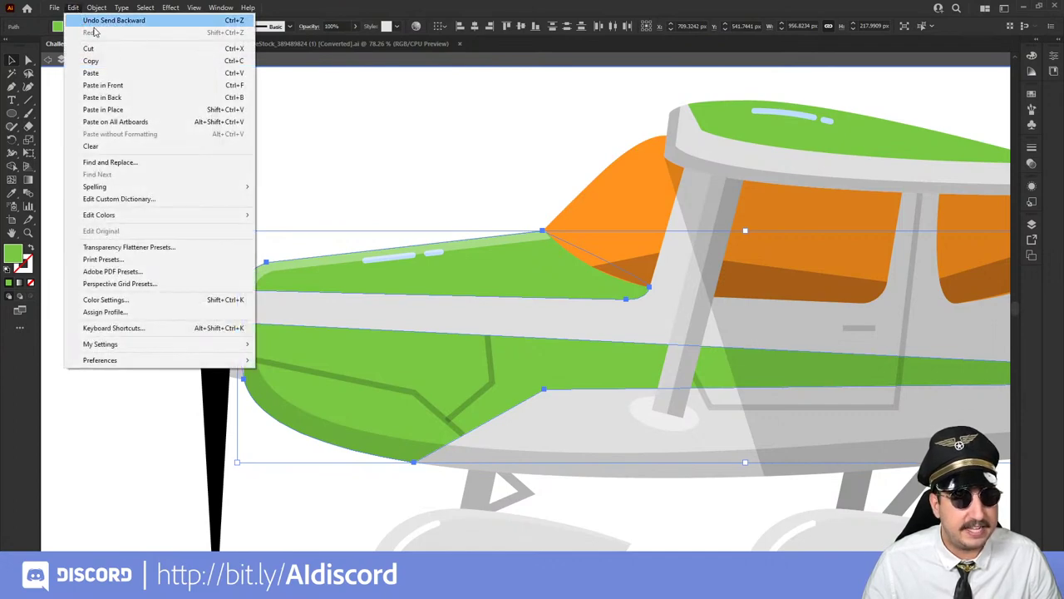
left_click(133, 109)
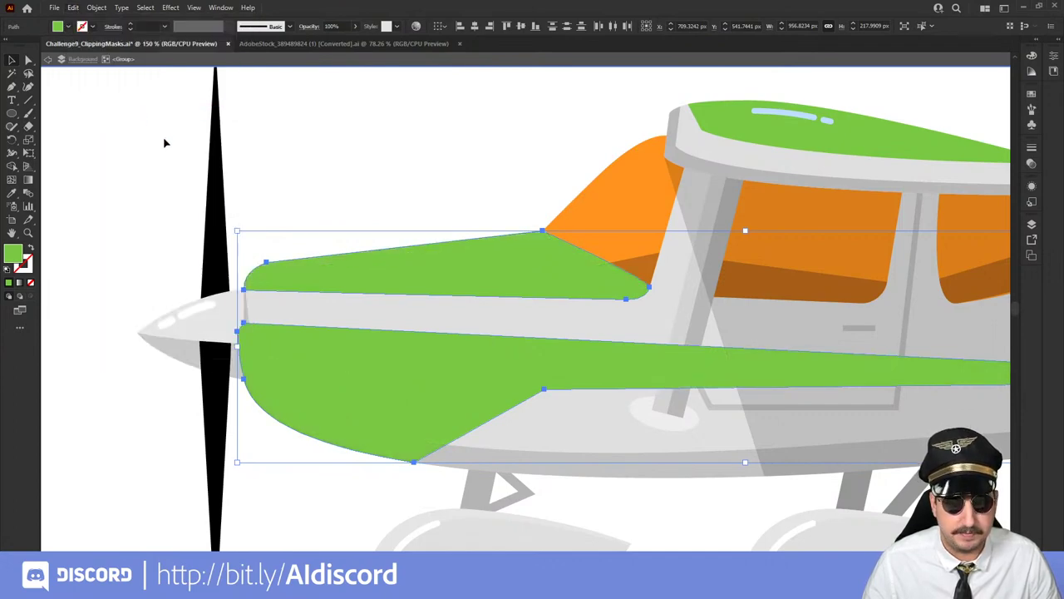
left_click(1053, 70)
- Place the pink Squish graphic and resize it to about 631 × 221 px over the nose
left_click_drag(928, 354, 380, 221)
left_click(355, 225)
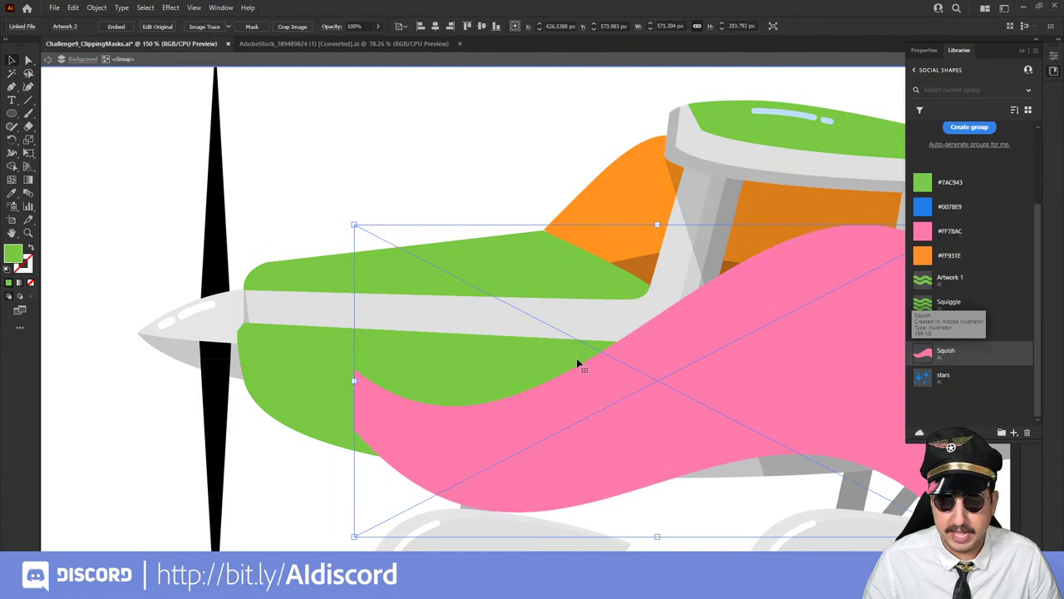
left_click_drag(746, 420, 643, 331)
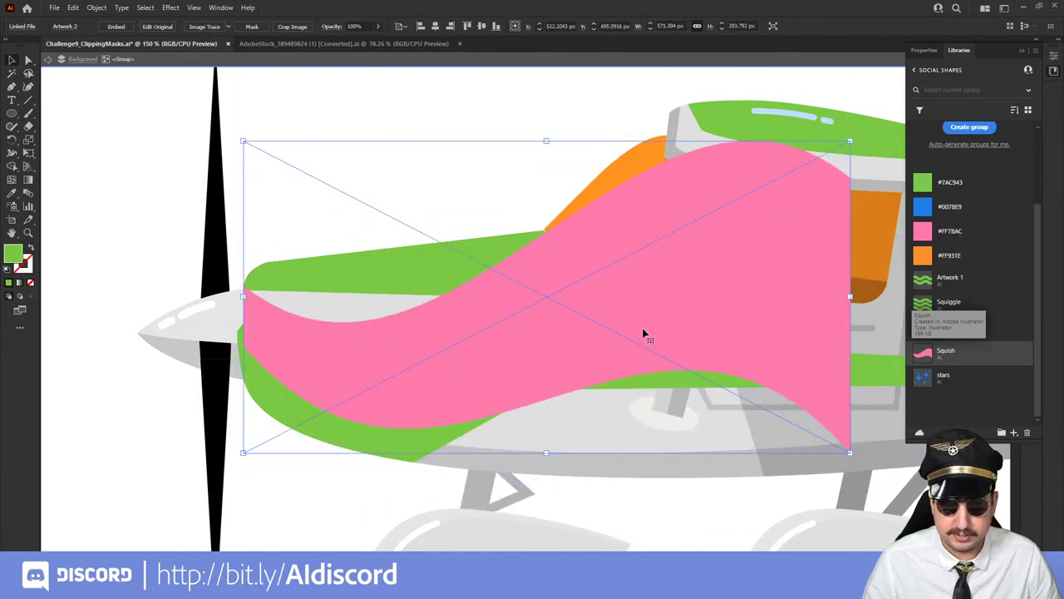
left_click_drag(849, 141, 774, 179)
left_click_drag(609, 293, 449, 314)
left_click_drag(635, 312, 759, 309)
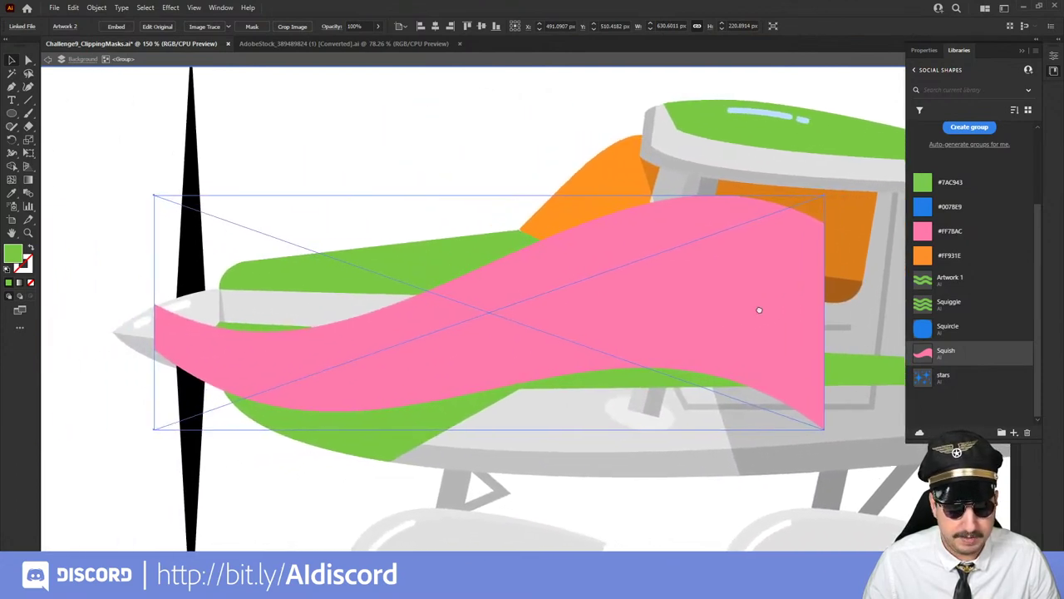
left_click_drag(665, 314, 665, 317)
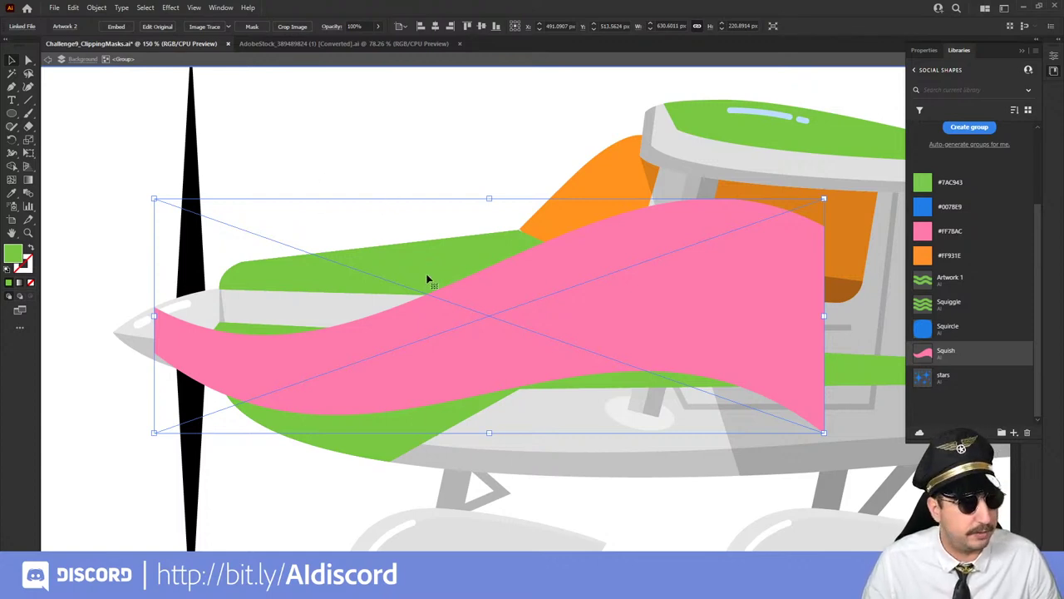
- Send the pink wave to the back and select it together with both green panels
right_click(428, 277)
mouse_move(471, 382)
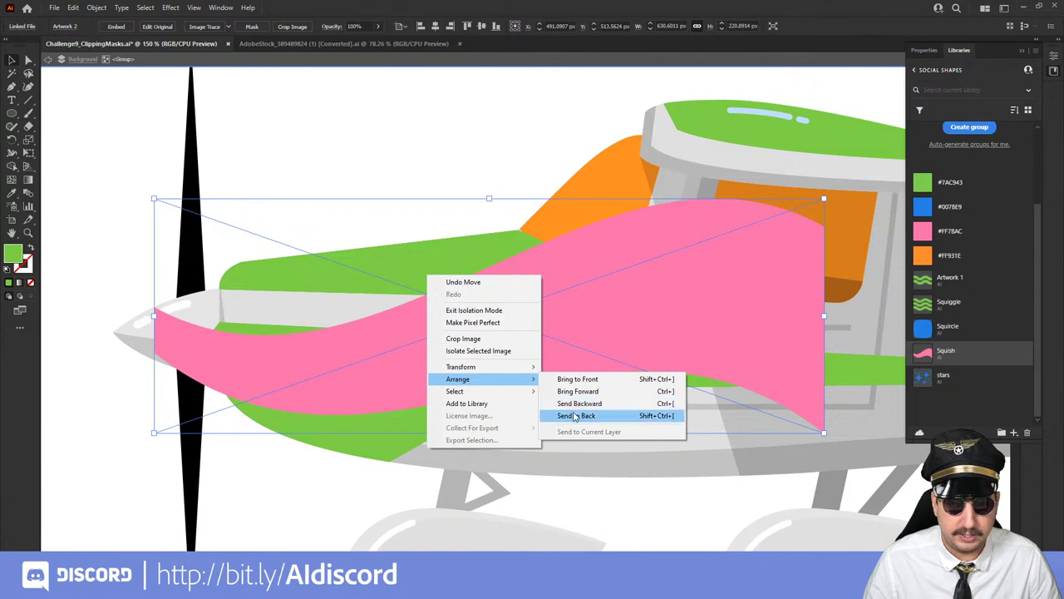
left_click(578, 415)
left_click(436, 275)
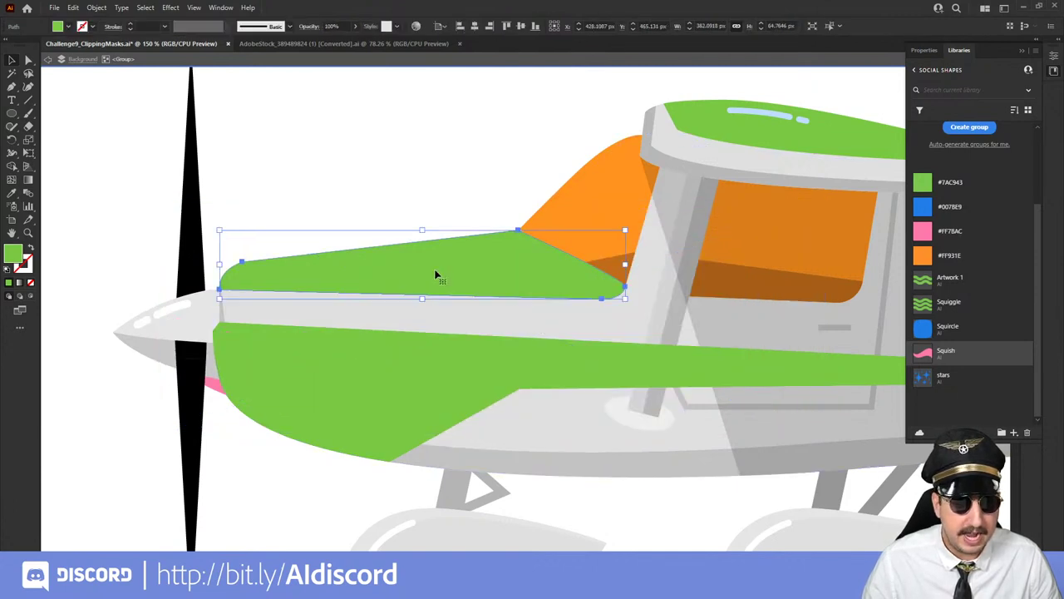
left_click(389, 372, "shift")
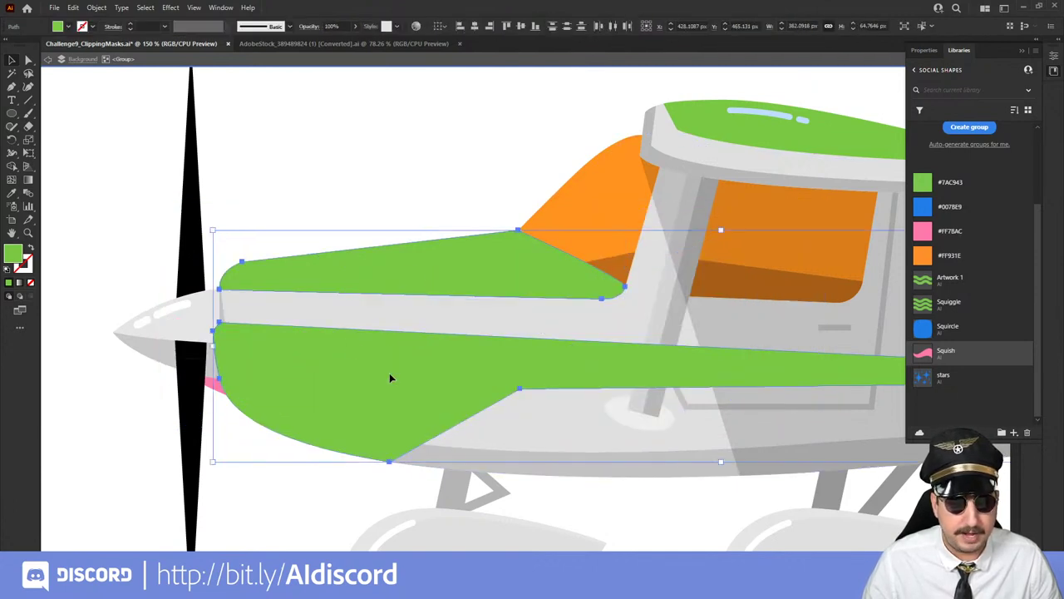
left_click(236, 427, "shift")
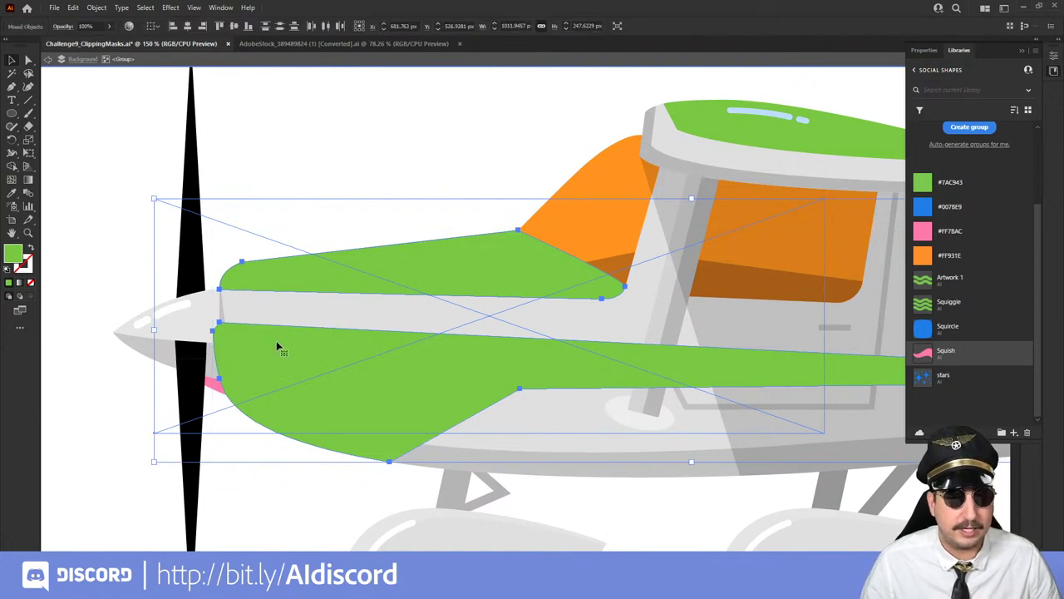
right_click(410, 267)
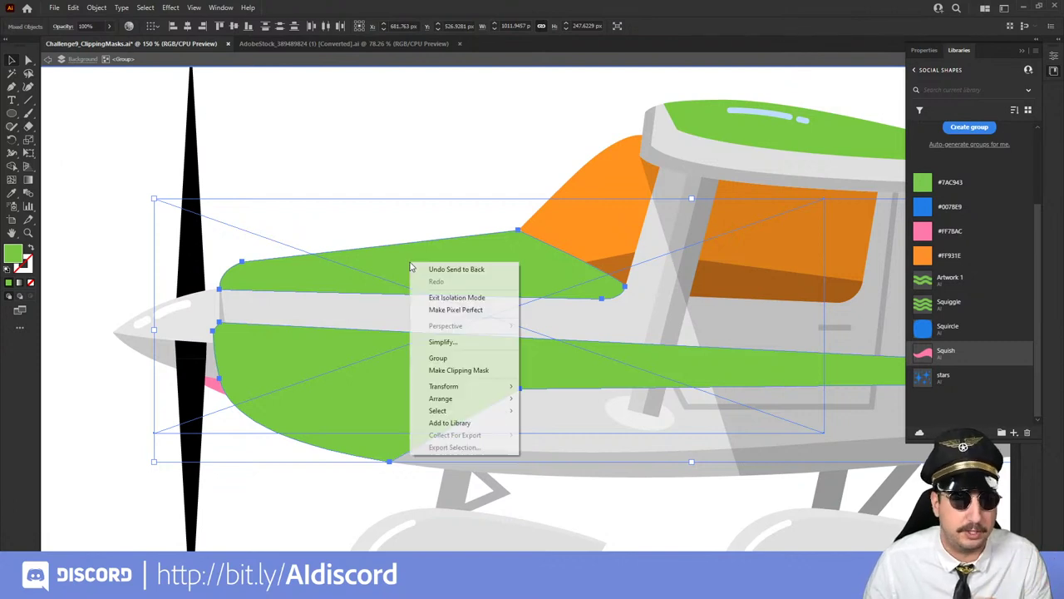
left_click(460, 371)
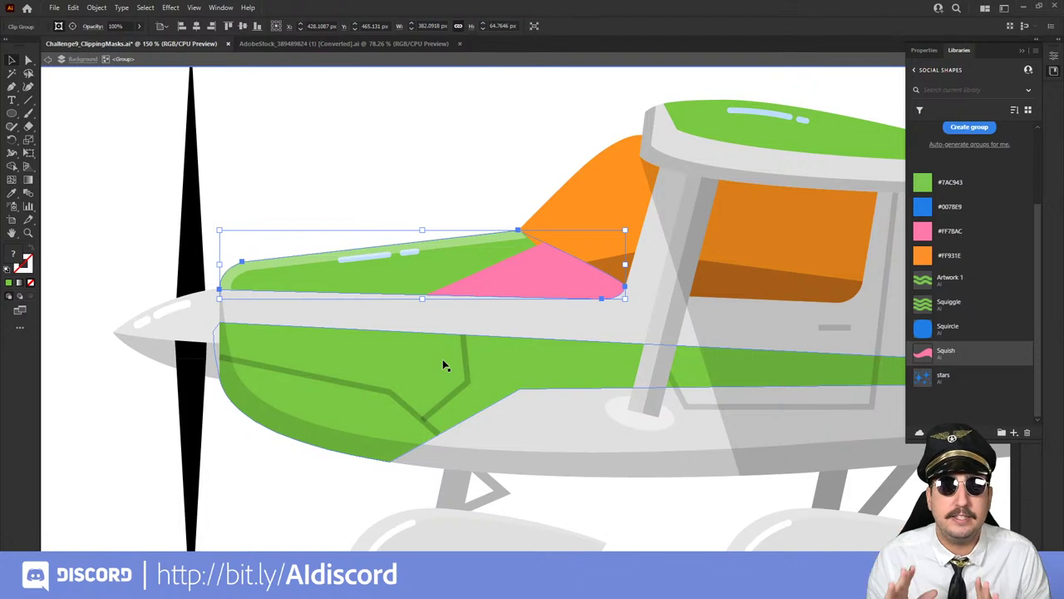
key("ctrl+z")
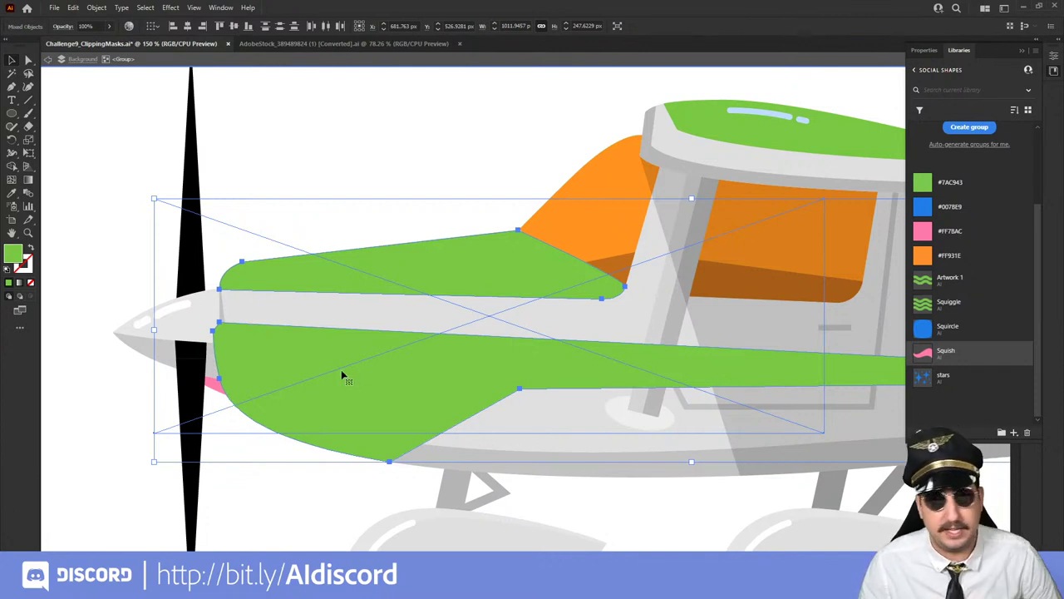
left_click(321, 161)
- Merge the upper and lower green nose panels into a single compound path
left_click(415, 268)
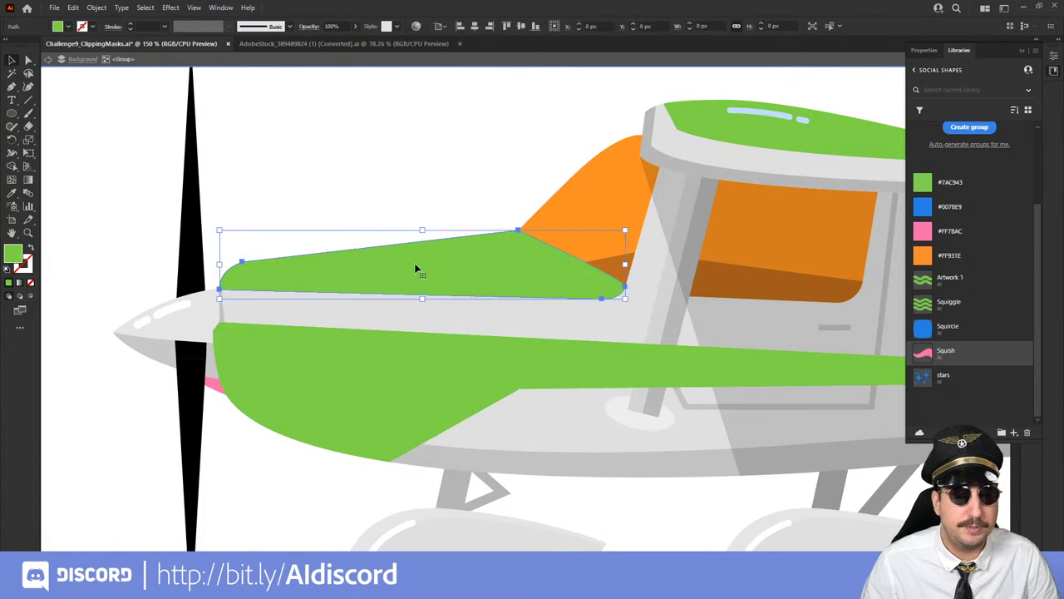
left_click(363, 364, "shift")
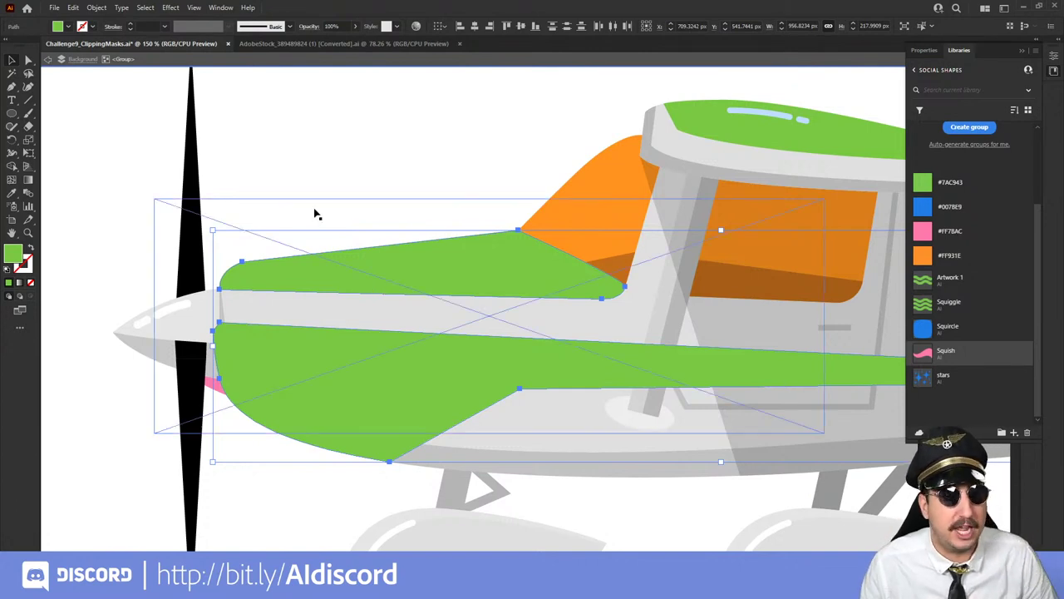
left_click(97, 9)
mouse_move(181, 413)
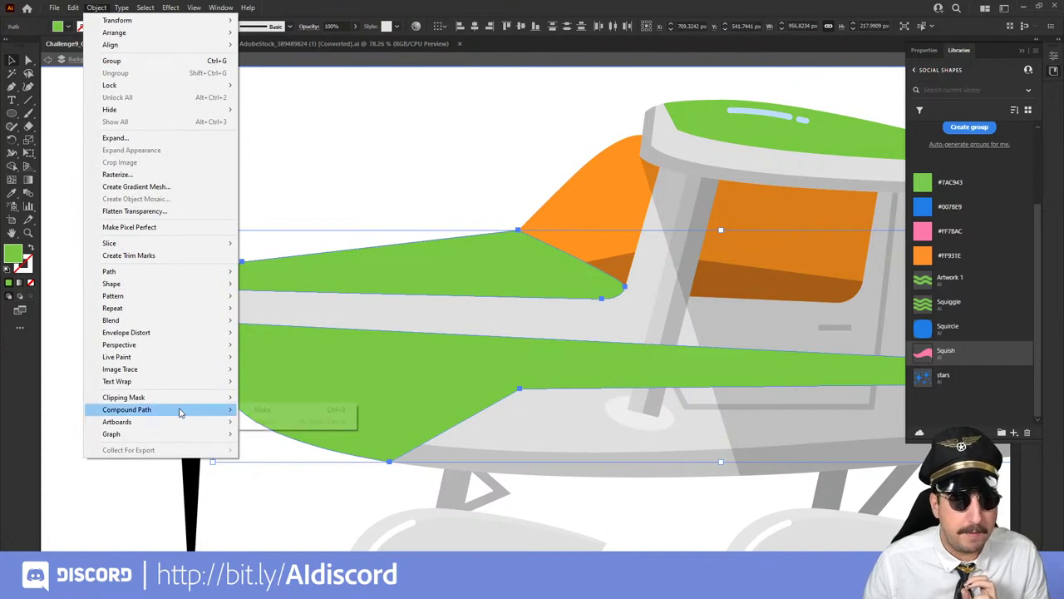
left_click(265, 410)
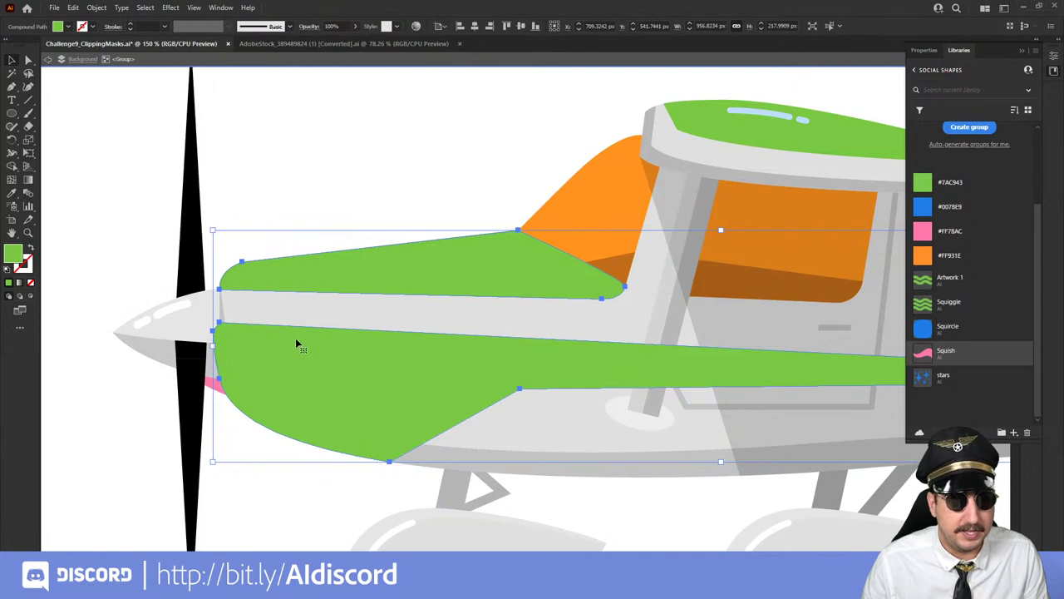
- Clip the pink Squish wave inside the green compound nose panels with a clipping mask
left_click_drag(271, 348, 226, 420)
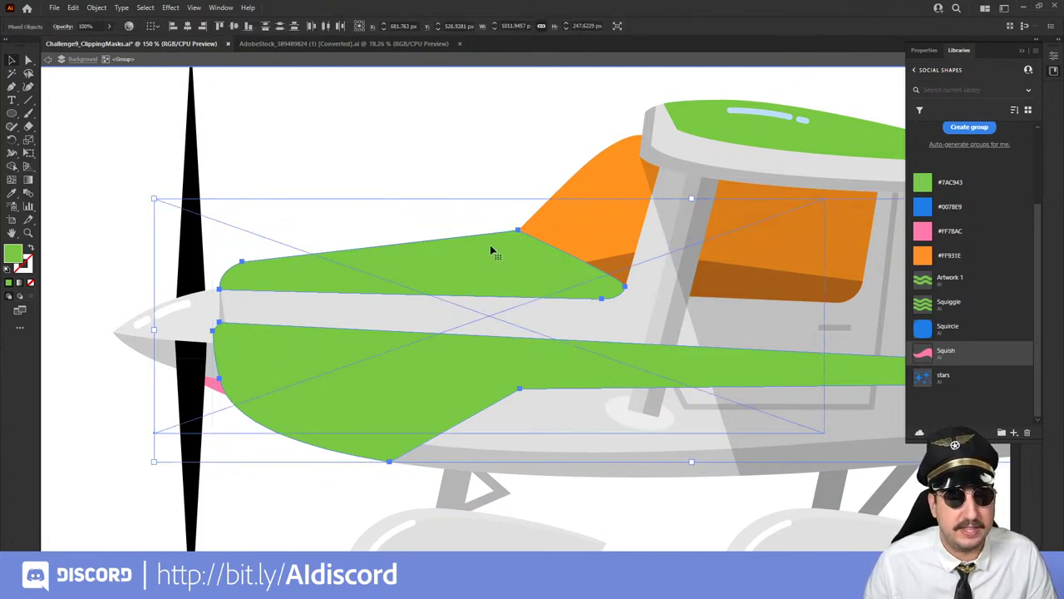
right_click(429, 252)
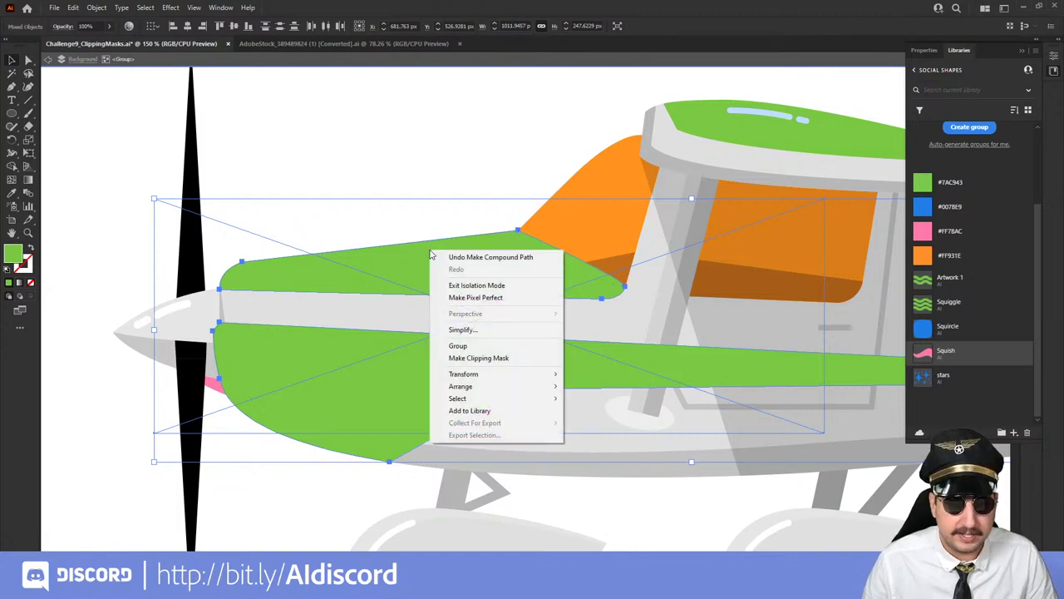
left_click(480, 359)
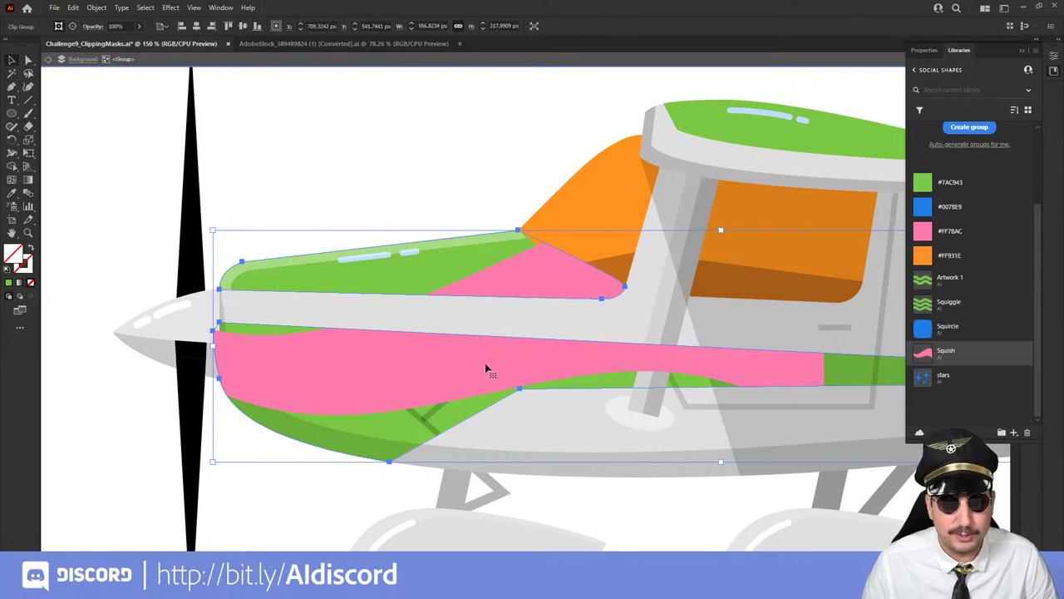
- Send the clipped pink nose wrap to the back so the panel lines show above it
key("z")
left_click(527, 283)
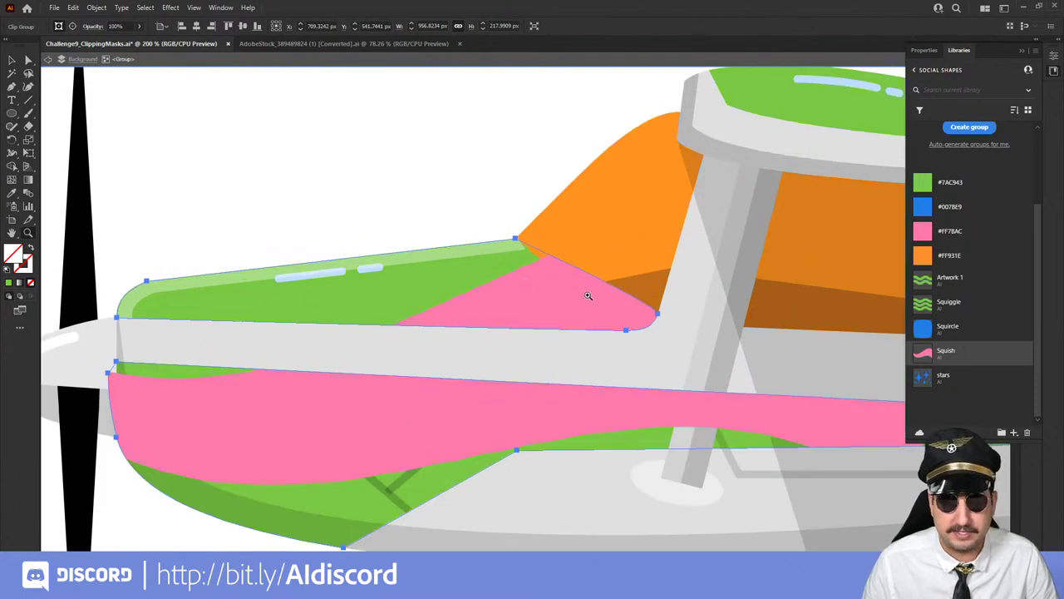
key("v")
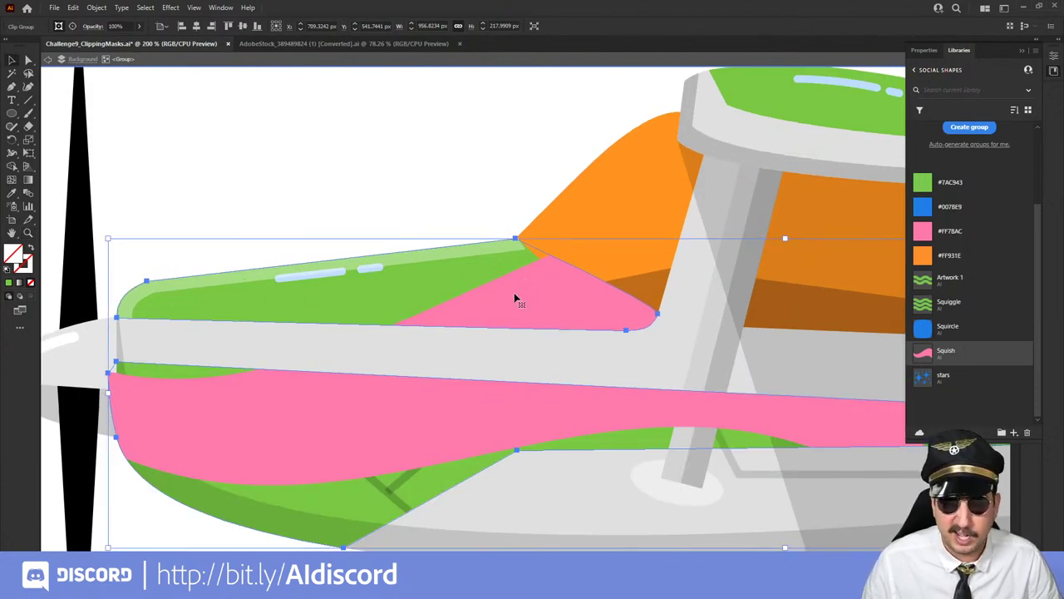
right_click(515, 298)
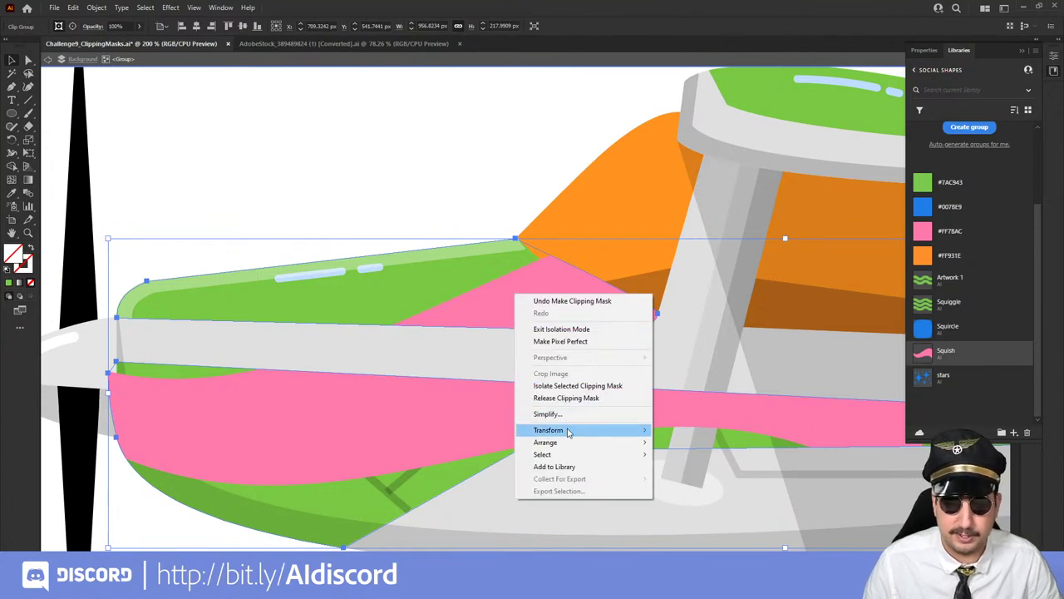
mouse_move(626, 430)
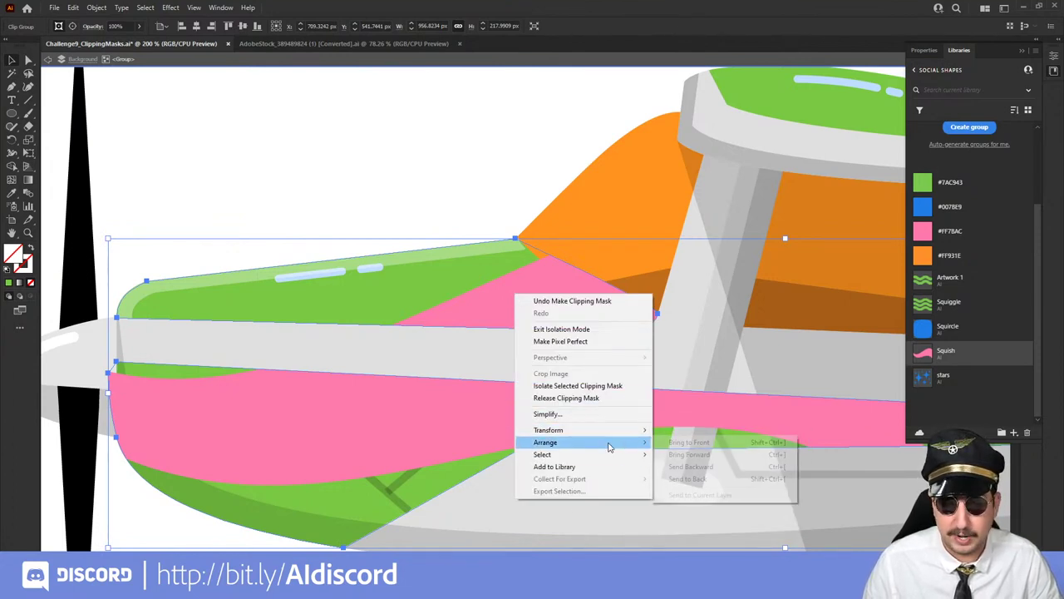
left_click(709, 480)
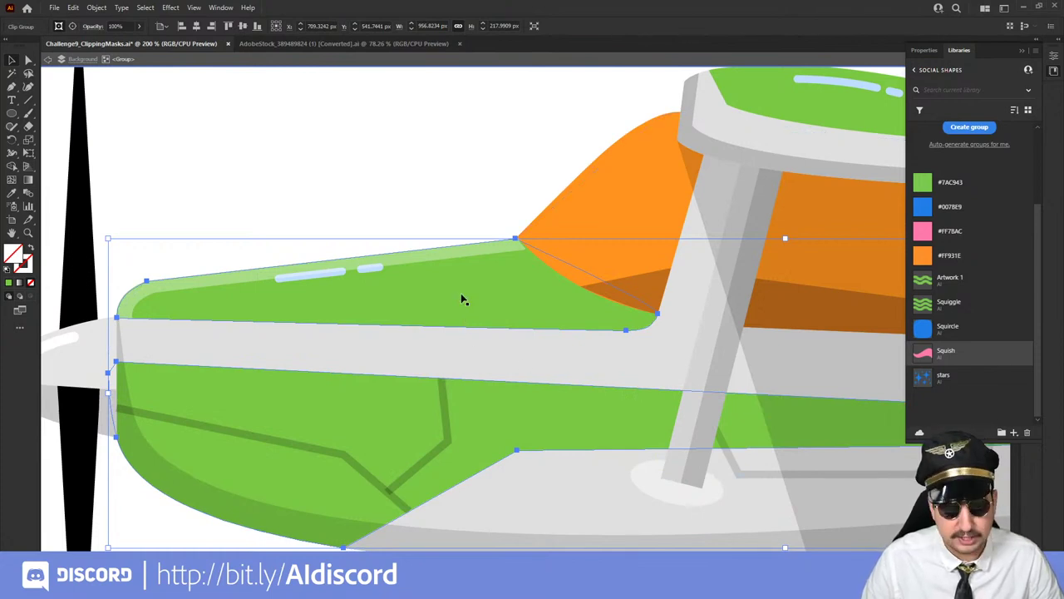
key("a")
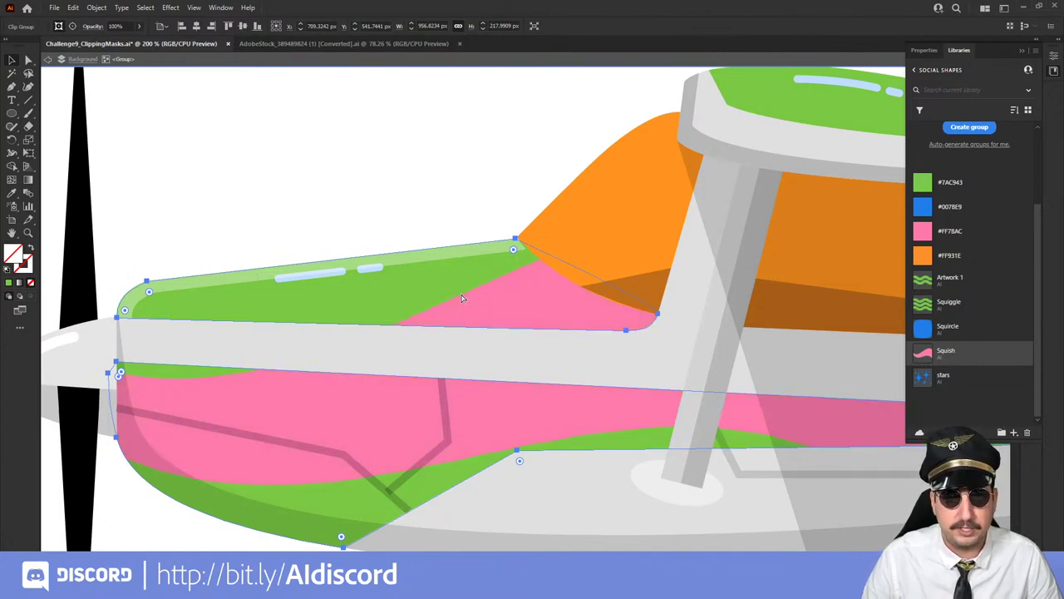
key("v")
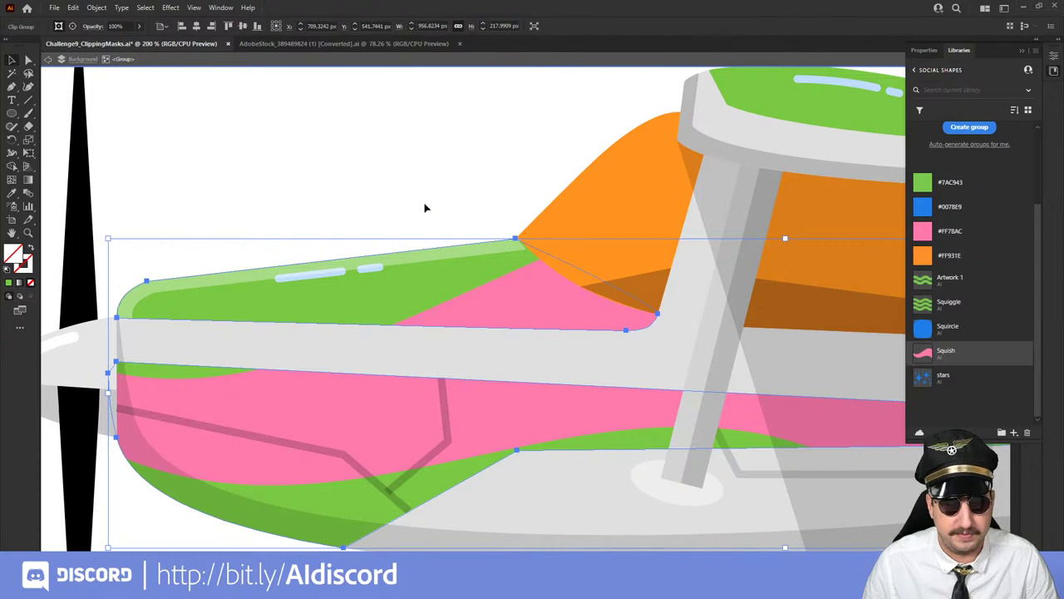
scroll(582, 325, "down", 4)
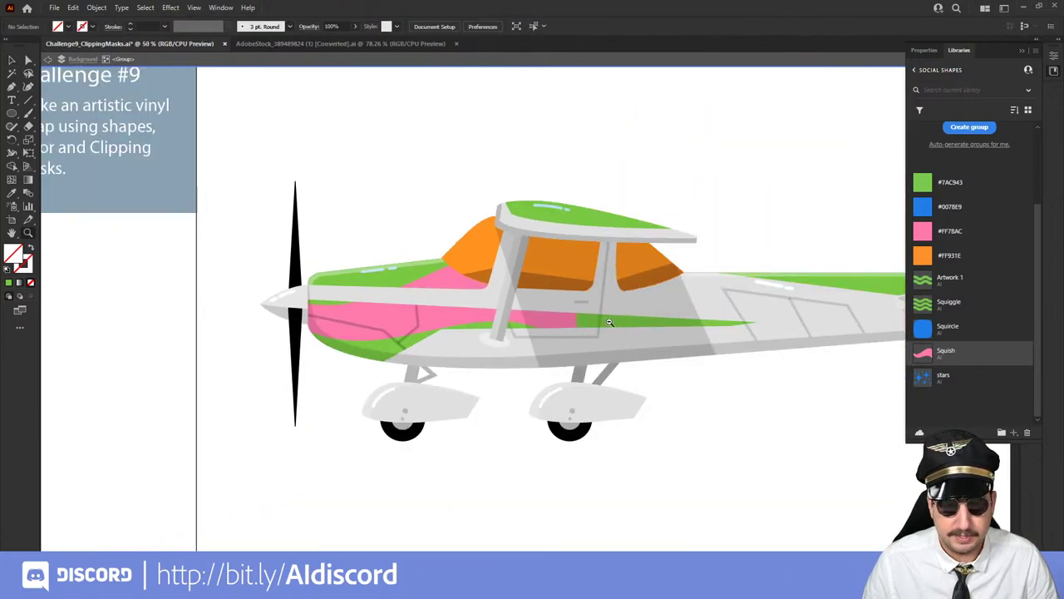
- Isolate the nose clip group and select the pink artwork inside it
scroll(609, 323, "down", 1)
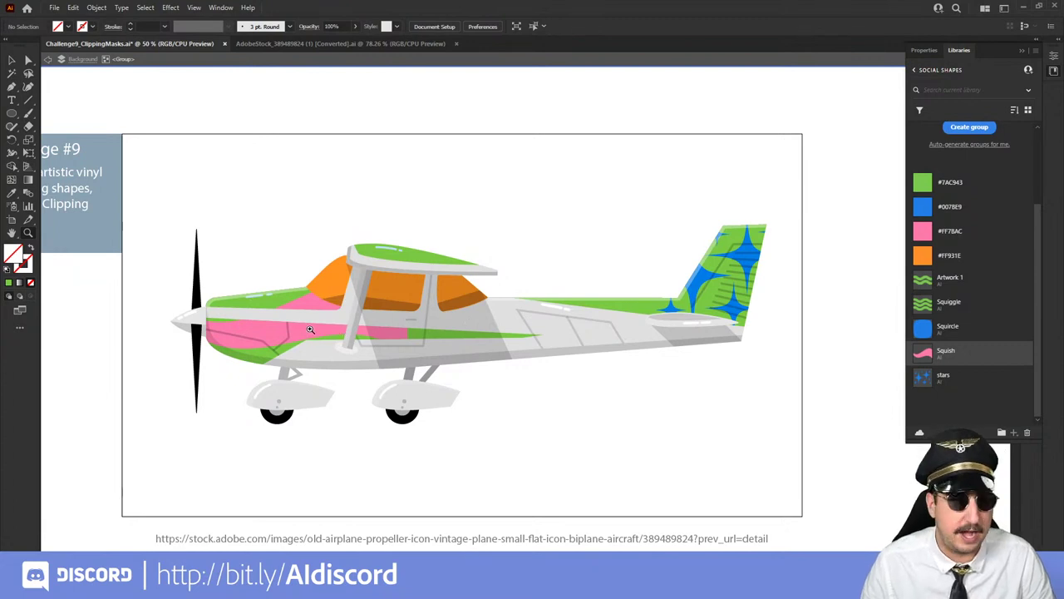
left_click(338, 332)
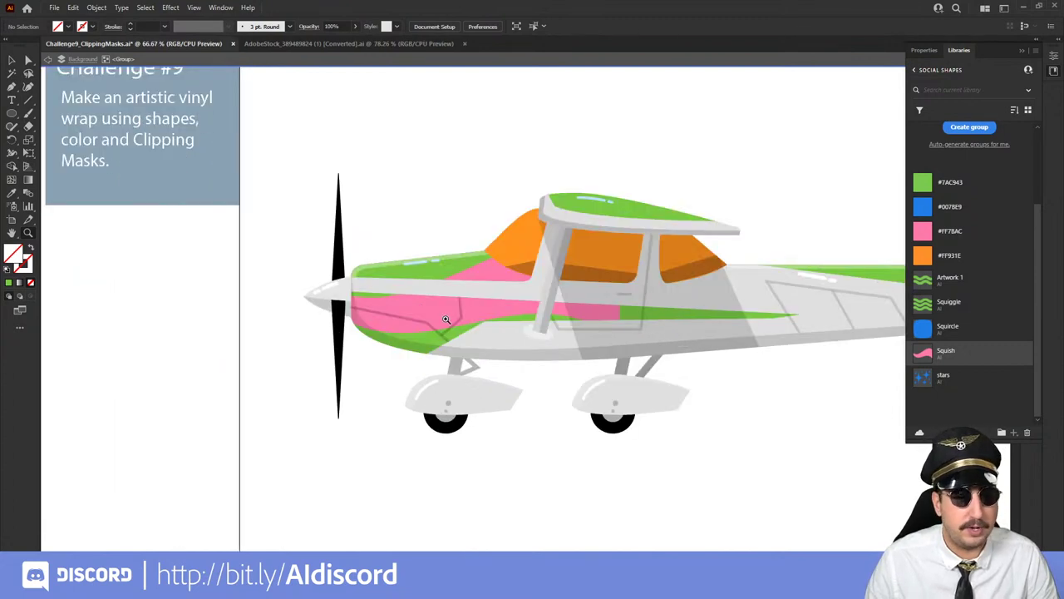
key("ctrl+equal")
key("v")
left_click(374, 333)
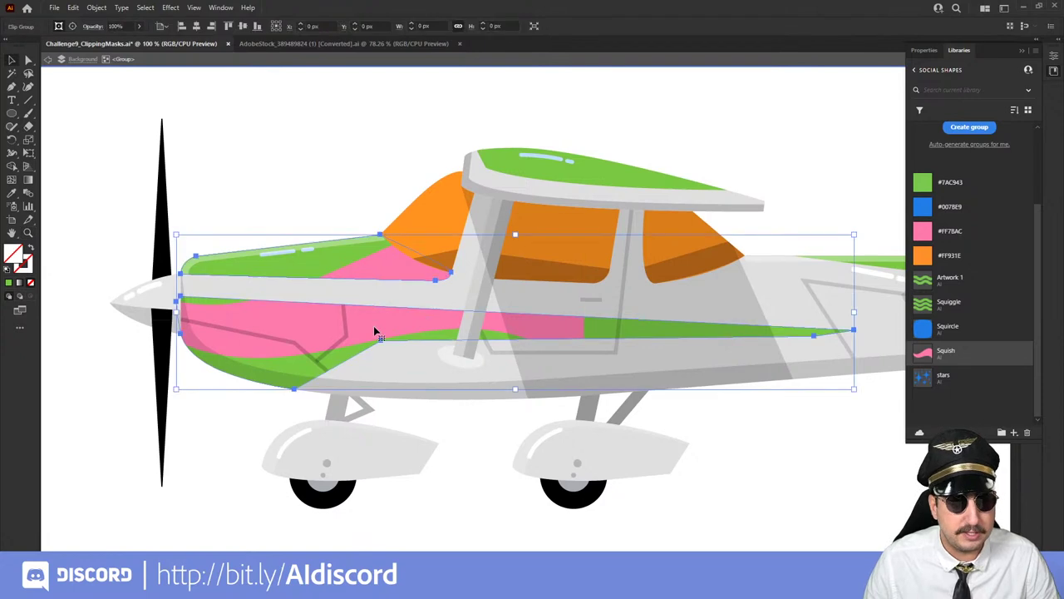
key("ctrl+shift+a")
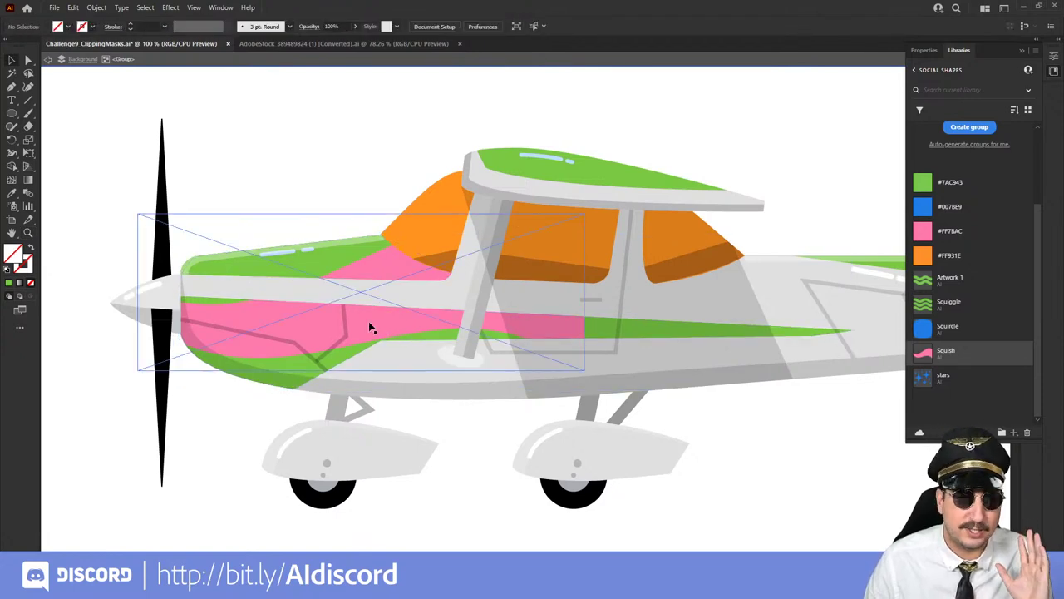
left_click(370, 327)
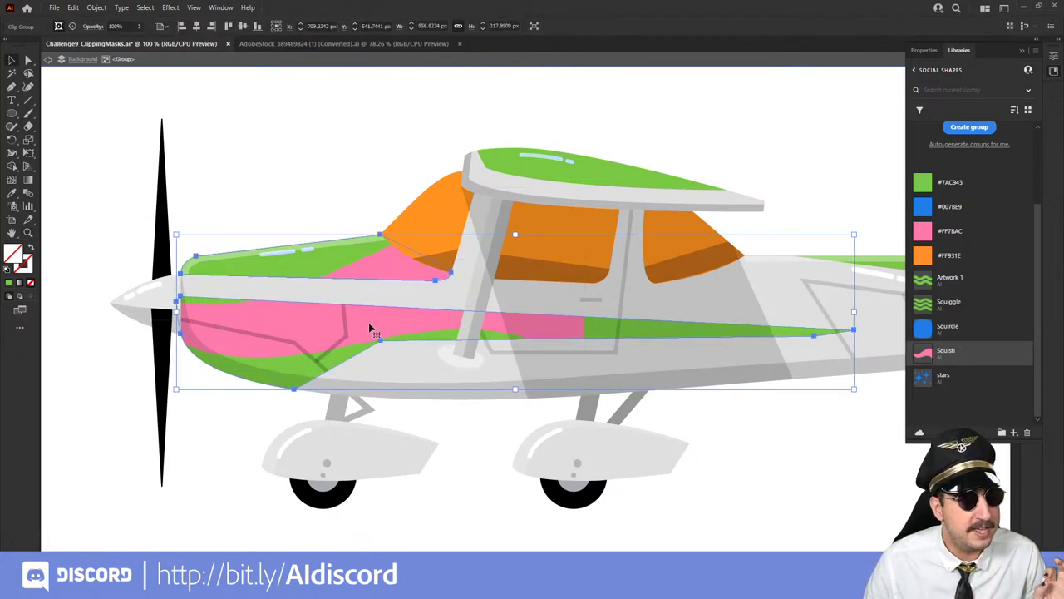
double_click(370, 326)
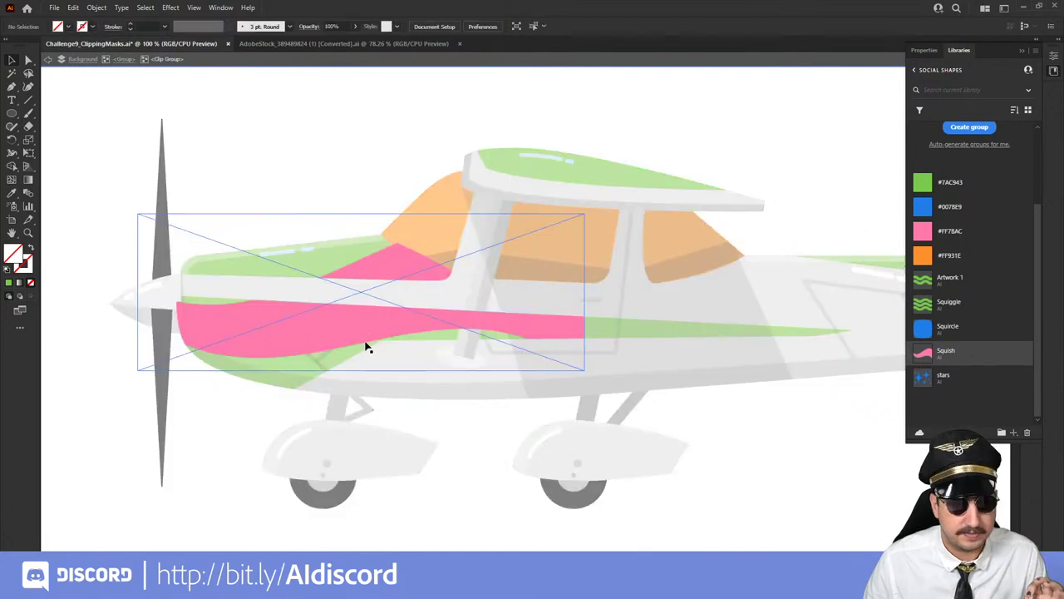
left_click(378, 322)
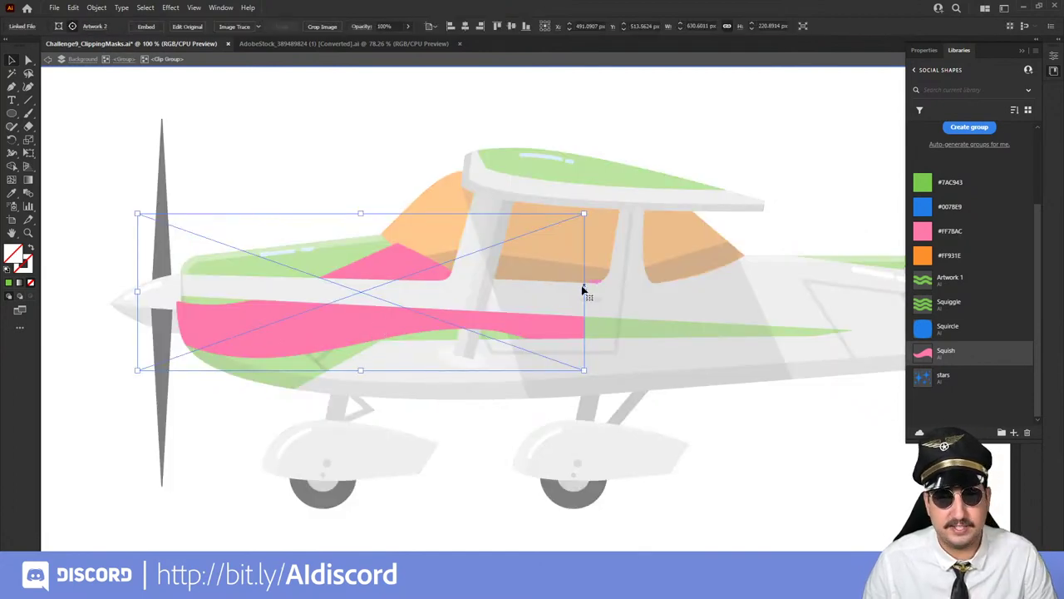
- Stretch the pink artwork toward the tail and reshape it to about 1025 × 207 px
left_click_drag(585, 291, 863, 274)
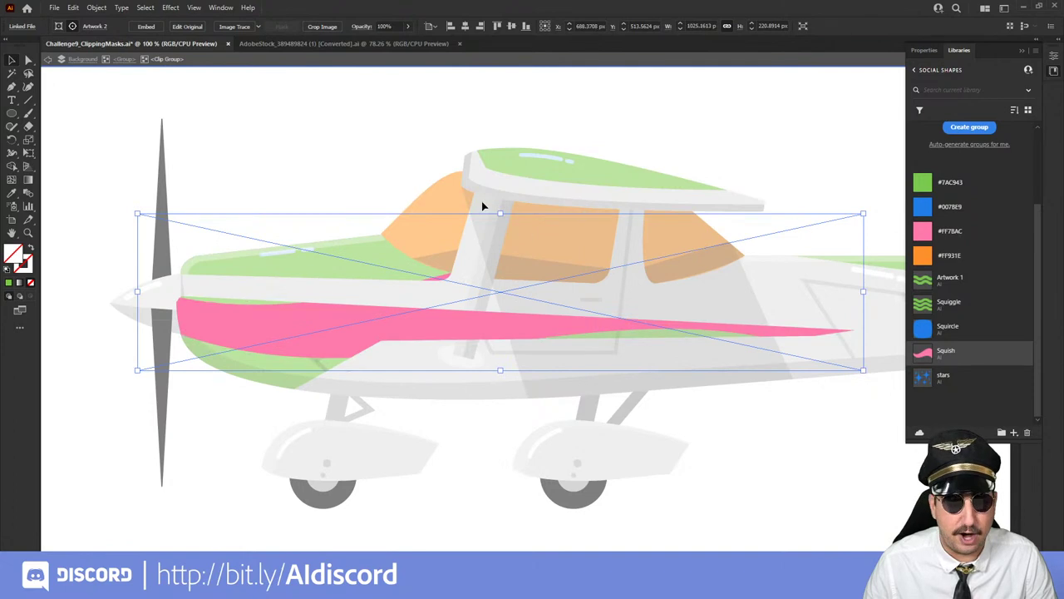
left_click_drag(499, 214, 501, 249)
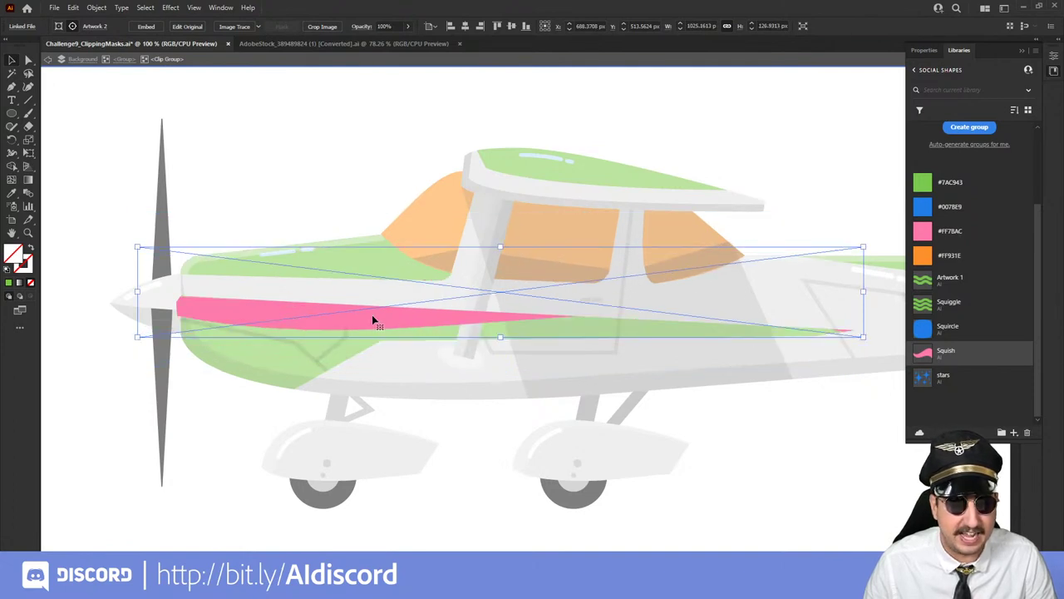
left_click_drag(372, 314, 369, 322)
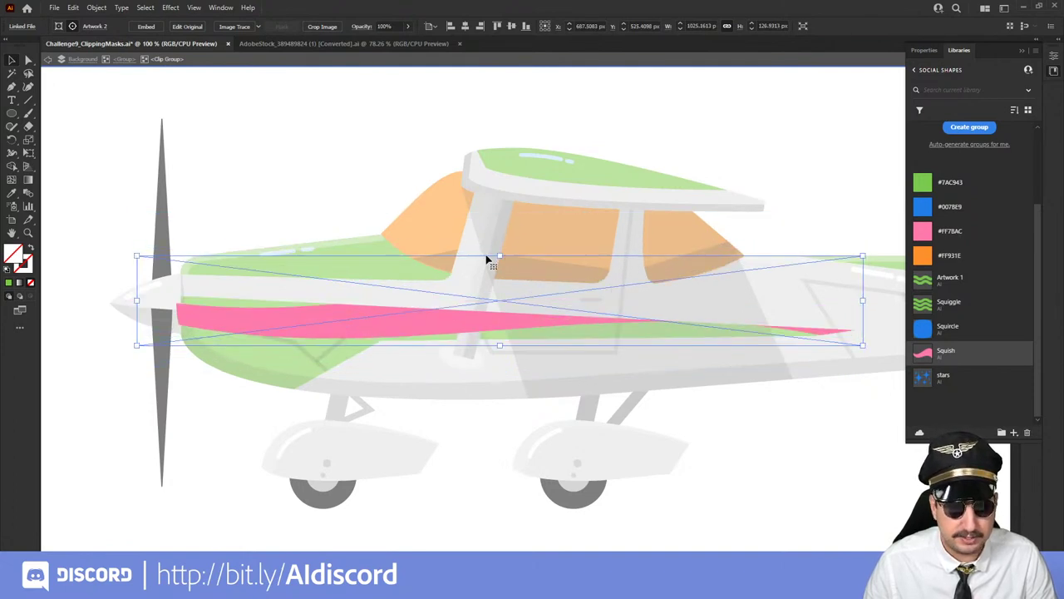
left_click_drag(499, 256, 499, 222)
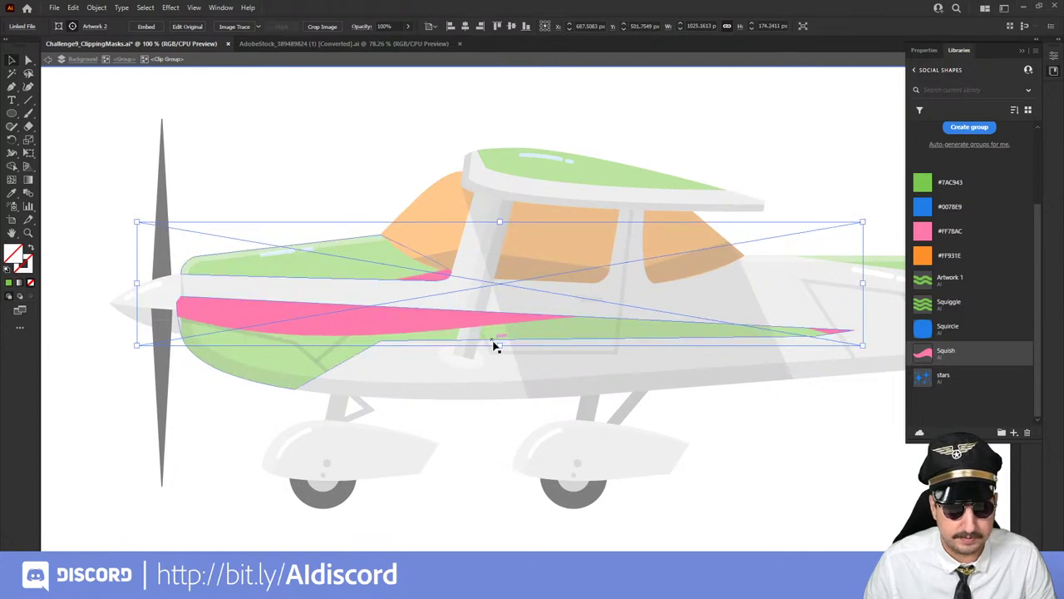
left_click_drag(499, 344, 497, 365)
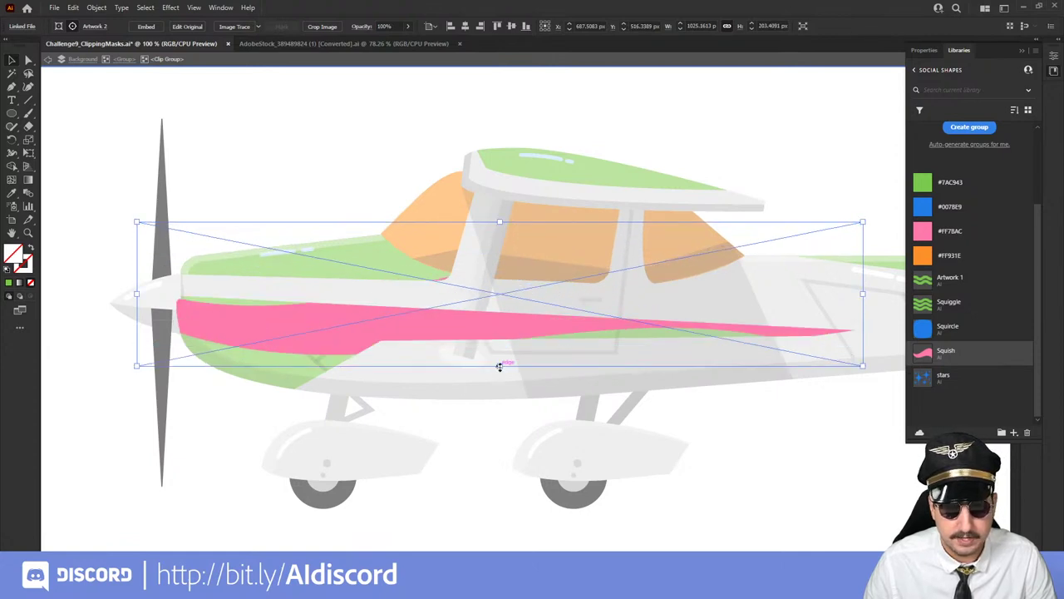
left_click_drag(503, 365, 502, 362)
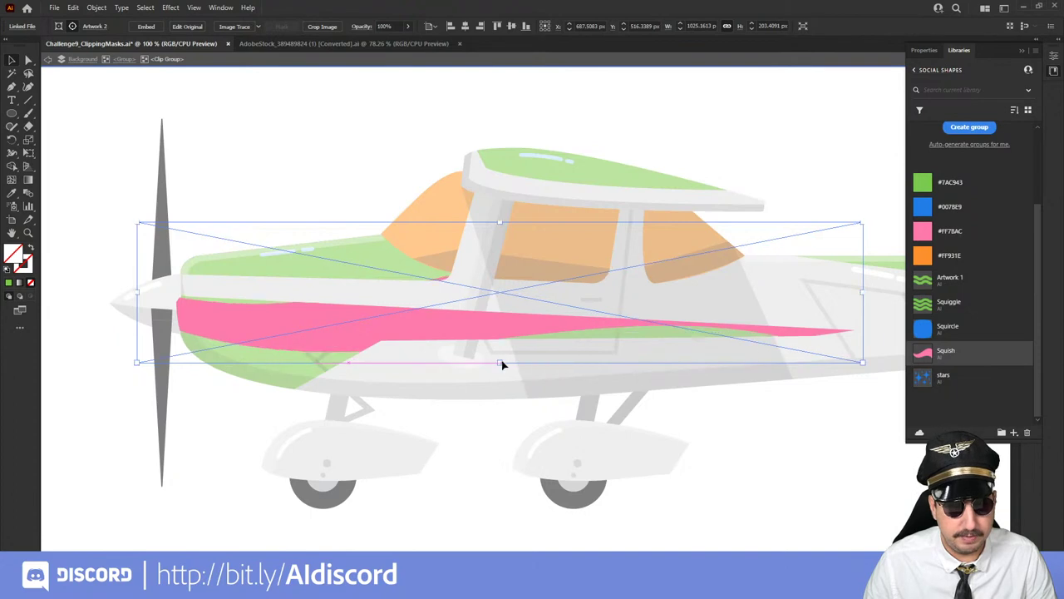
left_click_drag(499, 222, 499, 236)
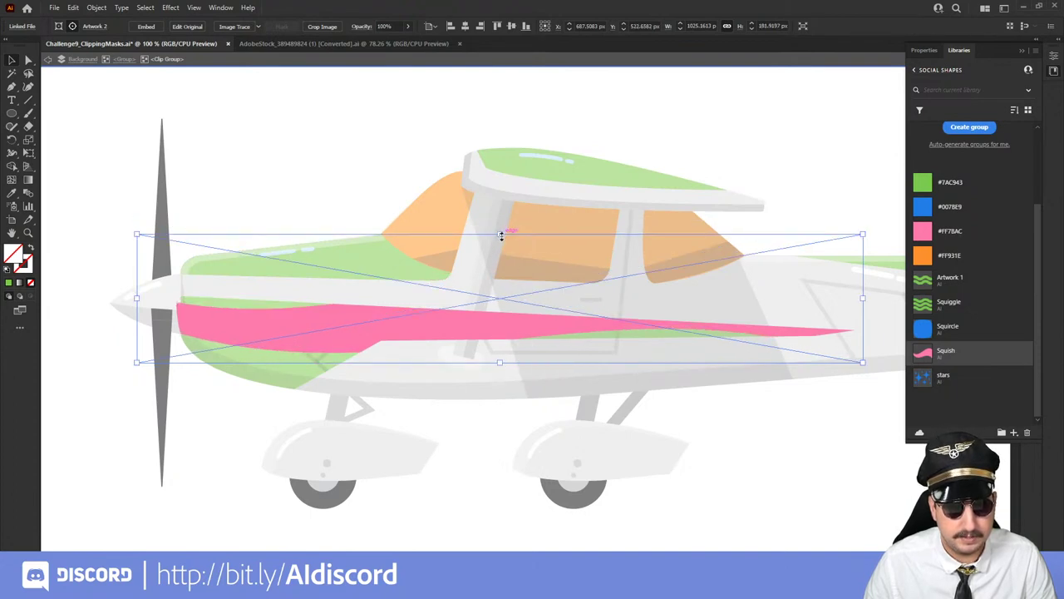
left_click_drag(500, 235, 499, 202)
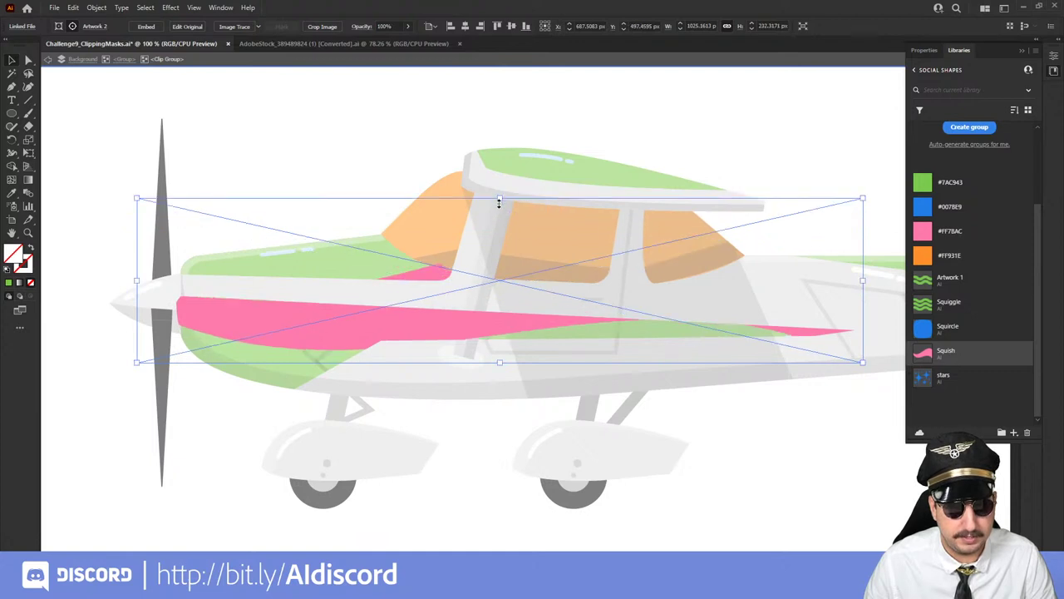
key("ctrl+z")
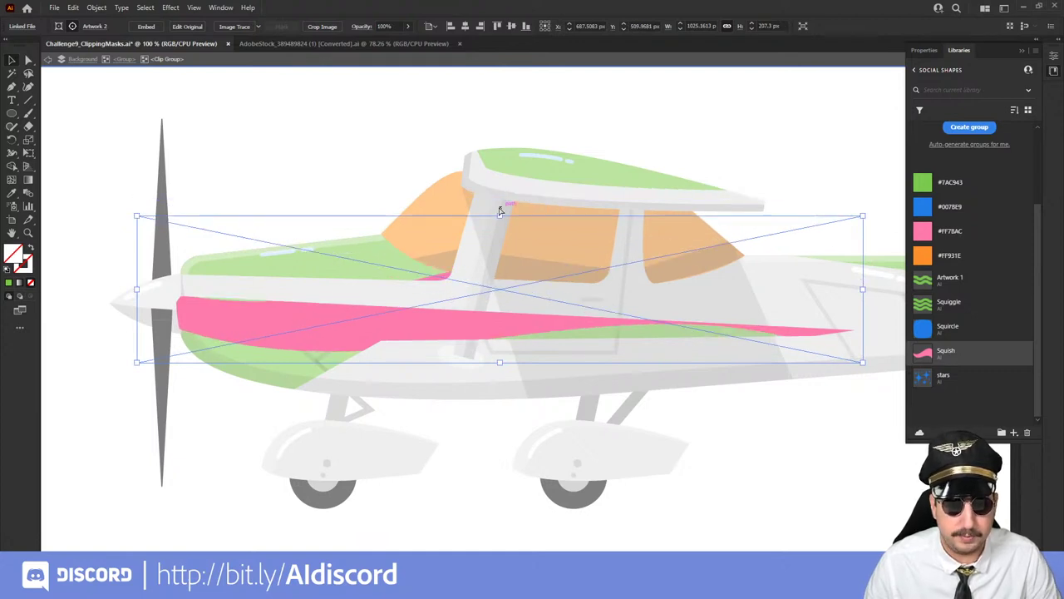
left_click(371, 158)
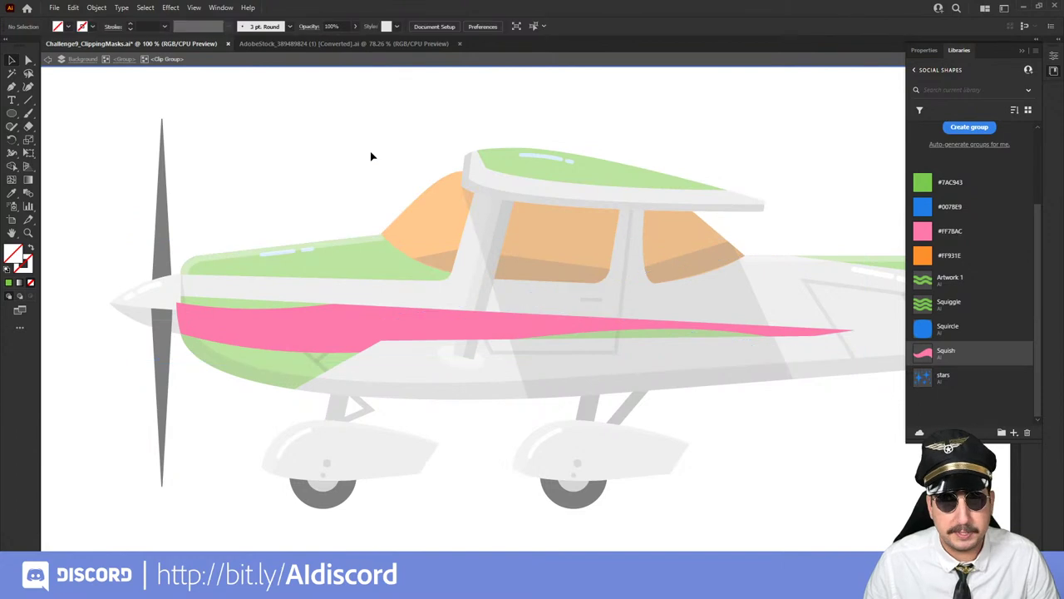
- Fill the Squish library shape with blue #0078E9 so the plane's nose wave turns blue
double_click(367, 164)
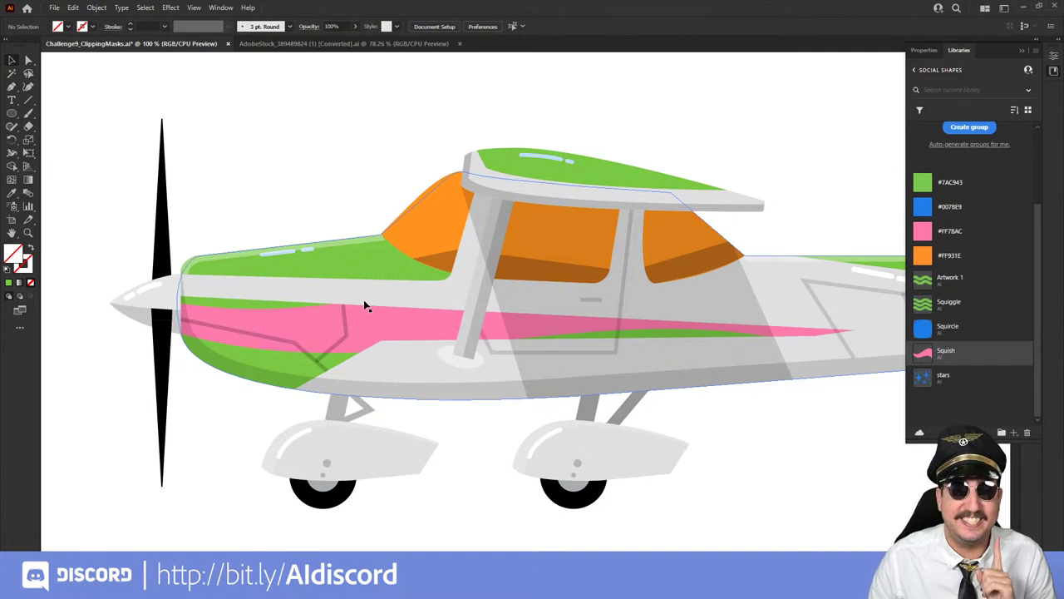
double_click(925, 356)
left_click(558, 358)
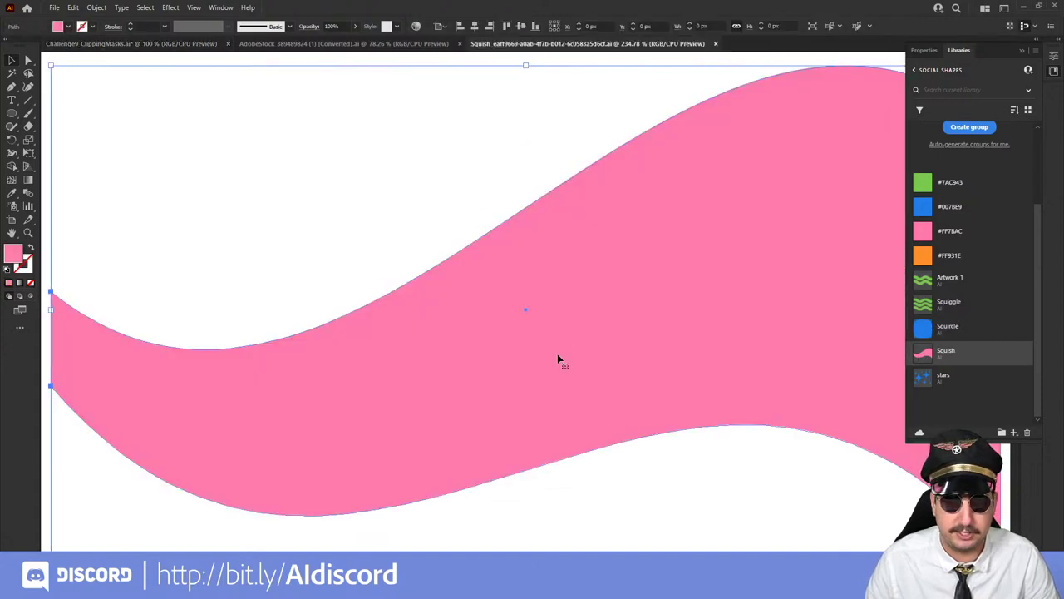
left_click(940, 207)
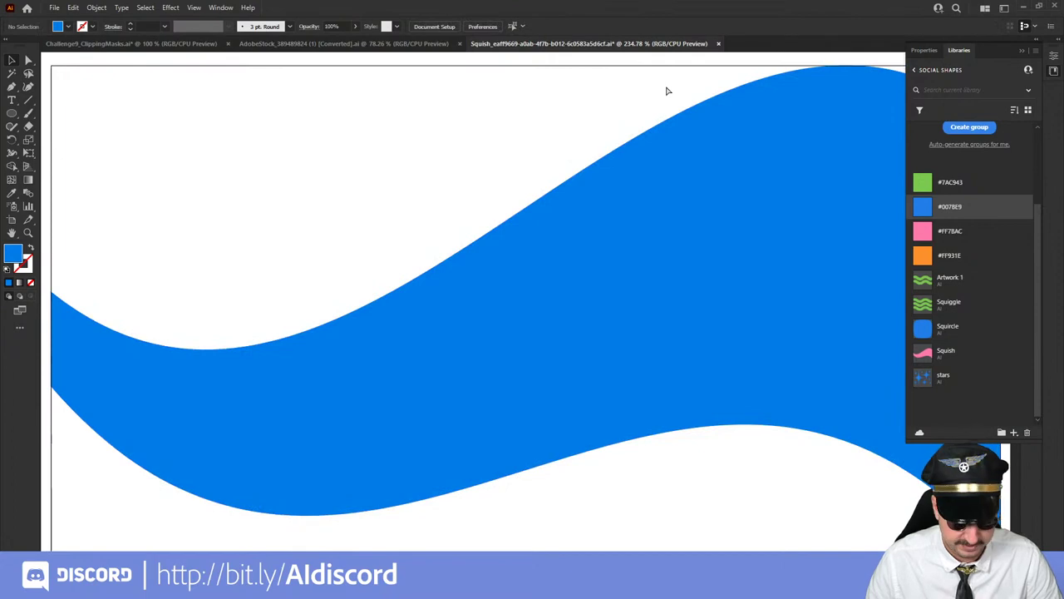
left_click(718, 43)
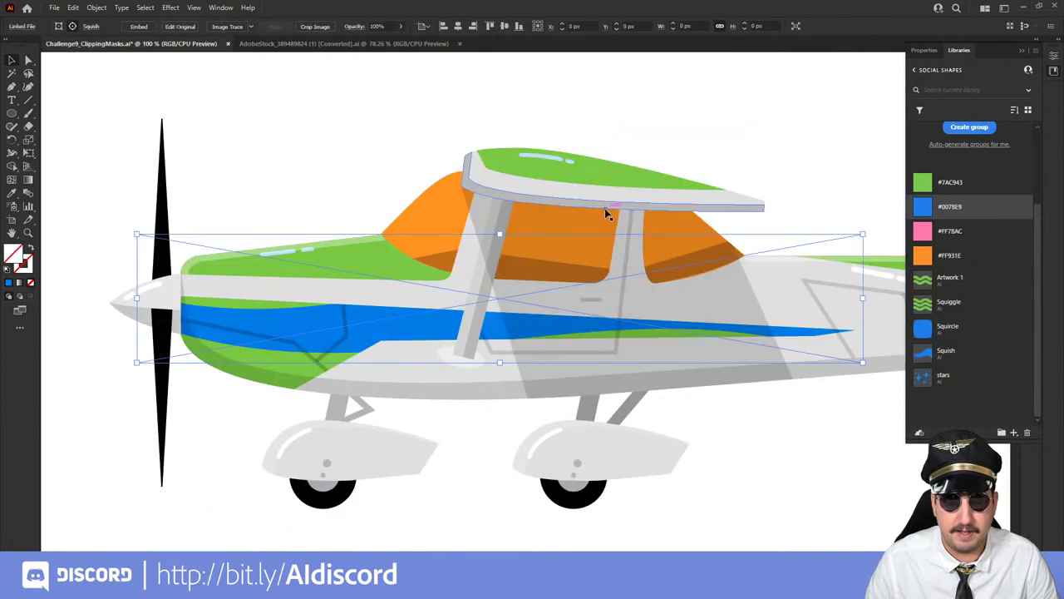
left_click(382, 149)
key("ctrl+minus")
key("ctrl+minus")
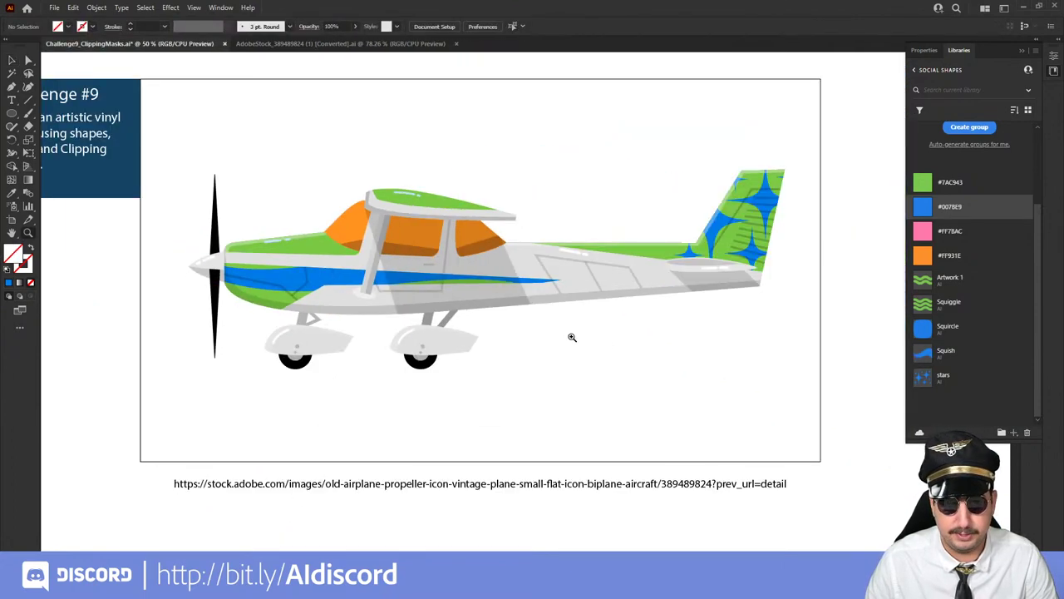
- Duplicate the whole airplane and move the copy above the original artboard
left_click_drag(528, 339, 560, 413)
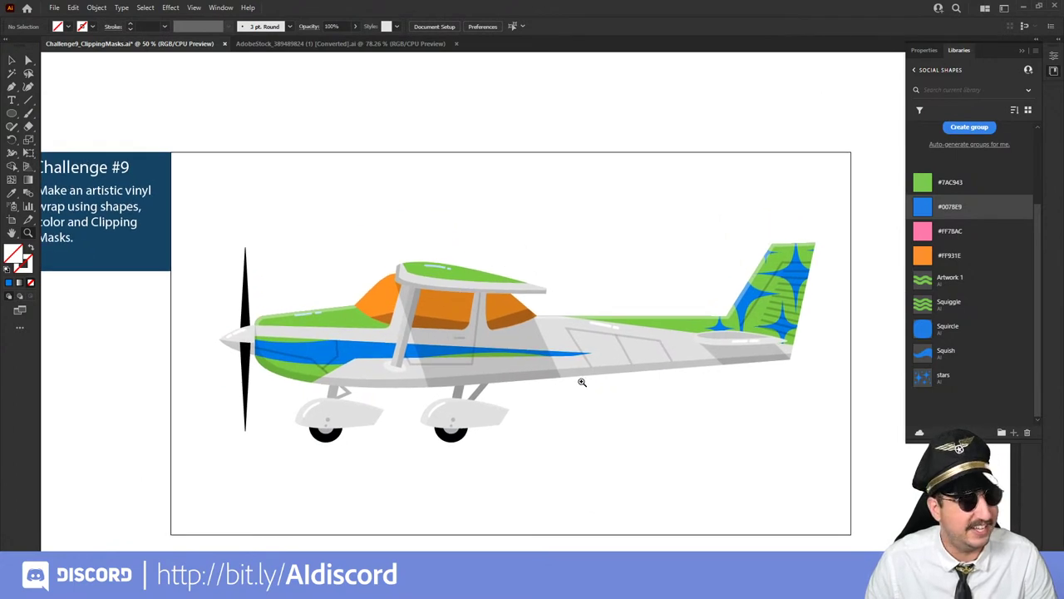
left_click(613, 317, "alt")
key("v")
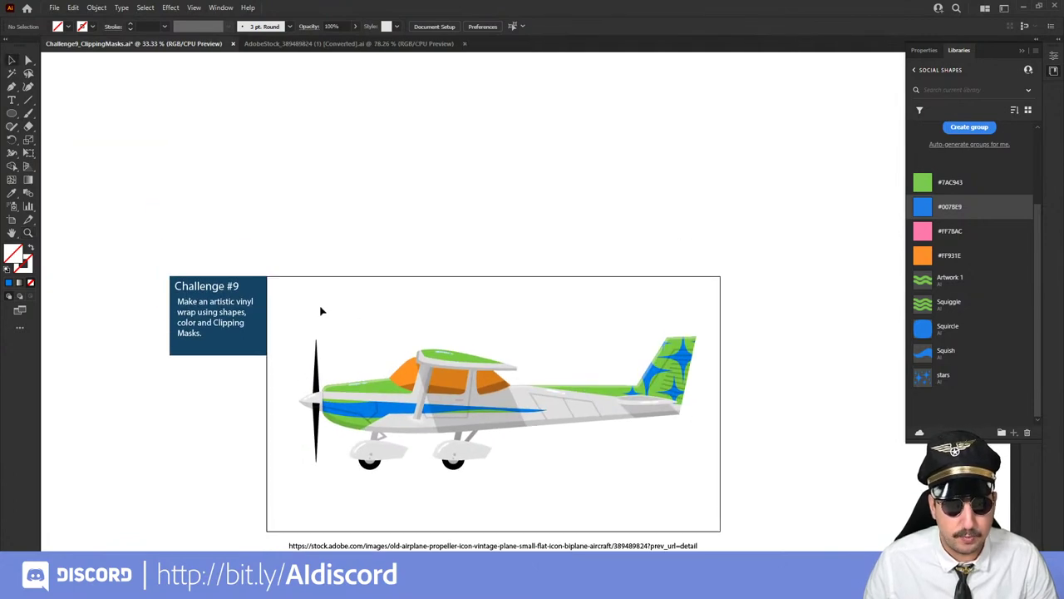
left_click_drag(301, 317, 715, 485)
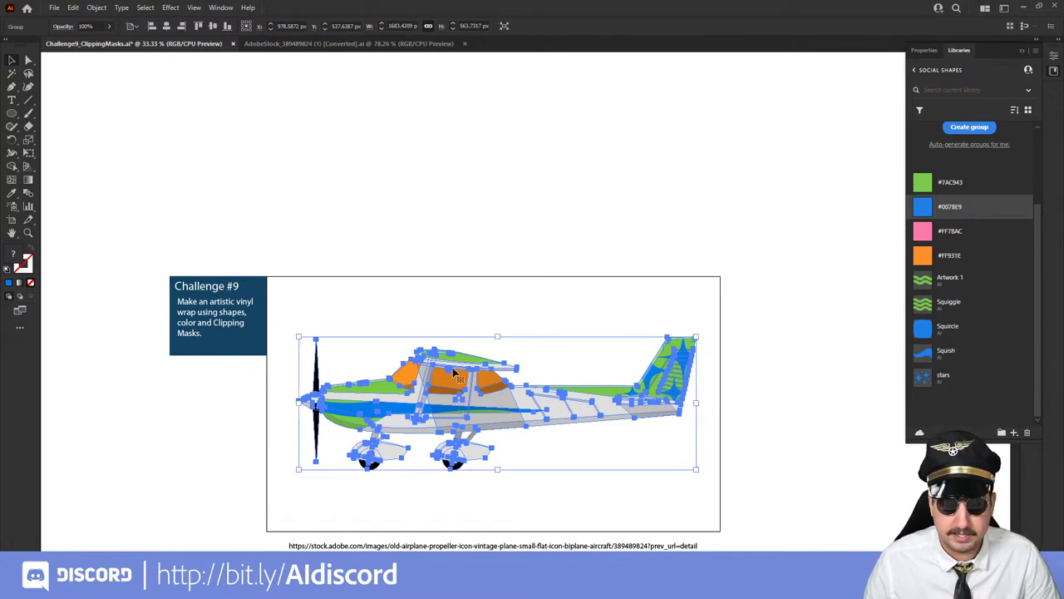
key("ctrl+v")
left_click_drag(521, 315, 541, 185)
left_click(388, 104)
- Zoom in on the top airplane and switch from Libraries to the document Swatches list
left_click(484, 193)
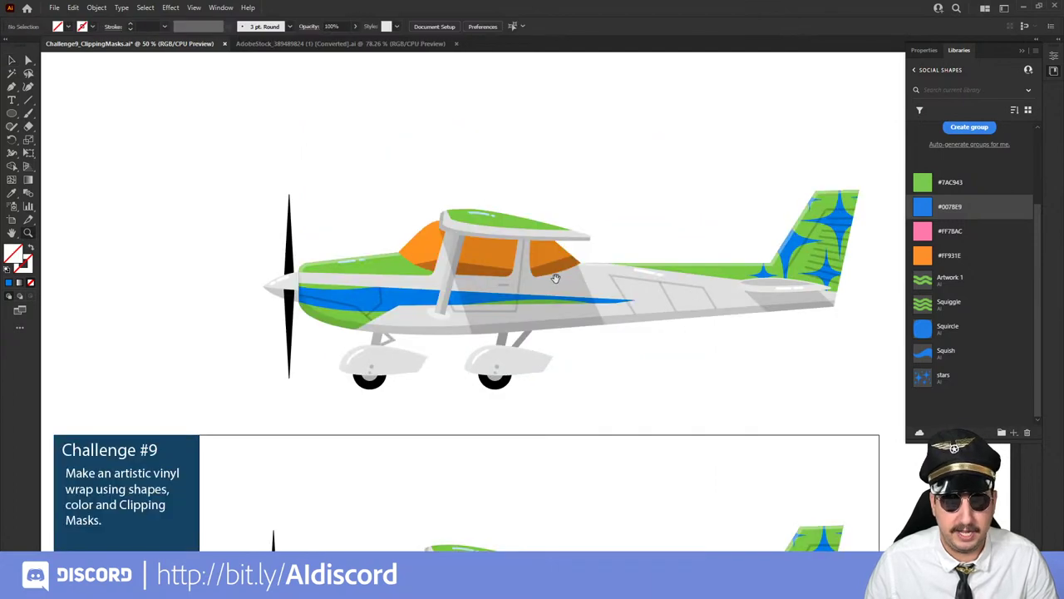
left_click(517, 263)
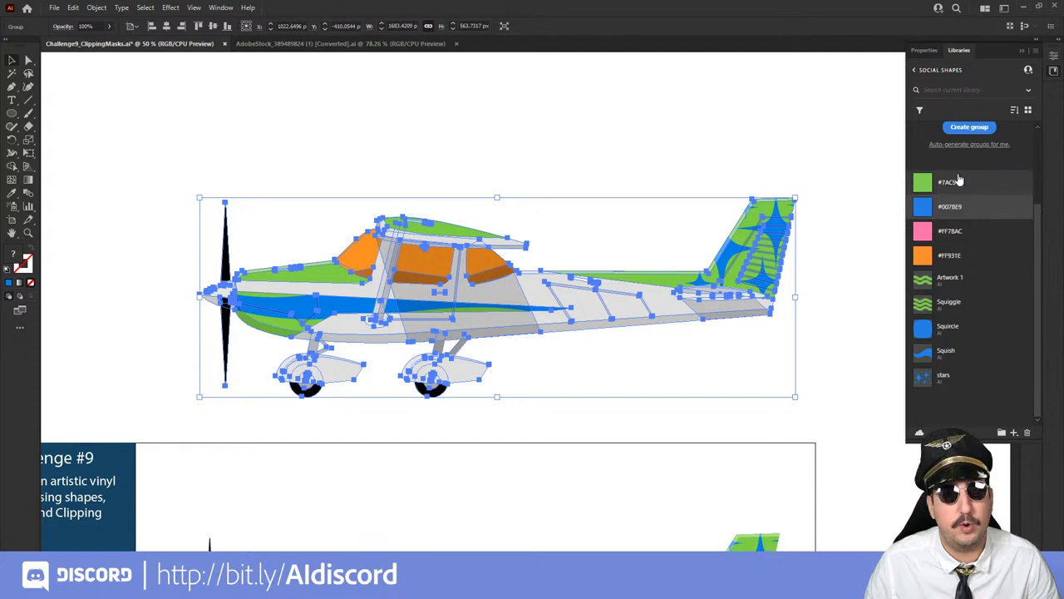
left_click(1053, 72)
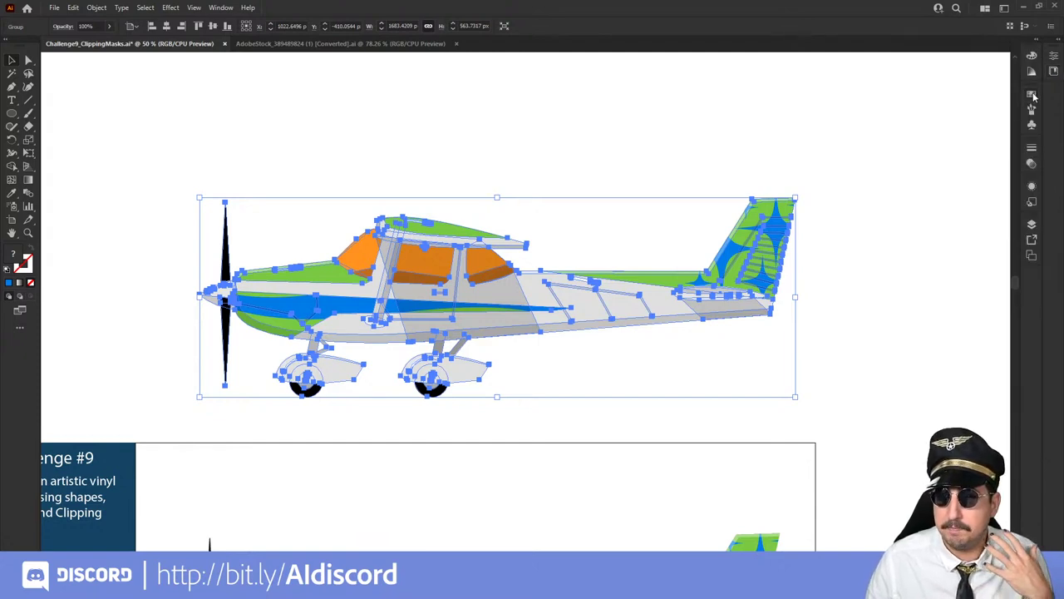
left_click(1031, 95)
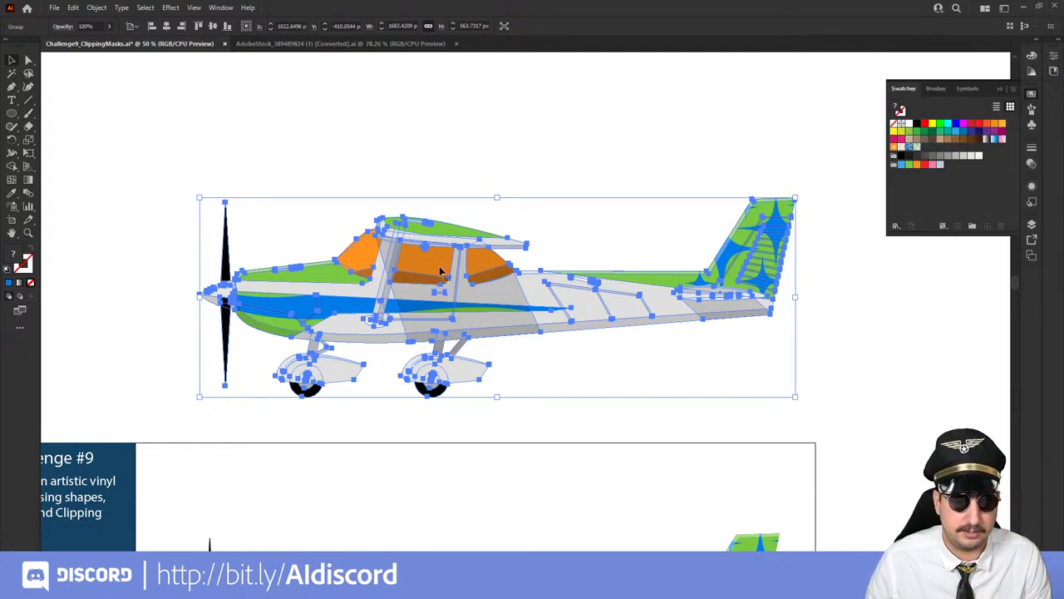
left_click(554, 228)
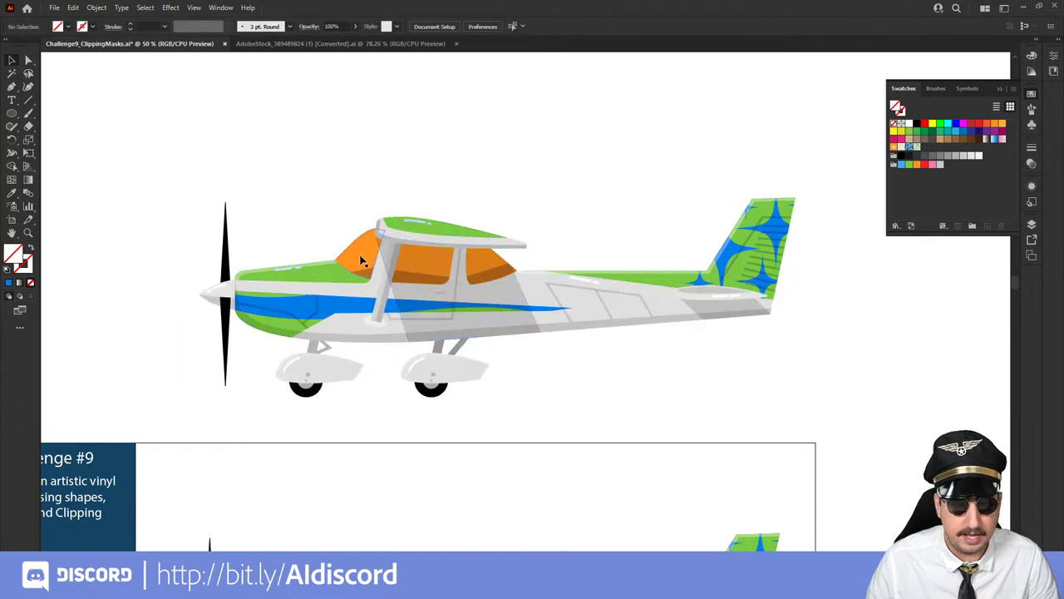
- Draw a roughly 143.8 px square above the copied plane with the Rectangle tool
key("m")
left_click_drag(330, 119, 386, 170)
key("v")
left_click(407, 157)
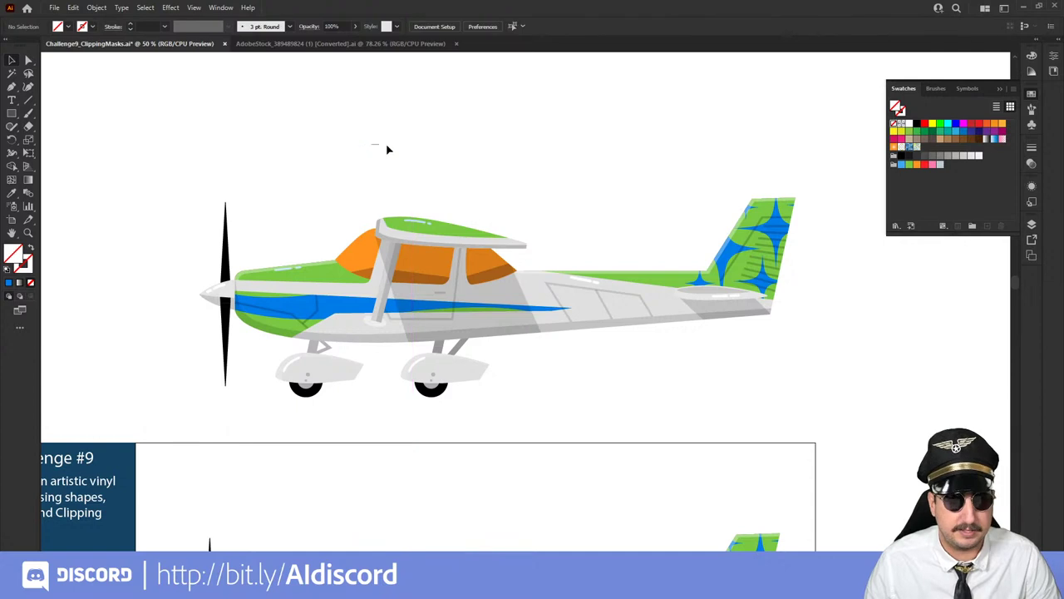
left_click(386, 149)
- Fill the square green #7AC943 and add copies filled blue #0078E9, pink #FF78AC and orange #FF931E
left_click(1055, 74)
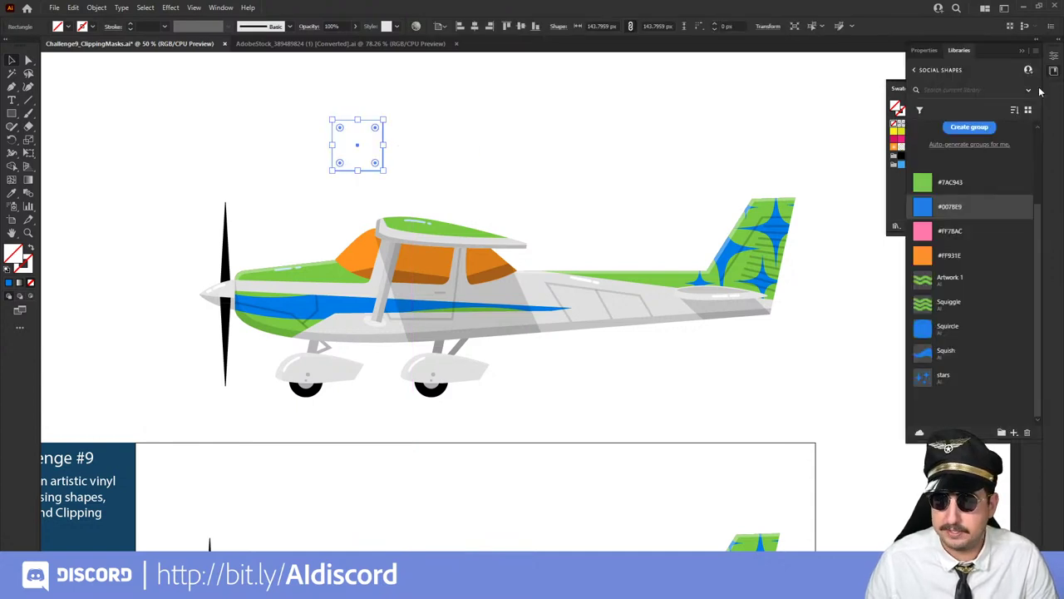
left_click(929, 182)
left_click(386, 165)
left_click_drag(373, 149, 437, 150)
left_click(922, 208)
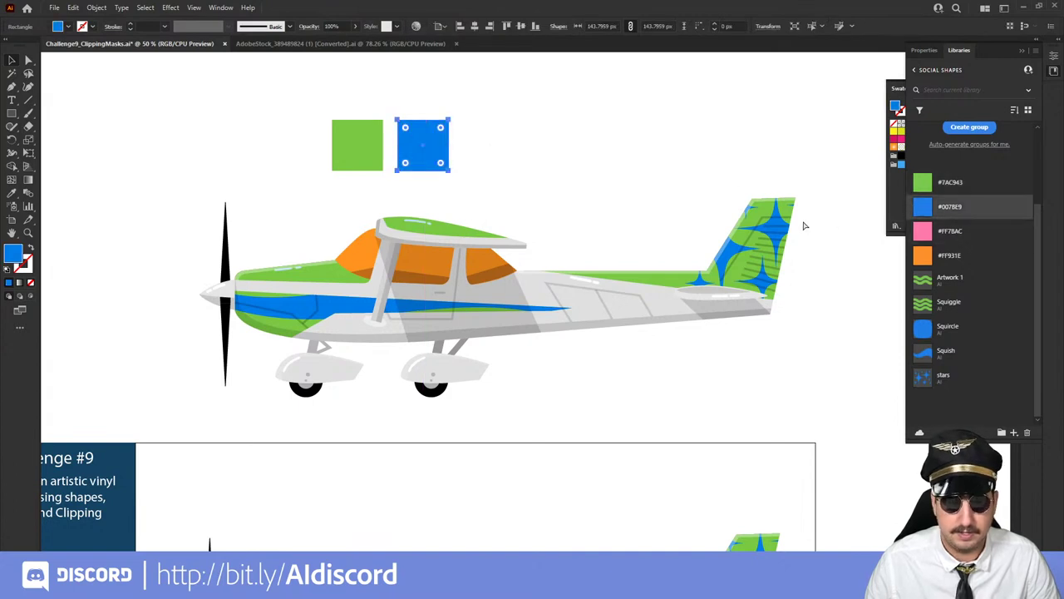
key("ctrl+d")
left_click(923, 231)
key("ctrl+d")
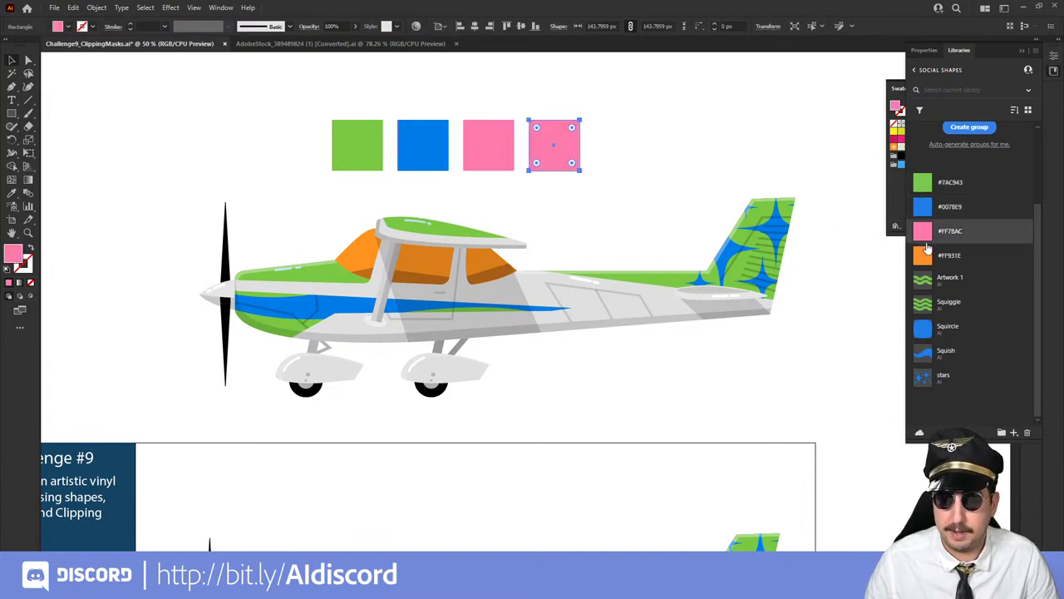
left_click(924, 255)
left_click_drag(582, 121, 353, 150)
left_click(1052, 73)
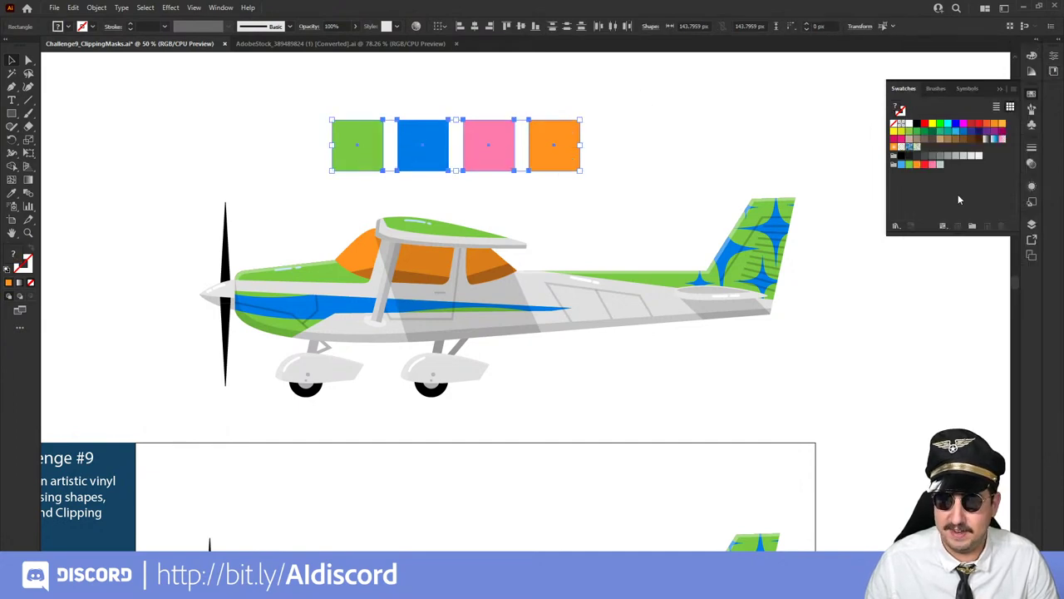
- Save the square colours as Color Group 1, then start Recolor Artwork on the selected top airplane
left_click(972, 227)
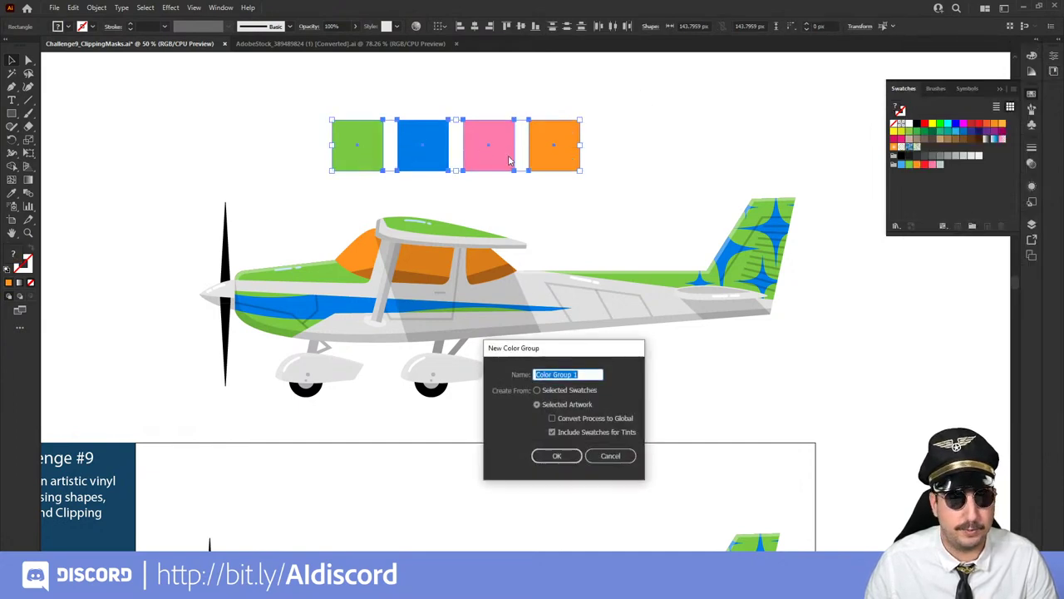
left_click(559, 456)
left_click_drag(146, 203, 825, 400)
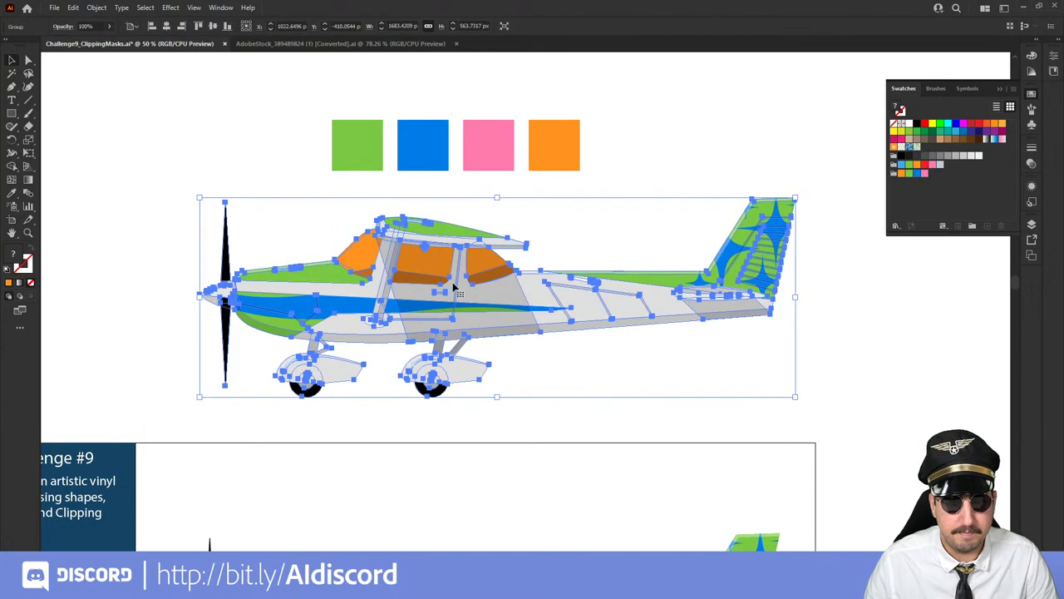
key("ctrl+=")
scroll(530, 387, "up", 2)
left_click_drag(531, 387, 515, 356)
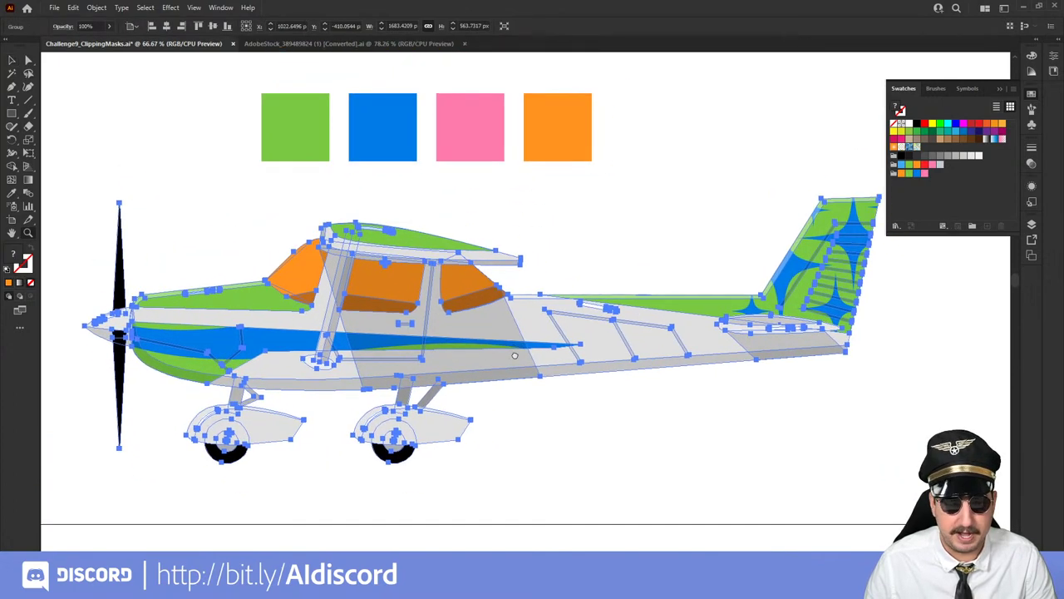
left_click(74, 8)
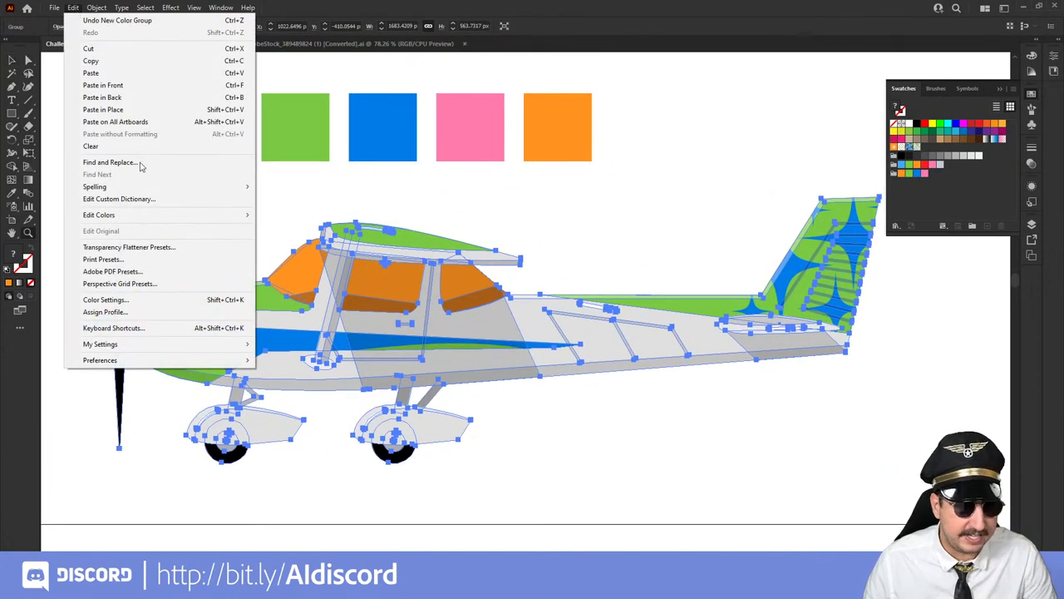
mouse_move(129, 217)
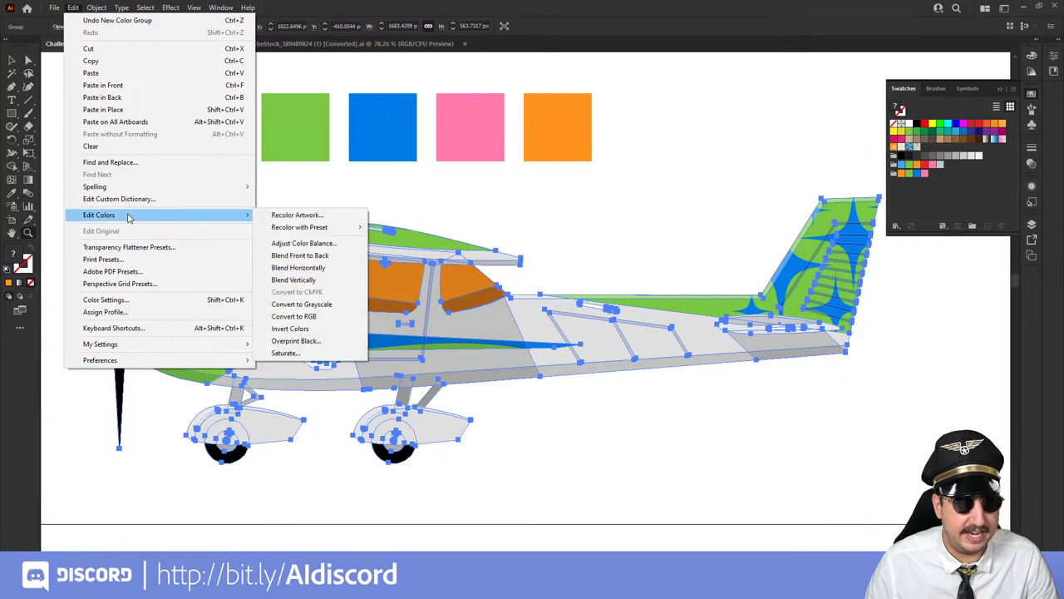
left_click(296, 215)
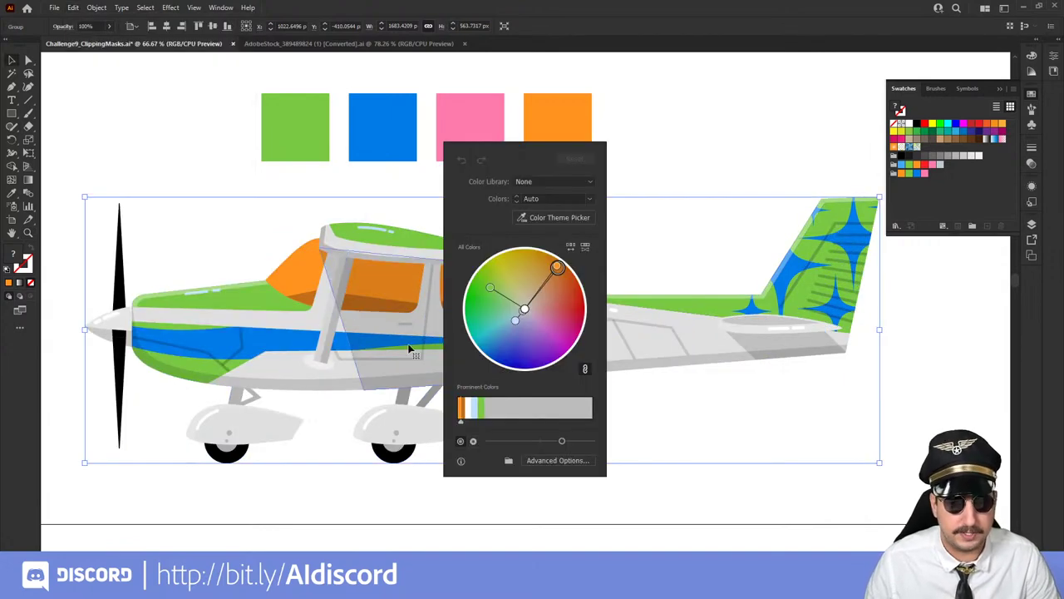
- In advanced recolour options, expand Color Group 1 and edit the dark orange (#C16D1A) replacement
left_click(543, 460)
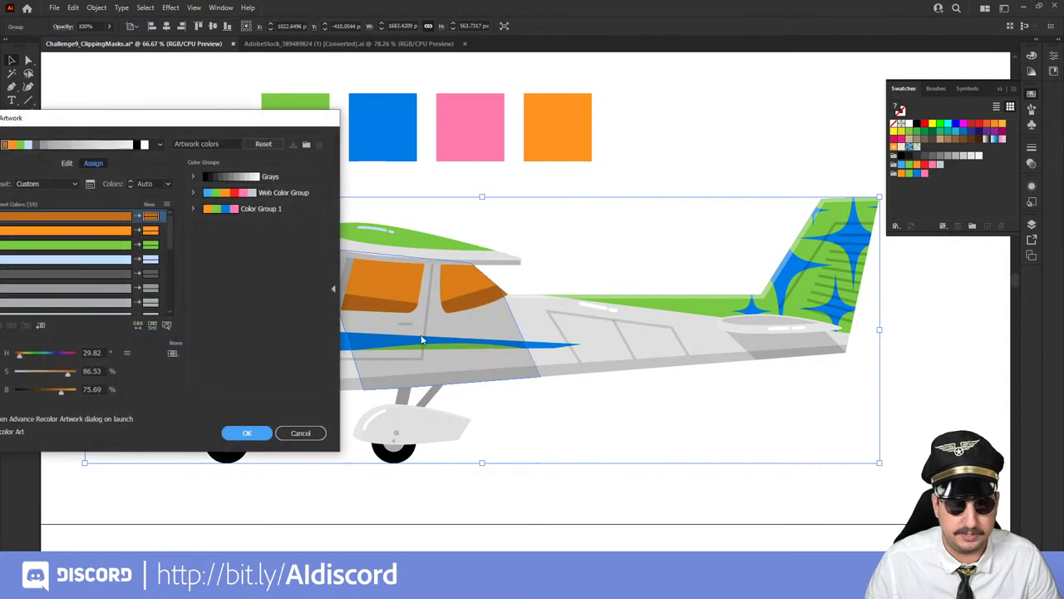
left_click_drag(178, 119, 862, 191)
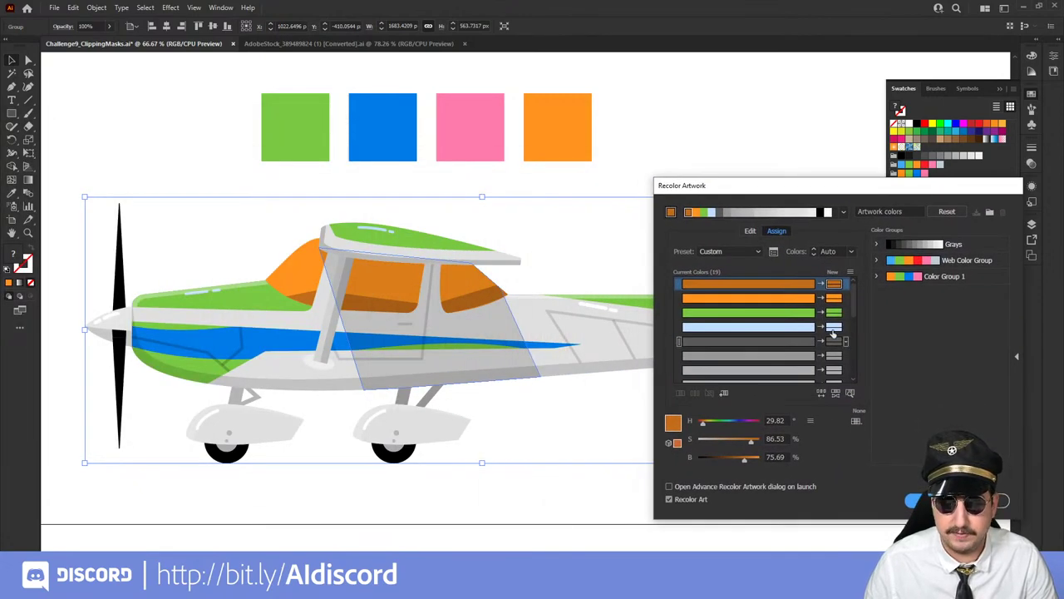
scroll(823, 345, "down", 6)
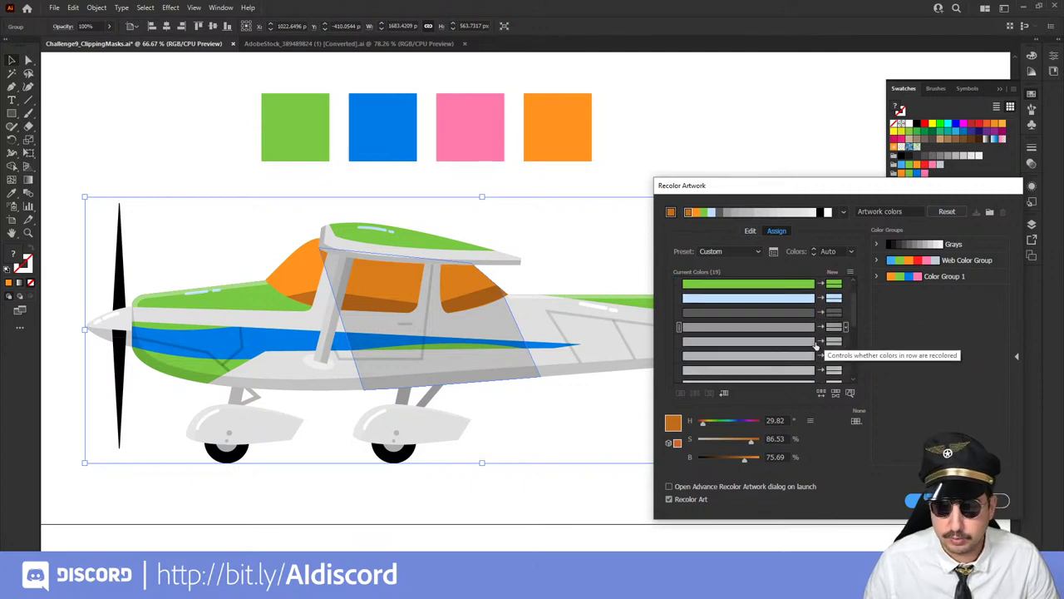
scroll(816, 345, "up", 6)
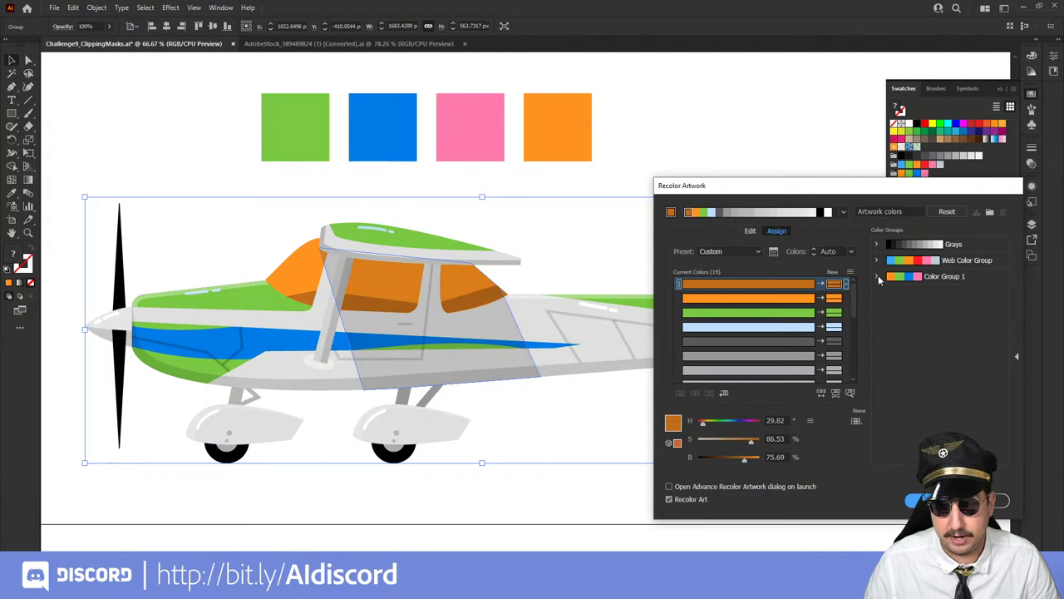
left_click(877, 276)
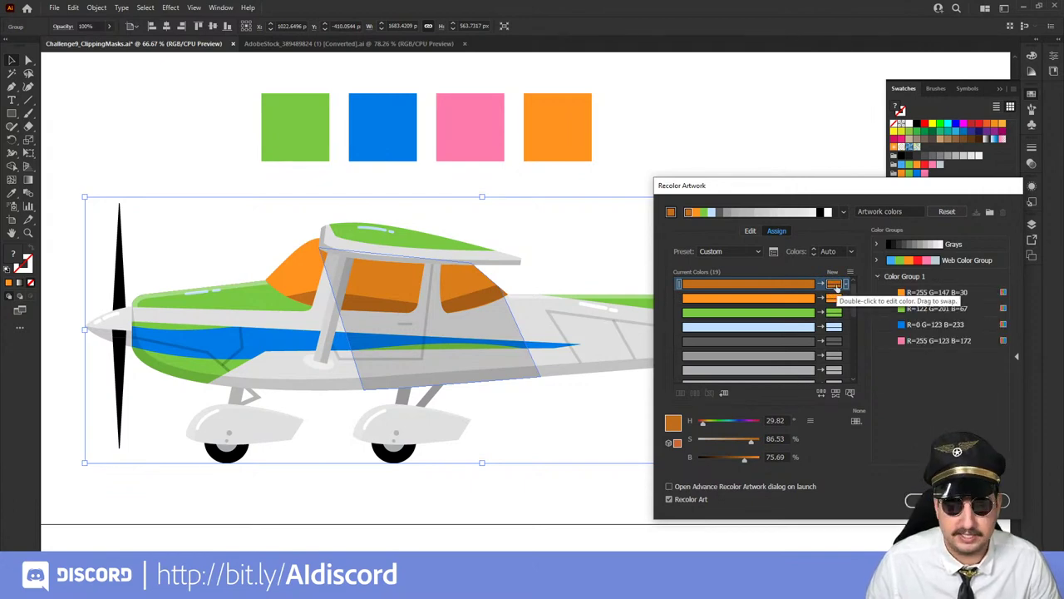
double_click(835, 285)
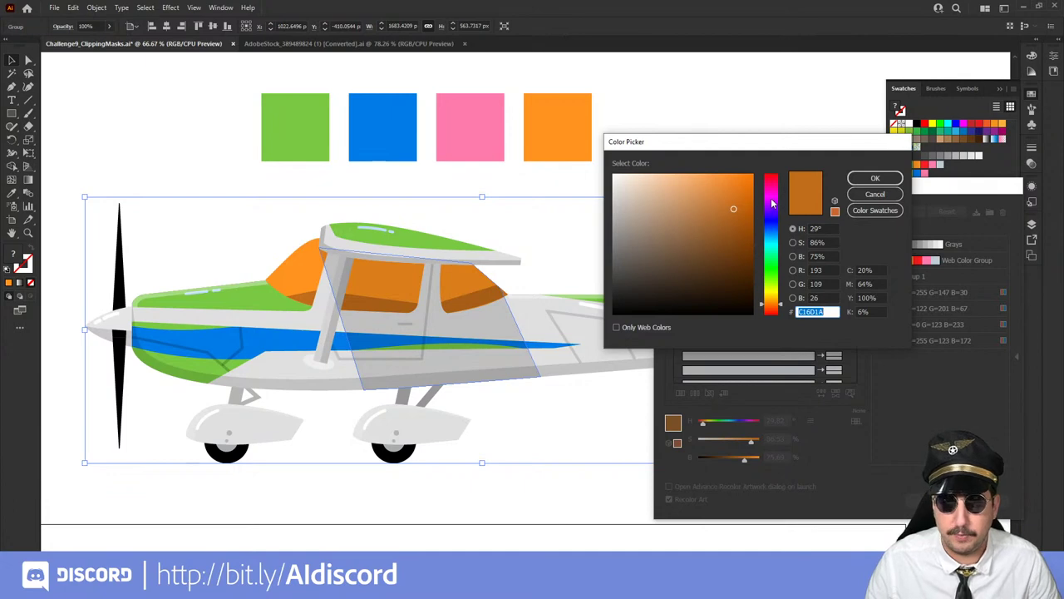
- Replace the dark orange with blue R=0 G=123 B=233, darkened to brightness 59
left_click(860, 213)
scroll(703, 244, "down", 5)
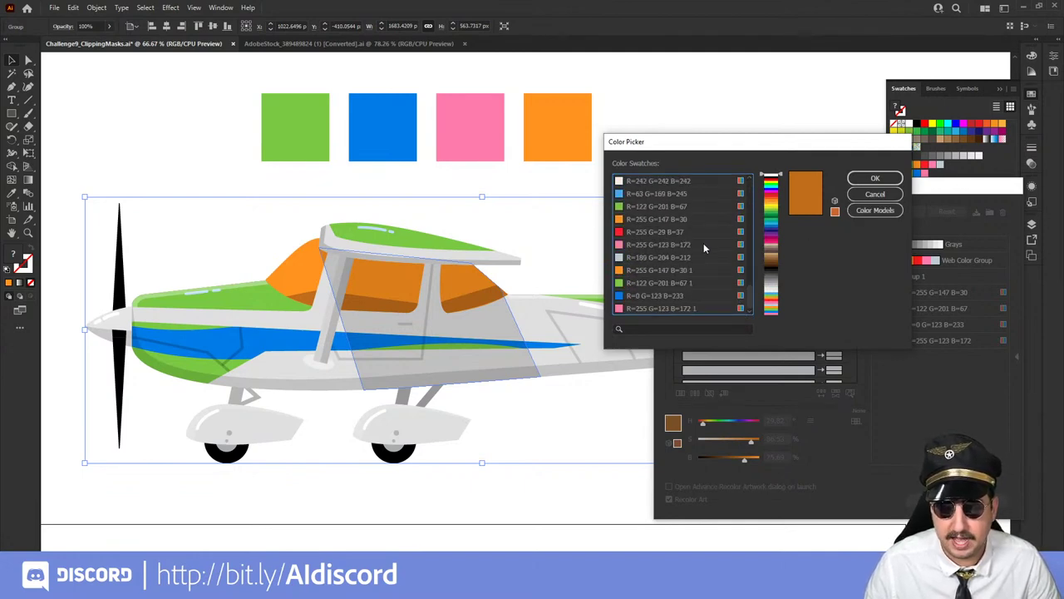
left_click(635, 293)
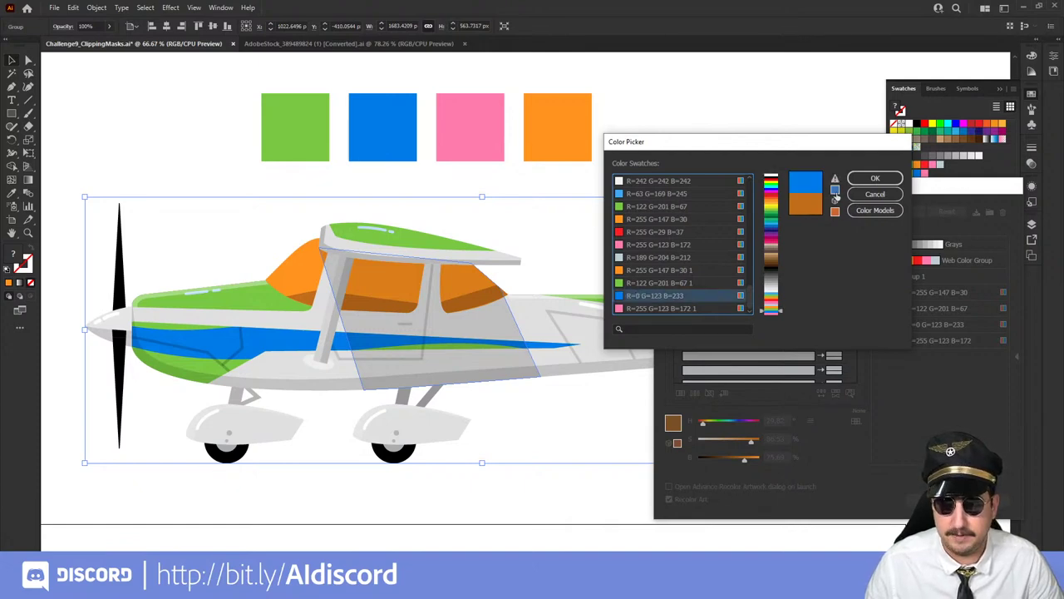
left_click(861, 180)
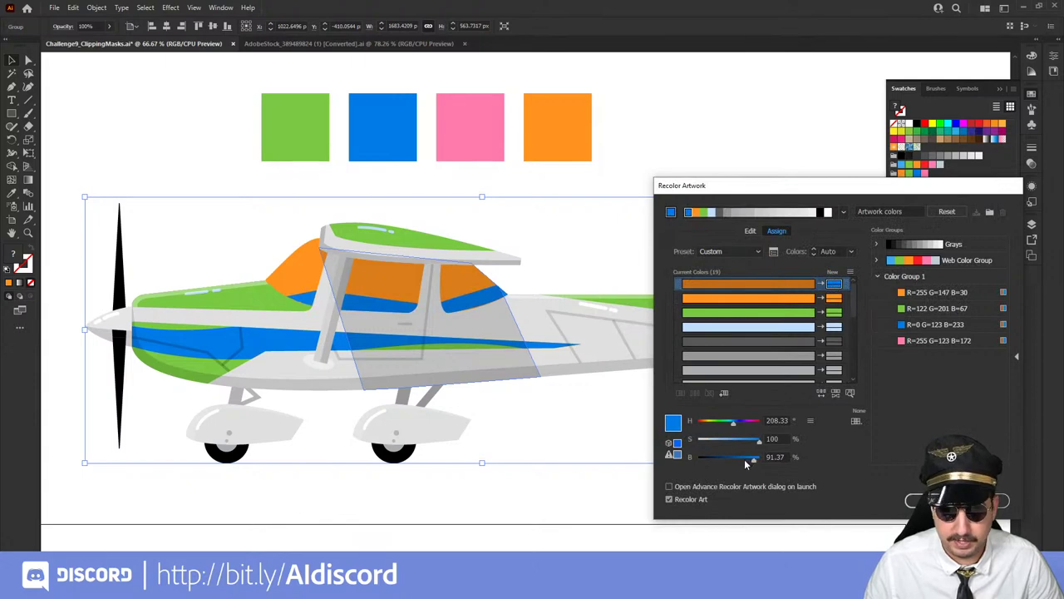
left_click_drag(754, 458, 735, 463)
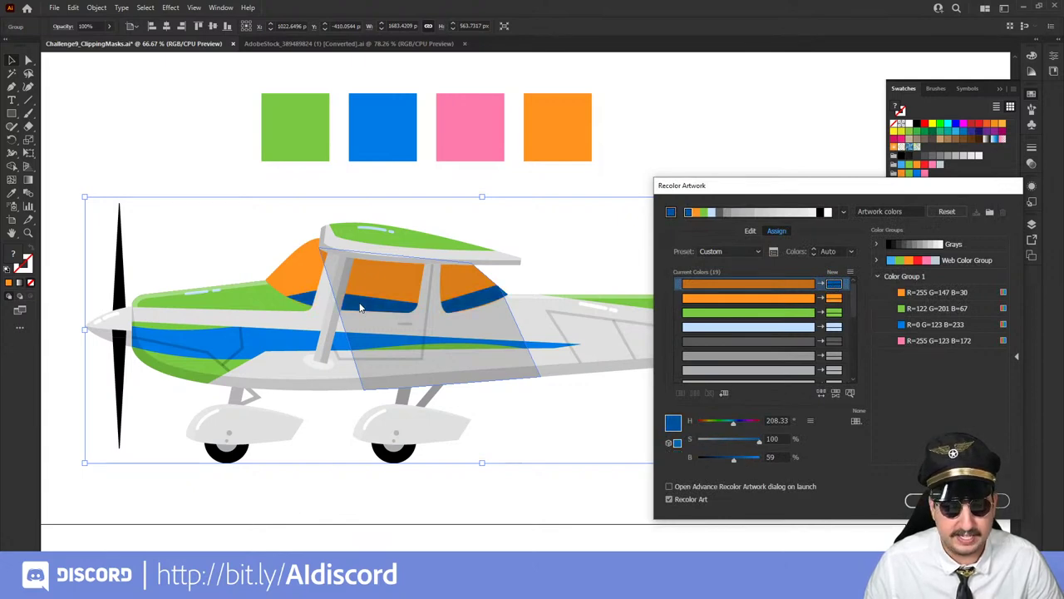
- Replace the orange cockpit colour with the same R=0 G=123 B=233 blue swatch
double_click(835, 301)
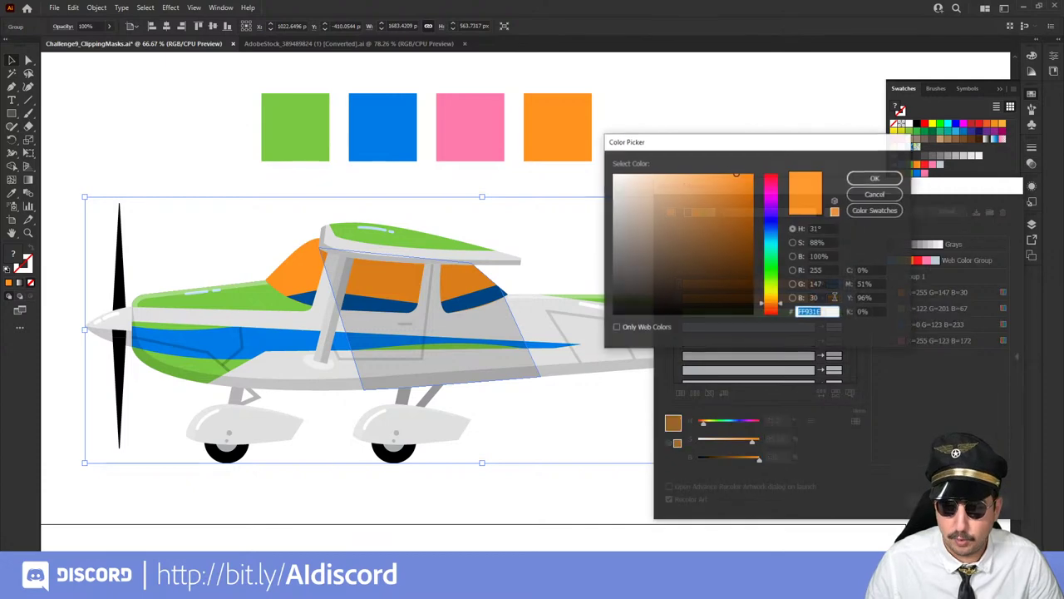
left_click(874, 209)
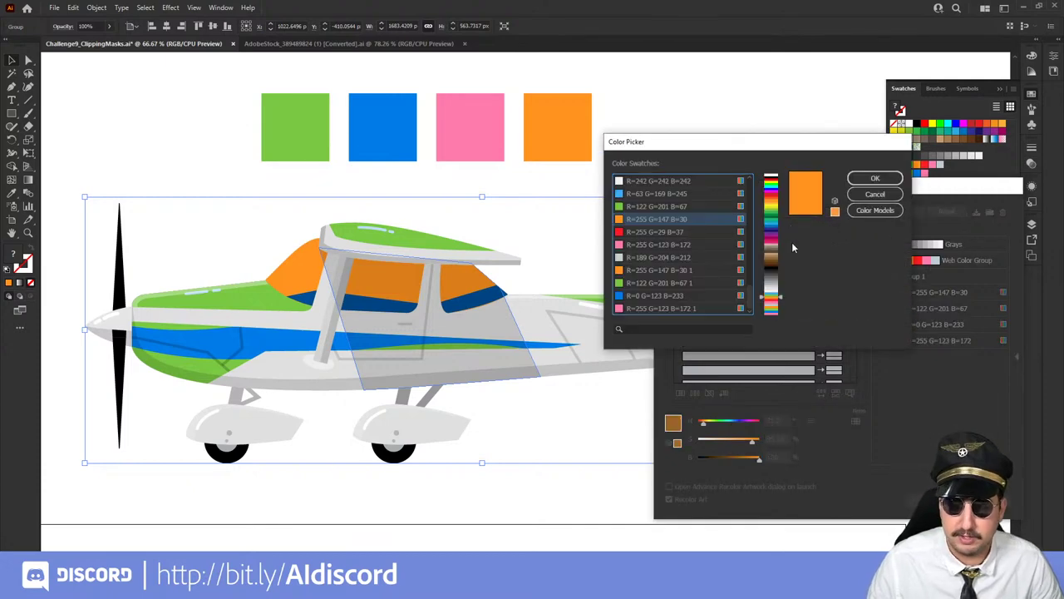
left_click(648, 295)
left_click(874, 179)
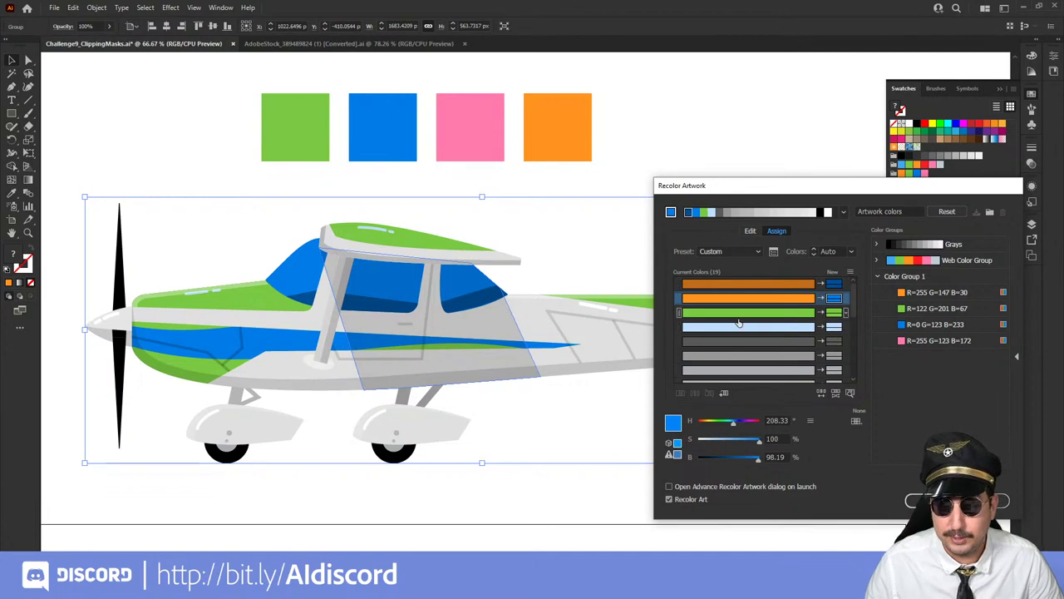
- Replace the green with pink R=255 G=123 B=172 and apply the recolour to the plane copy
scroll(737, 323, "down", 4)
scroll(739, 322, "up", 3)
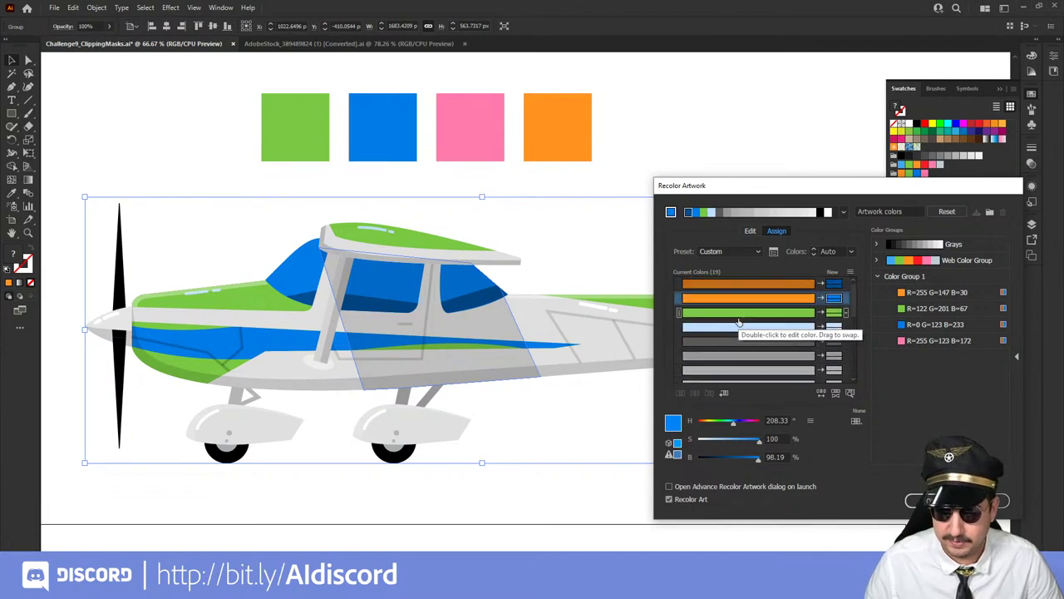
left_click(835, 314)
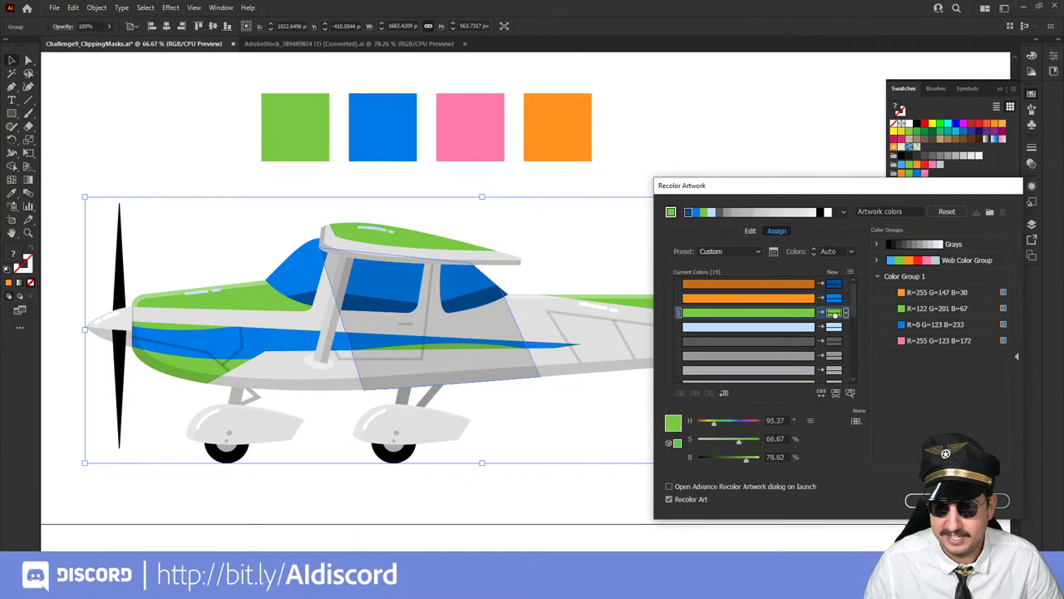
double_click(834, 314)
left_click(876, 210)
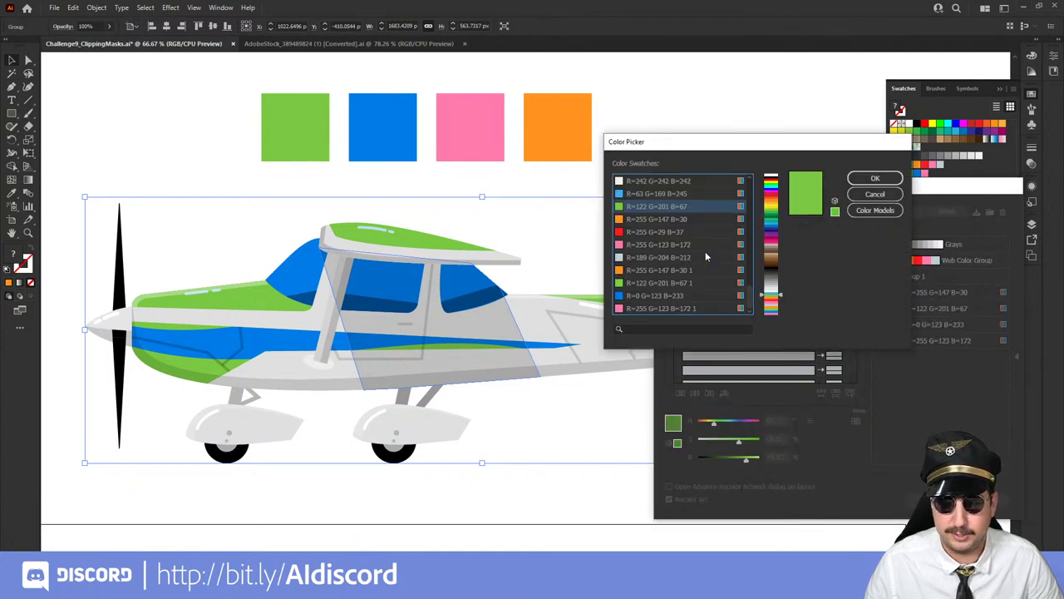
left_click(673, 307)
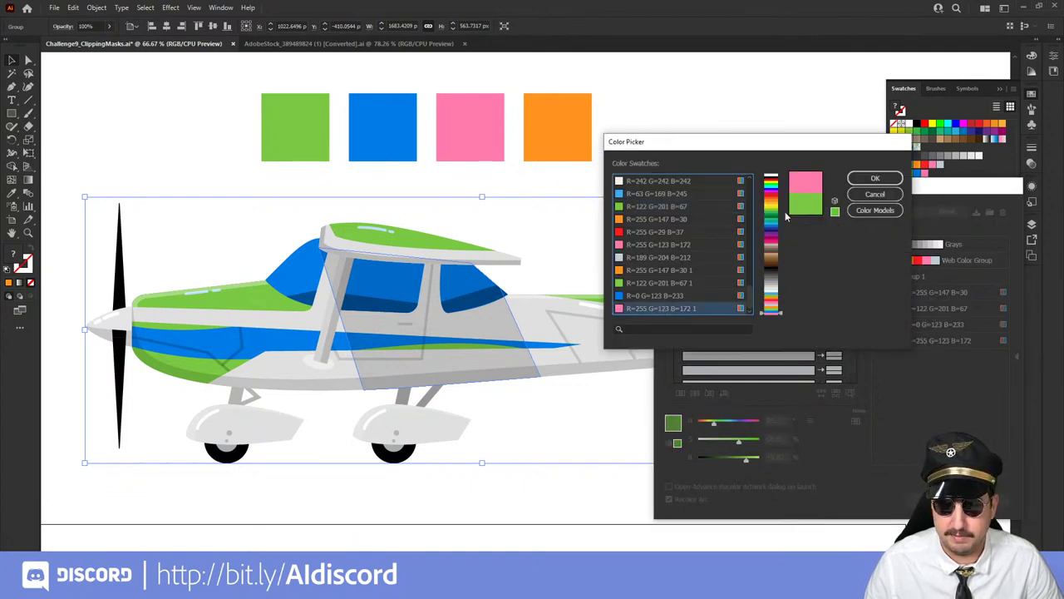
left_click(875, 177)
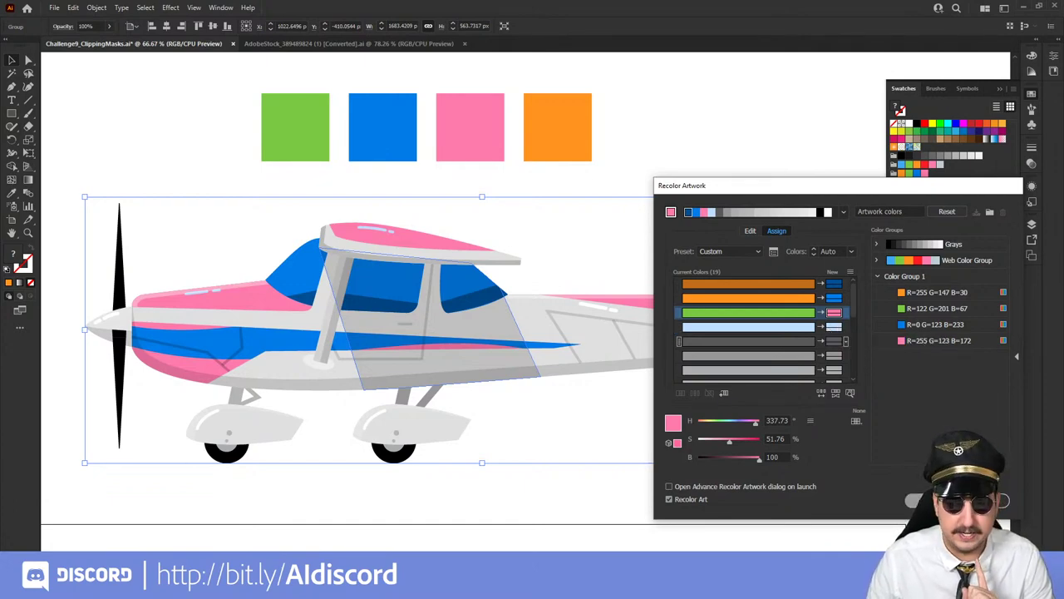
left_click(826, 360)
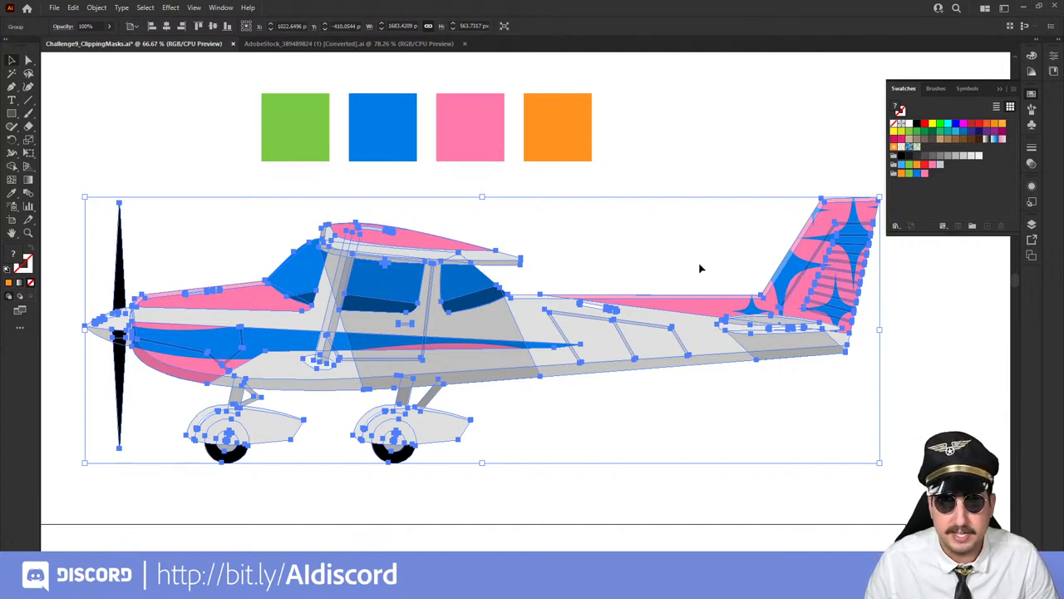
- Drag the stars graphic from the Social Shapes library onto the pink plane's tail, retrying after an oversized placement
left_click(643, 258)
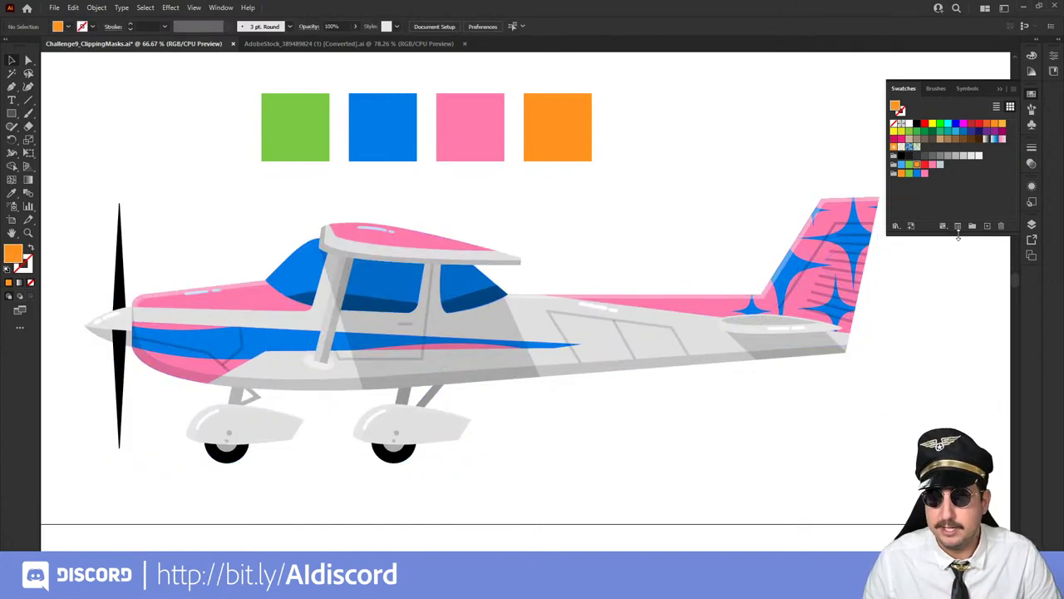
left_click(1031, 256)
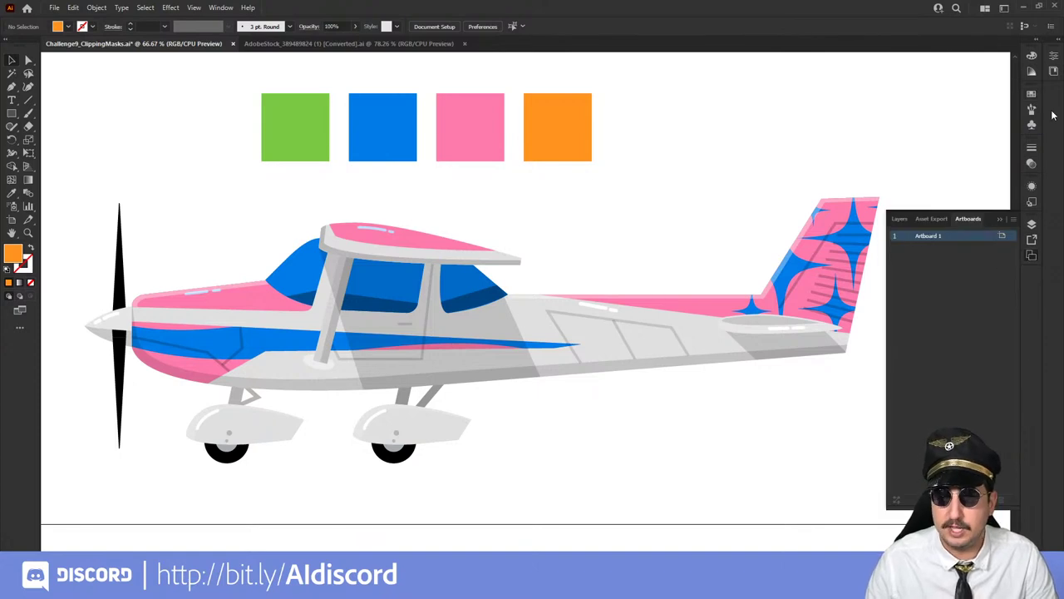
left_click(1053, 71)
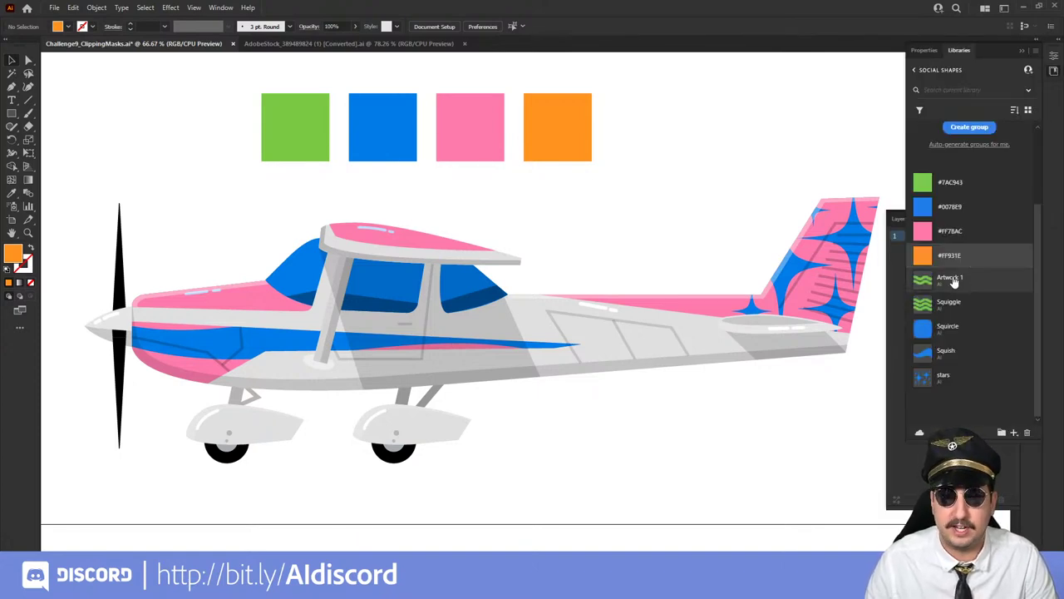
left_click_drag(924, 383, 667, 209)
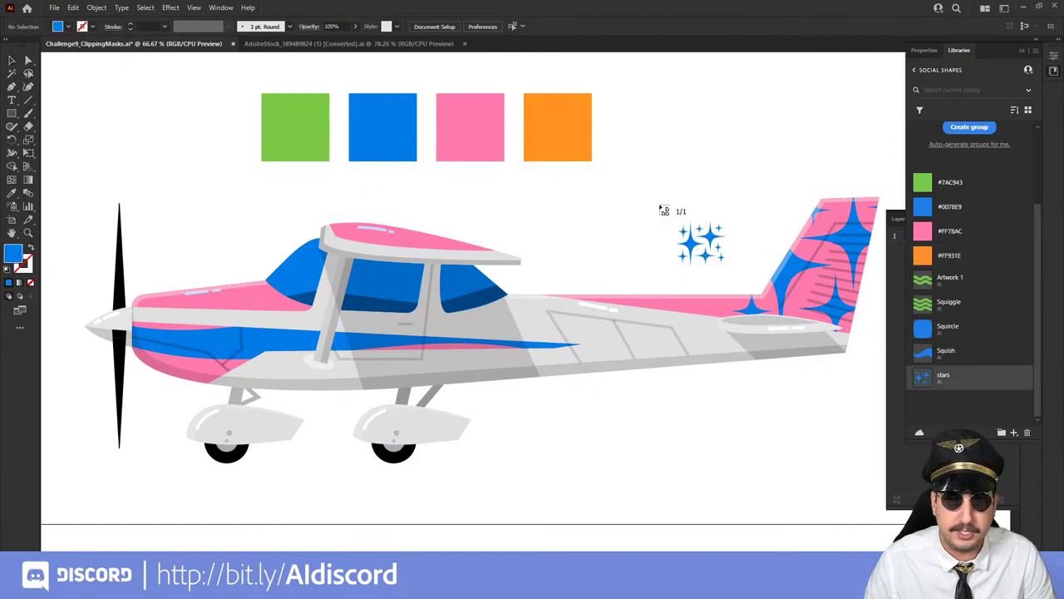
left_click(646, 146)
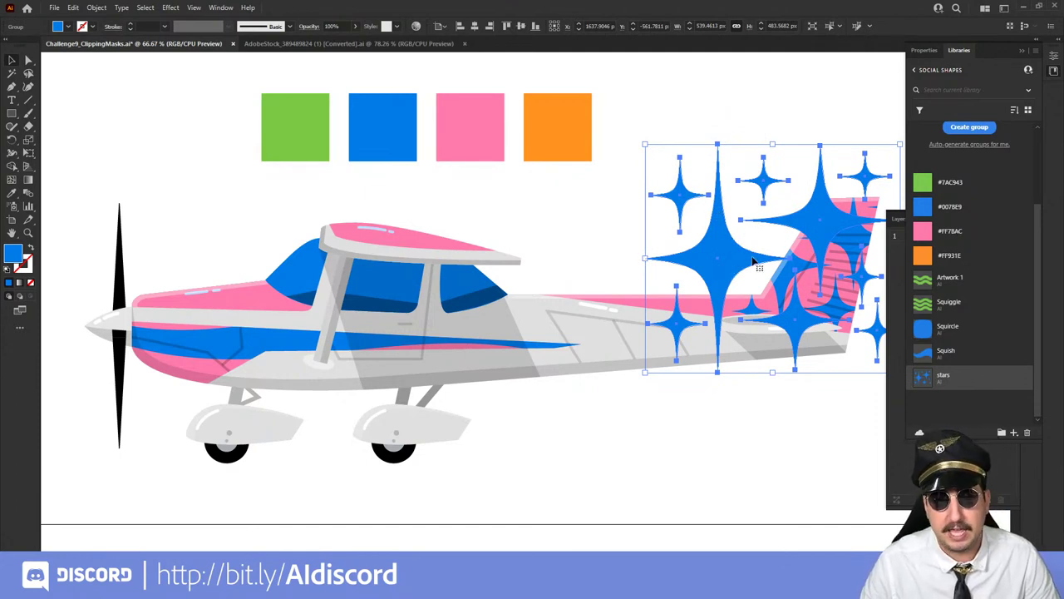
key("shift+d")
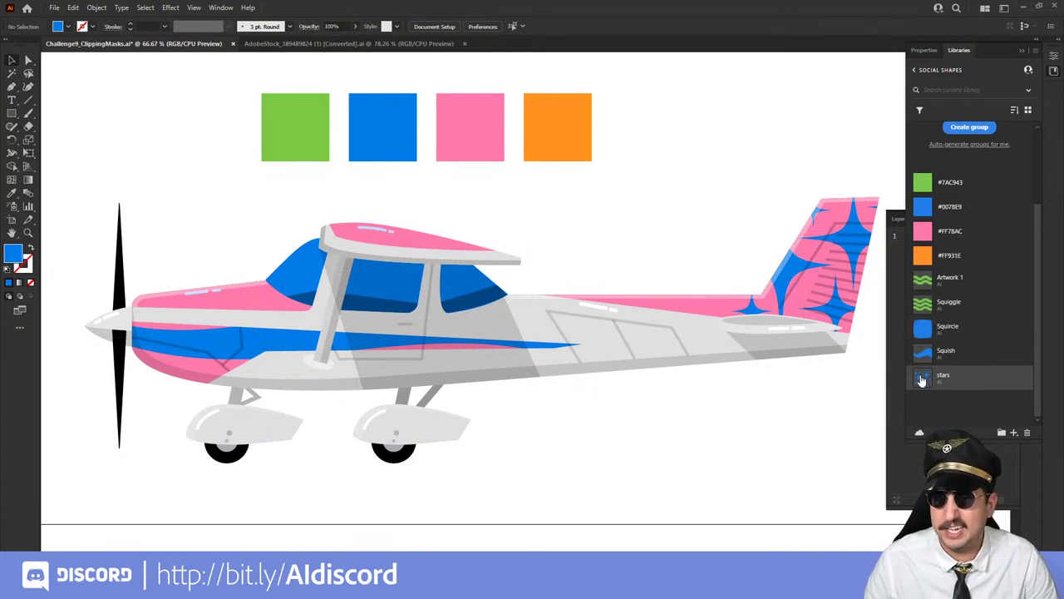
left_click_drag(921, 379, 670, 215)
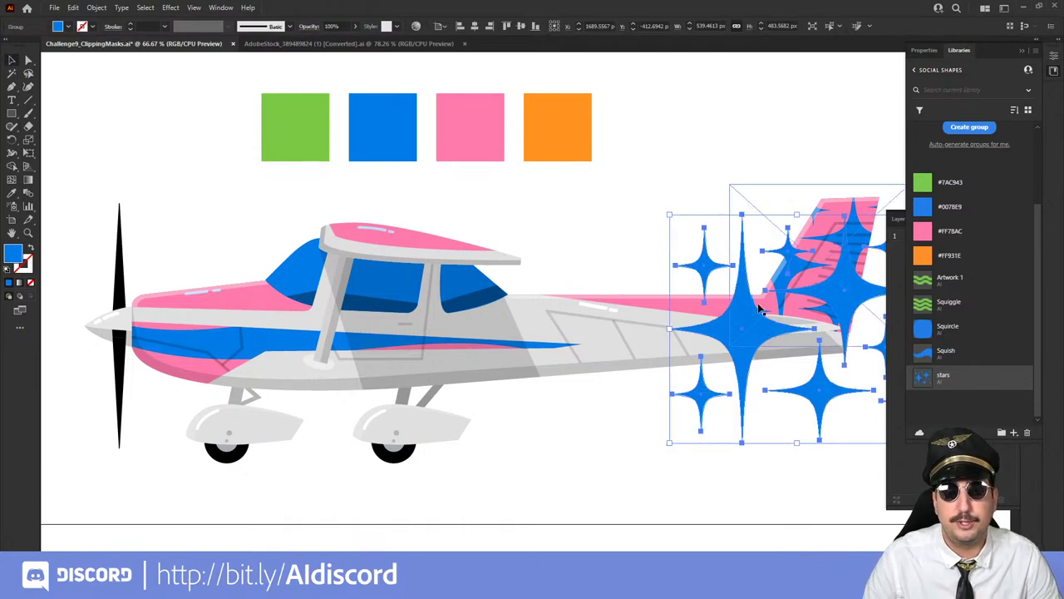
- Remove the newly placed extra stars from the pink-and-blue plane's tail
key("ctrl+shift+a")
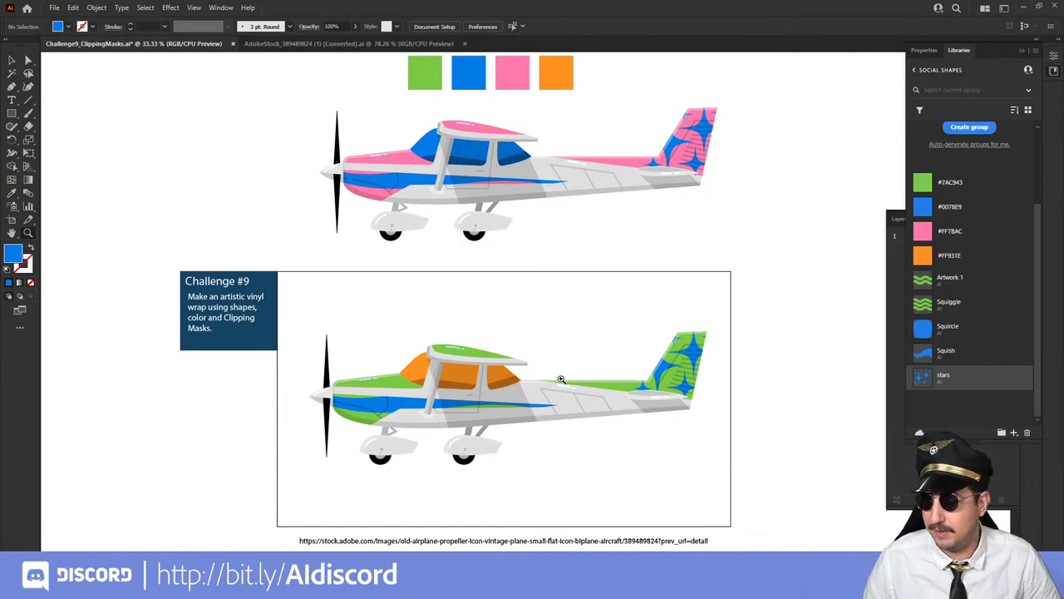
- Open Challenge7_Gradients.ai from recent files and select its sunset sky with clouds
left_click(54, 8)
mouse_move(136, 60)
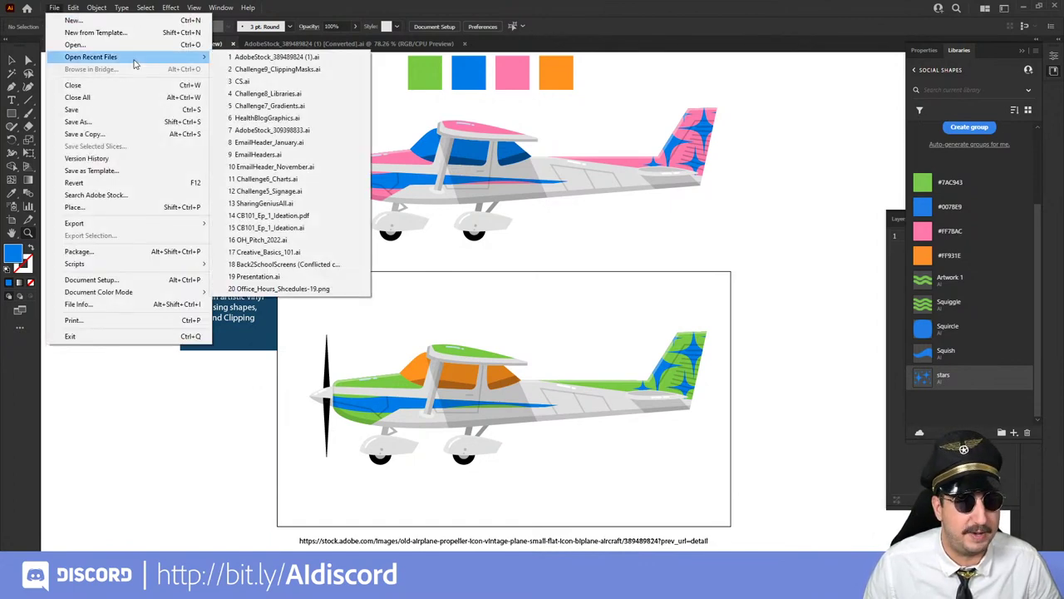
left_click(270, 105)
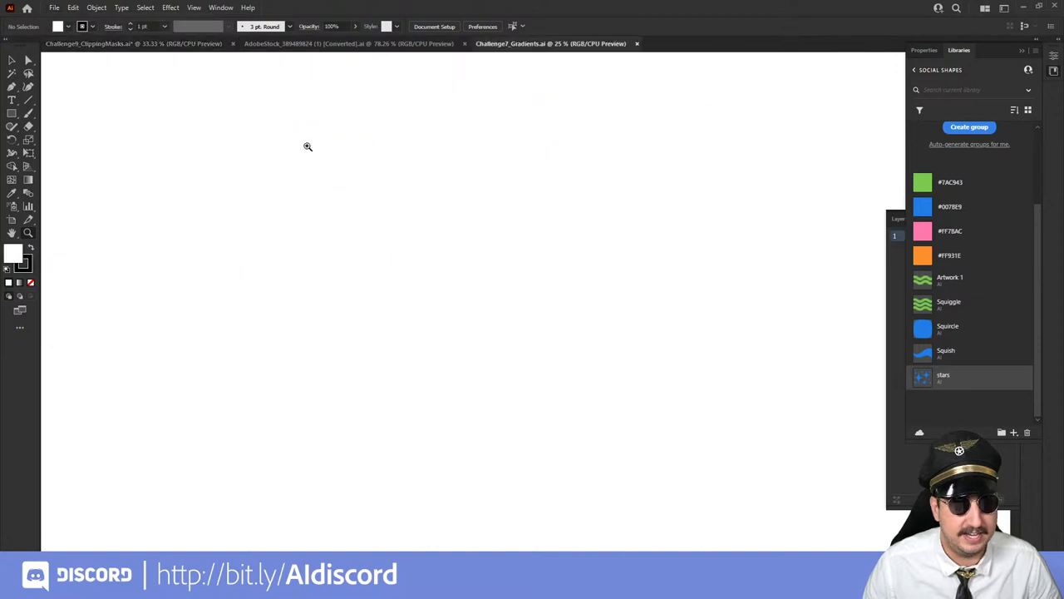
key("v")
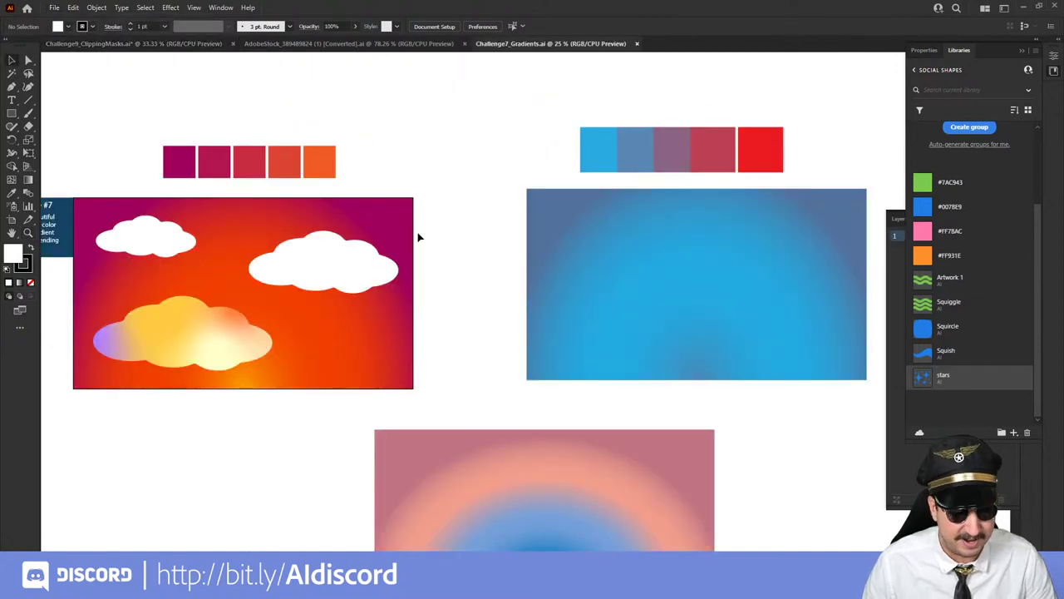
left_click_drag(431, 224, 155, 301)
- Paste the sunset sky into Challenge9 and position it behind the lower green plane
left_click(133, 43)
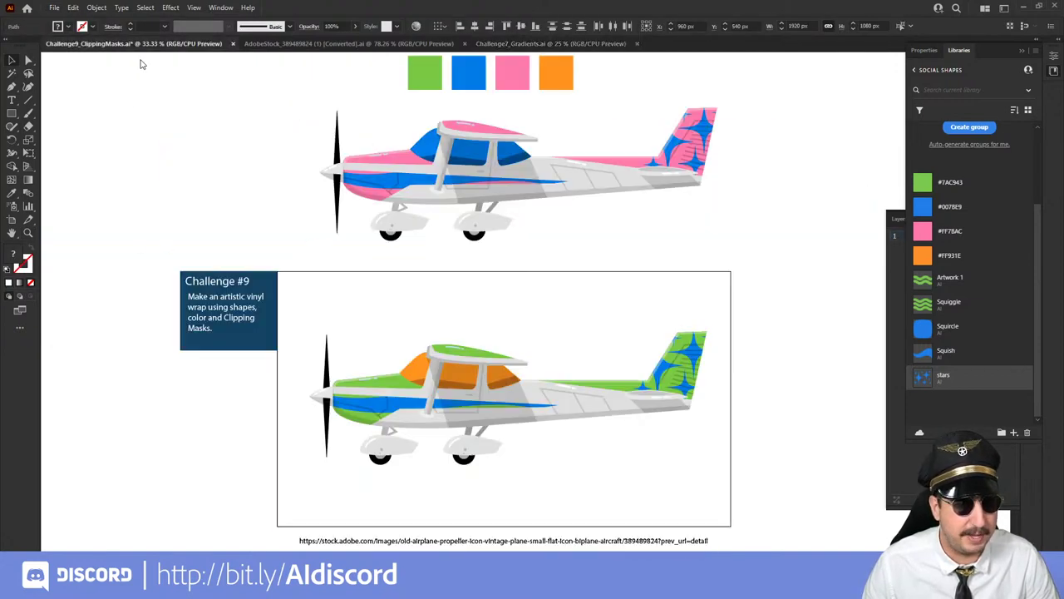
key("ctrl+v")
left_click_drag(427, 279, 400, 383)
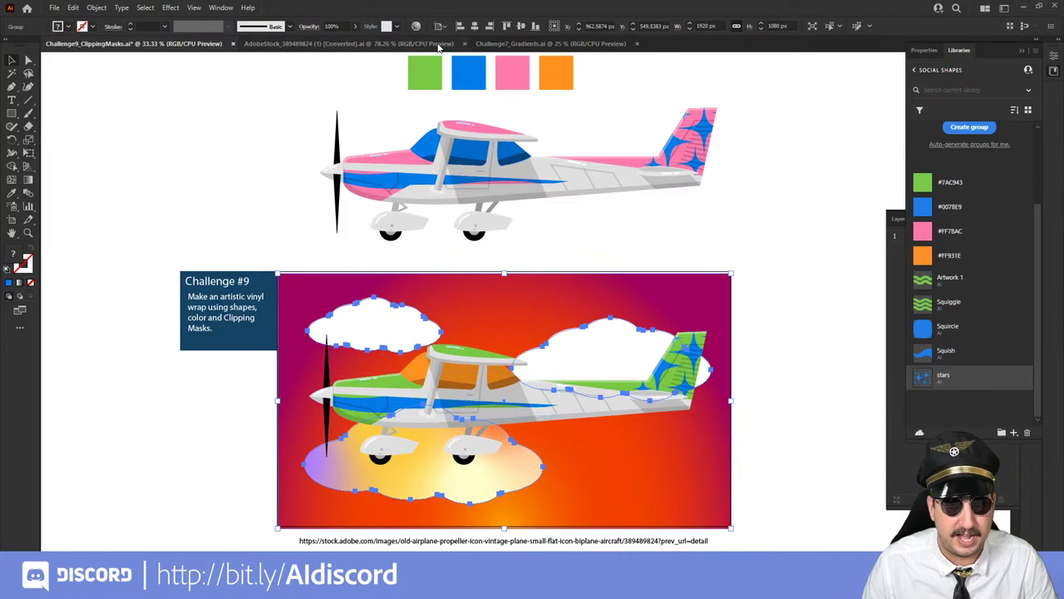
- Deselect the sky, zoom in on the plane scene, and collapse the Libraries and Layers panels
left_click(807, 210)
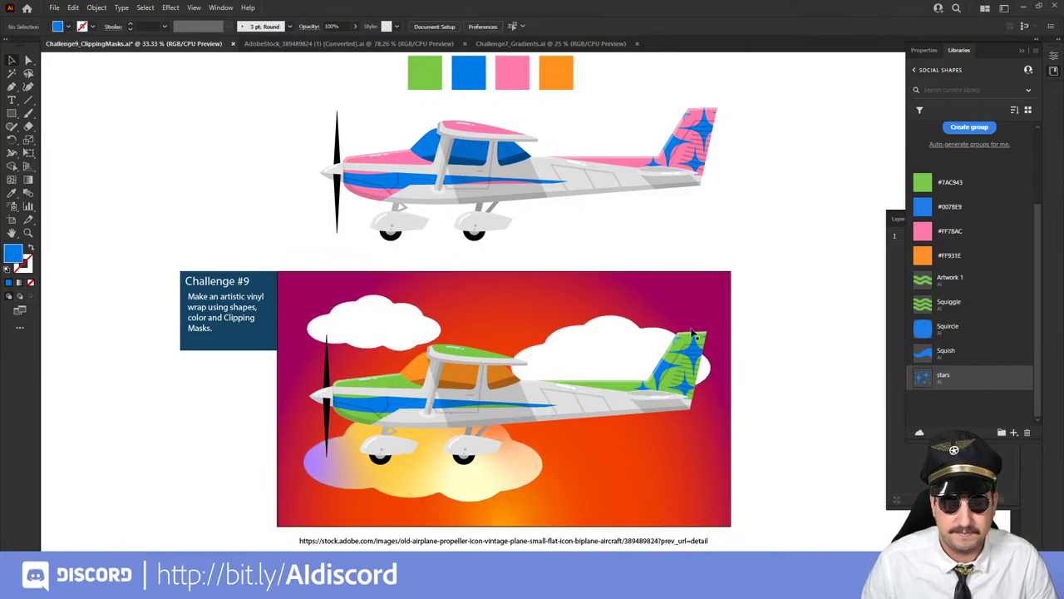
key("z")
left_click(517, 401)
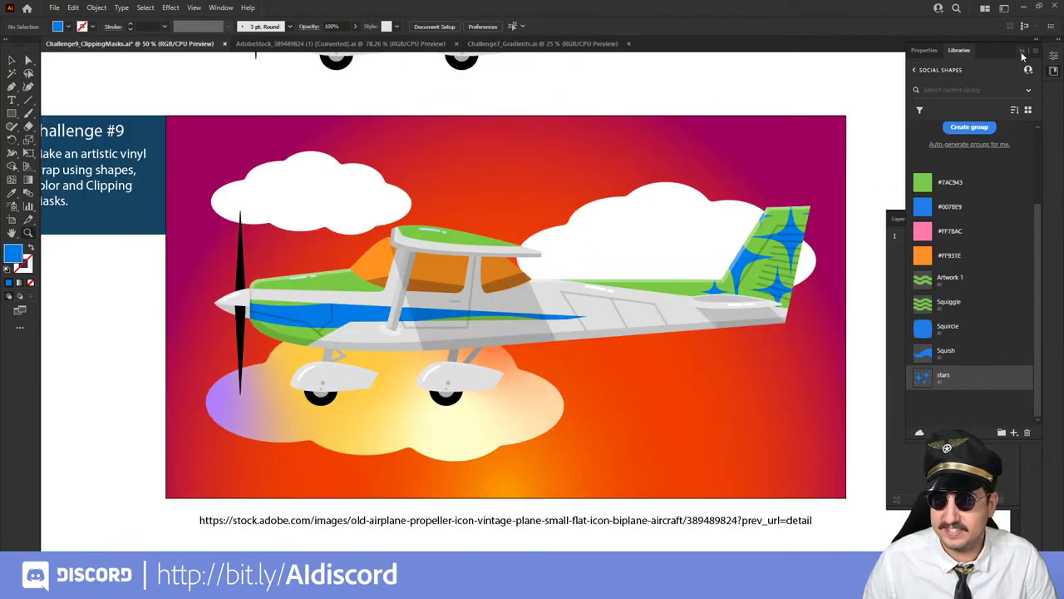
left_click(1022, 50)
left_click(1000, 219)
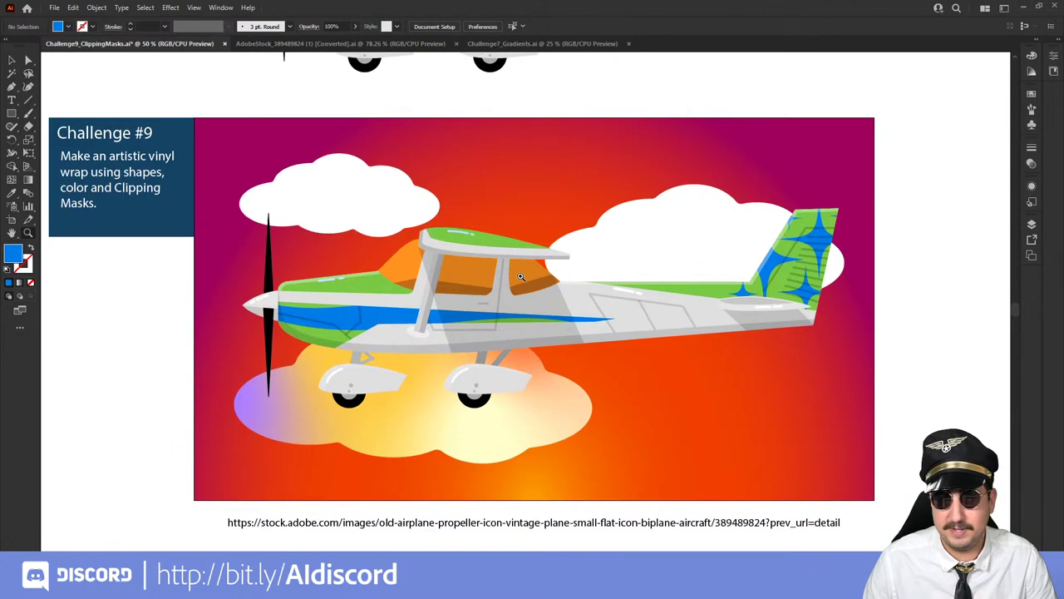